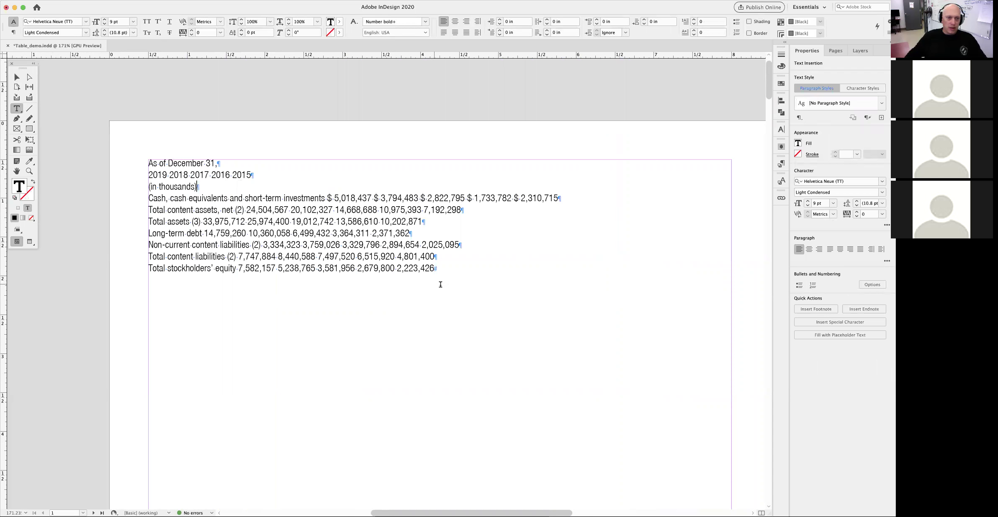
Replace the spaces between the years 2019 to 2015 with tabs and add a tab before 2019
{"action": "left_click", "coordinate": [438, 267]}
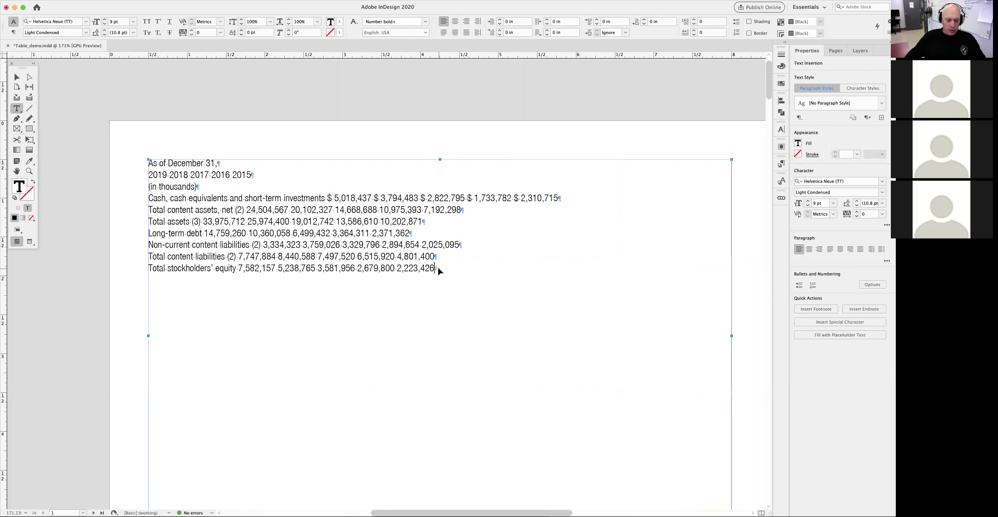
{"action": "left_click_drag", "start_coordinate": [207, 163], "coordinate": [169, 175]}
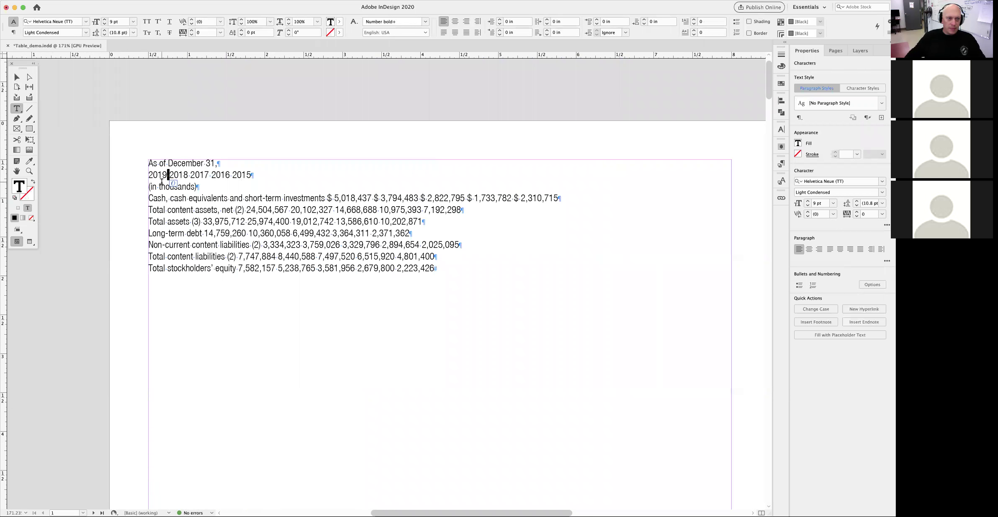
{"action": "key", "text": "BackSpace"}
{"action": "key", "text": "Tab"}
{"action": "left_click", "coordinate": [229, 175]}
{"action": "key", "text": "BackSpace"}
{"action": "key", "text": "Tab"}
{"action": "left_click", "coordinate": [217, 175]}
{"action": "key", "text": "BackSpace"}
{"action": "key", "text": "Tab"}
{"action": "left_click", "coordinate": [214, 175]}
{"action": "key", "text": "BackSpace"}
{"action": "key", "text": "Tab"}
{"action": "left_click", "coordinate": [149, 175]}
{"action": "key", "text": "Tab"}
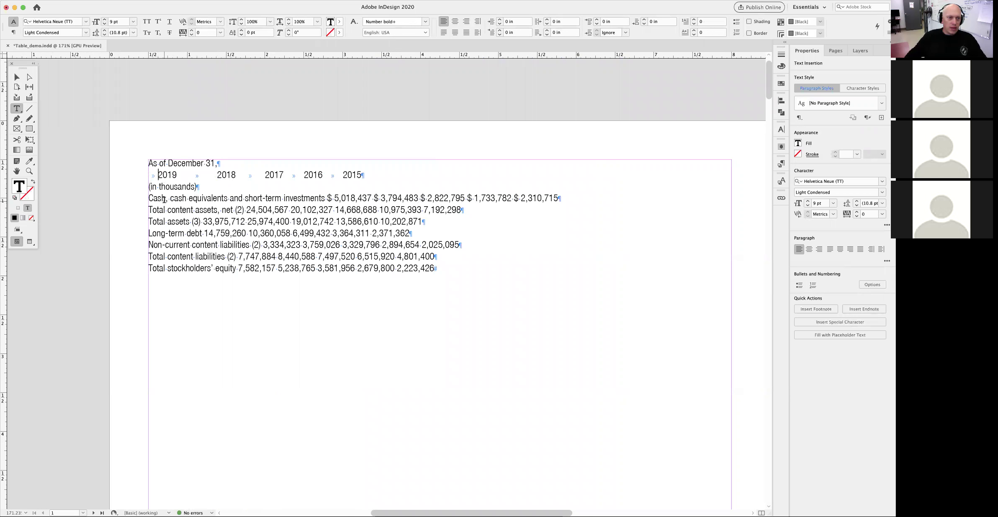
Replace the space before each dollar amount in the cash and short-term investments line with a tab
{"action": "left_click", "coordinate": [325, 197]}
{"action": "key", "text": "BackSpace"}
{"action": "key", "text": "Tab"}
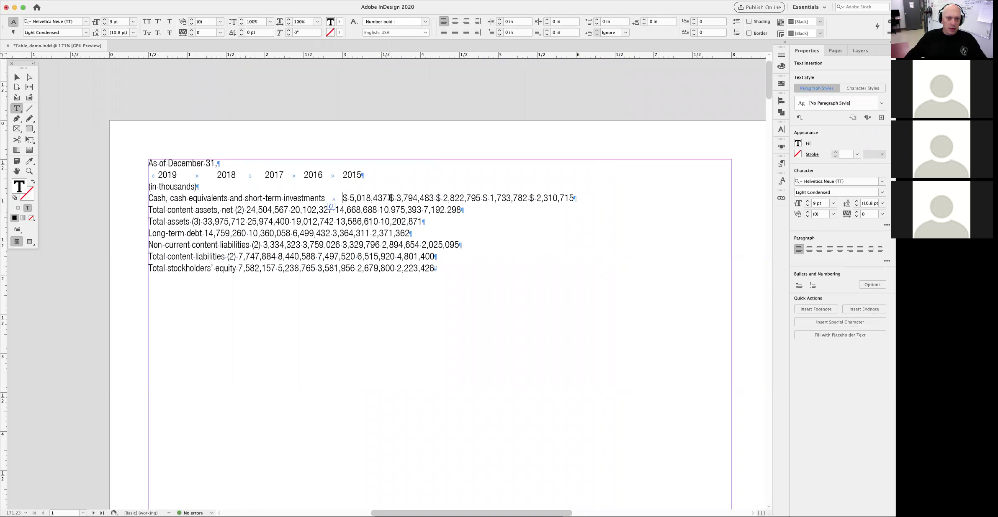
{"action": "left_click", "coordinate": [389, 197]}
{"action": "key", "text": "BackSpace"}
{"action": "key", "text": "Tab"}
{"action": "left_click", "coordinate": [465, 199]}
{"action": "key", "text": "BackSpace"}
{"action": "key", "text": "Tab"}
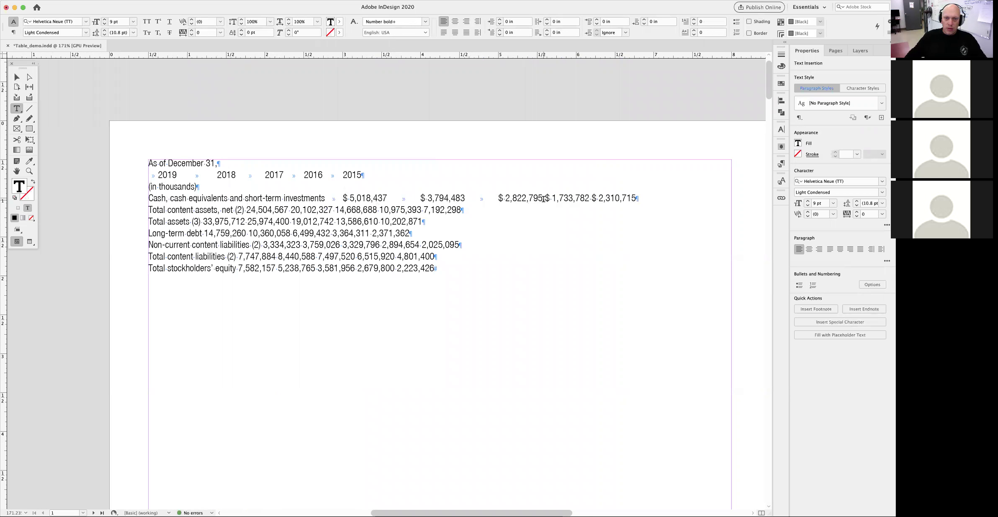
{"action": "left_click", "coordinate": [543, 199]}
{"action": "key", "text": "BackSpace"}
{"action": "key", "text": "Tab"}
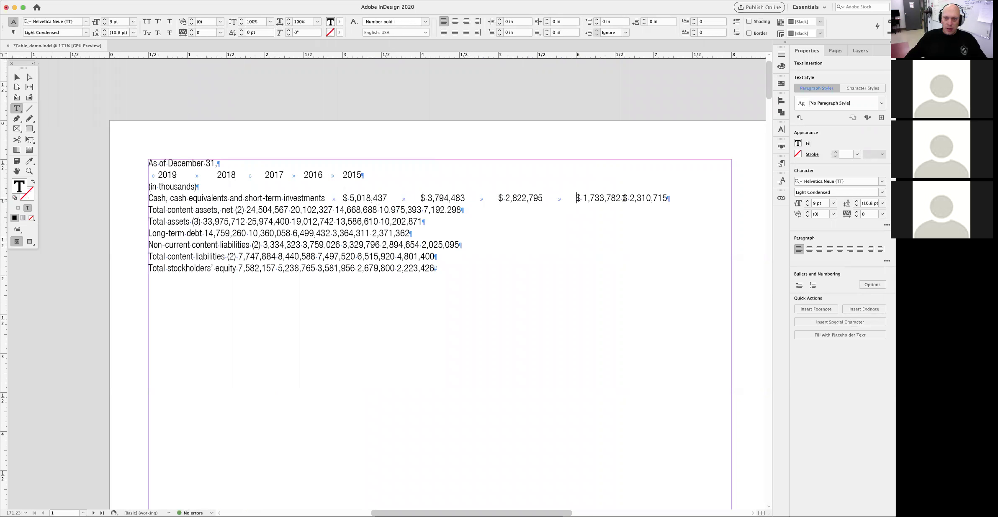
{"action": "left_click", "coordinate": [620, 199]}
{"action": "key", "text": "BackSpace"}
{"action": "key", "text": "Tab"}
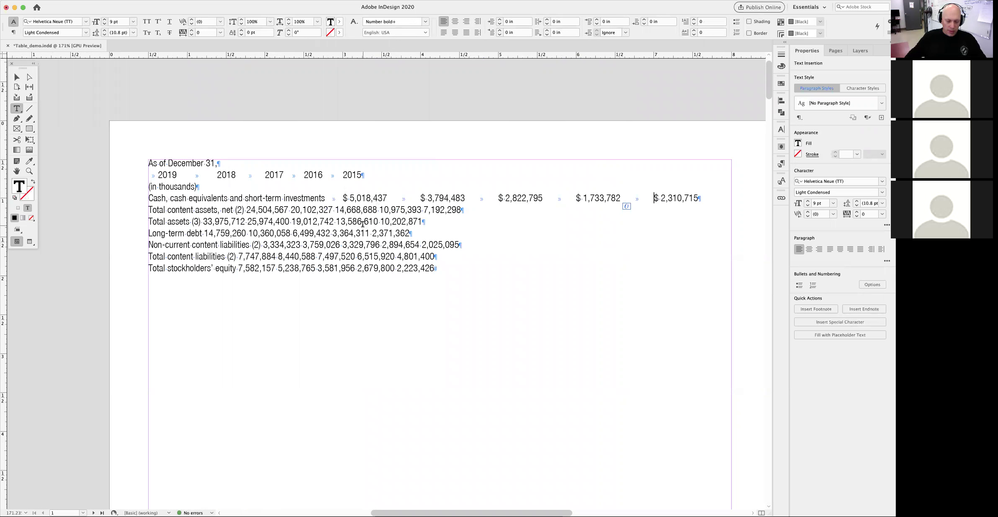
Set up a document-wide Find/Change that searches for a space and changes it to a tab (^t)
{"action": "left_click", "coordinate": [412, 96]}
{"action": "left_click", "coordinate": [101, 1]}
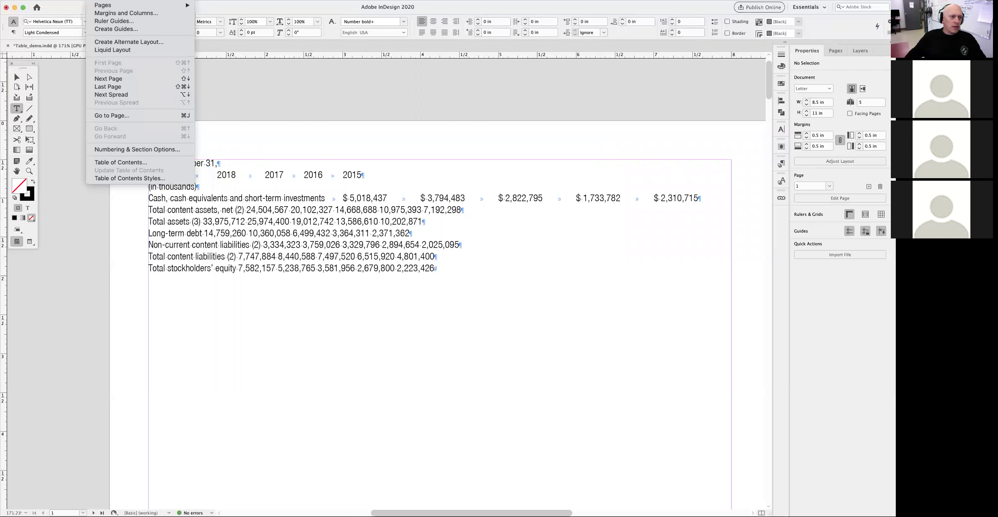
{"action": "mouse_move", "coordinate": [78, 0]}
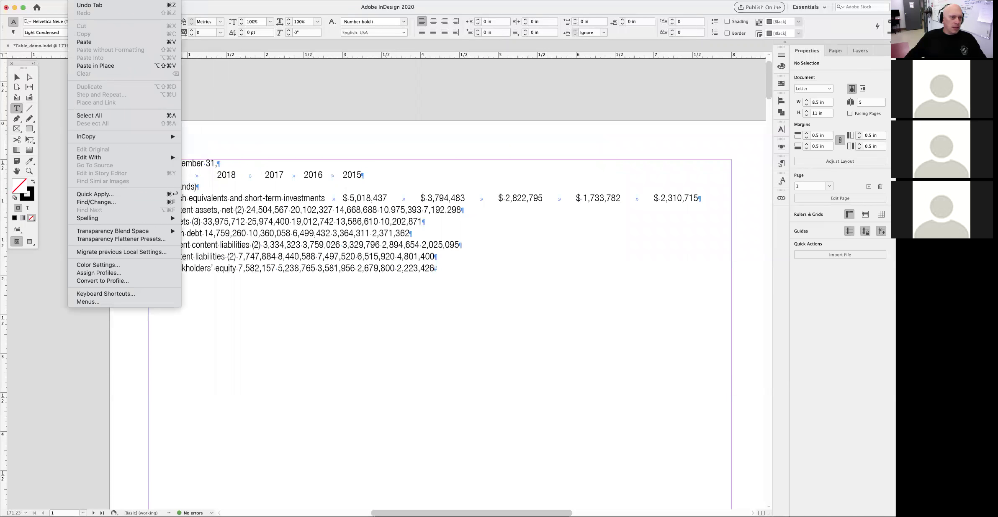
{"action": "left_click", "coordinate": [106, 202]}
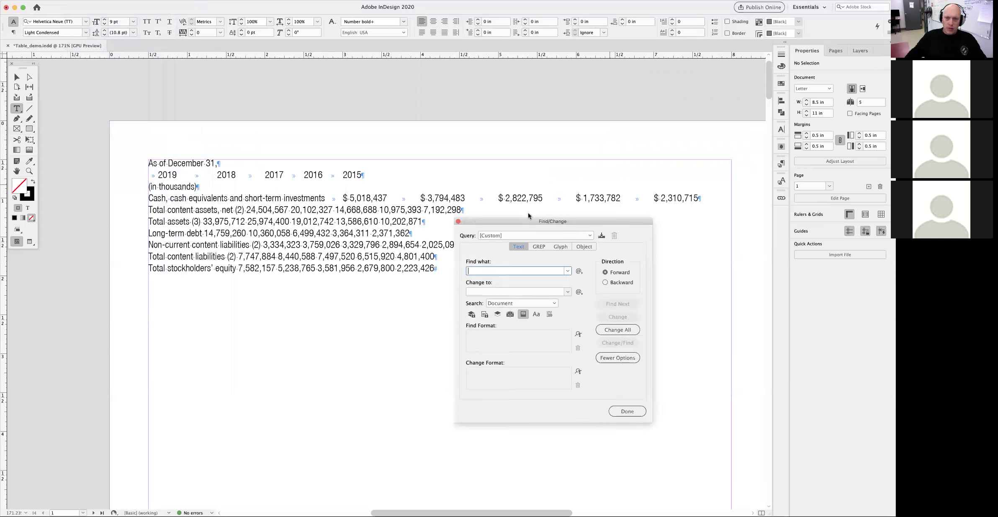
{"action": "left_click_drag", "start_coordinate": [527, 221], "coordinate": [436, 243]}
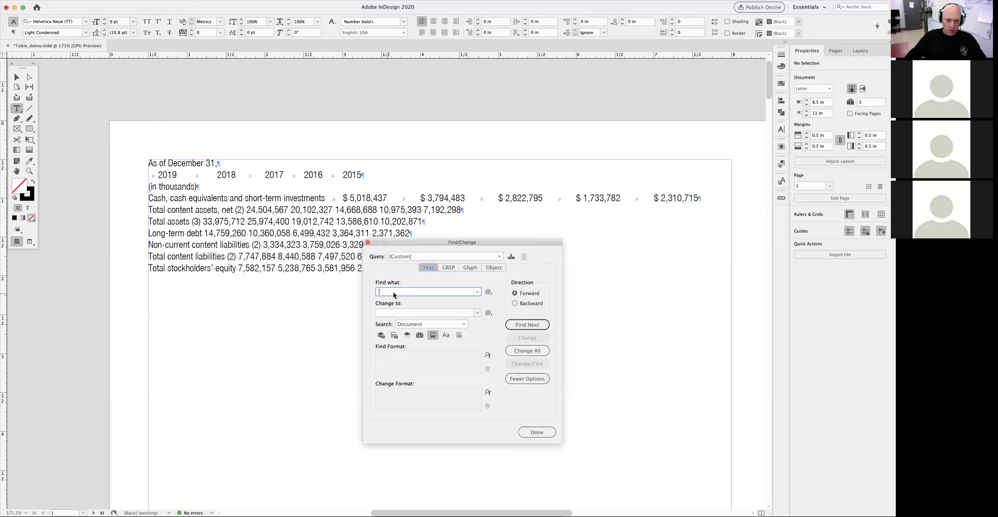
{"action": "left_click", "coordinate": [393, 311]}
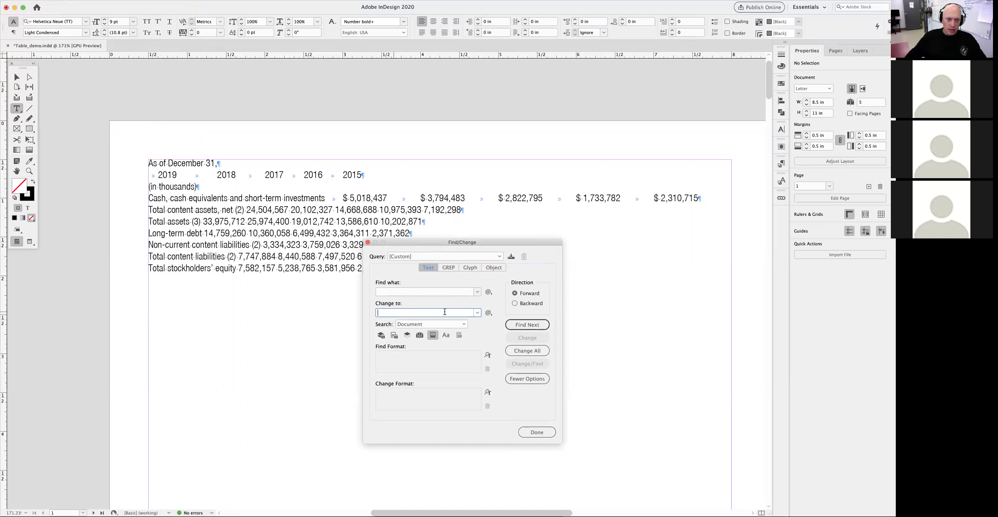
{"action": "left_click", "coordinate": [477, 313]}
{"action": "left_click", "coordinate": [488, 314]}
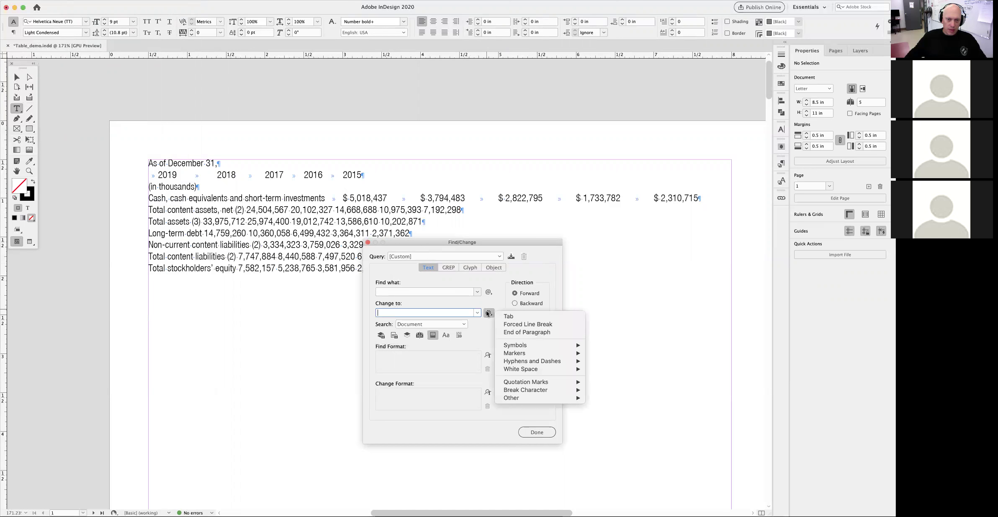
{"action": "left_click", "coordinate": [504, 317]}
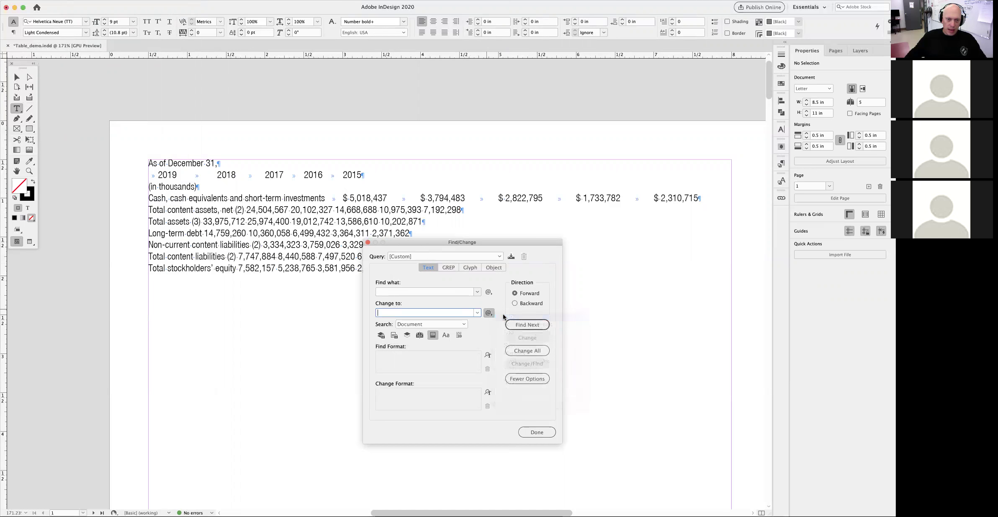
{"action": "left_click", "coordinate": [436, 323]}
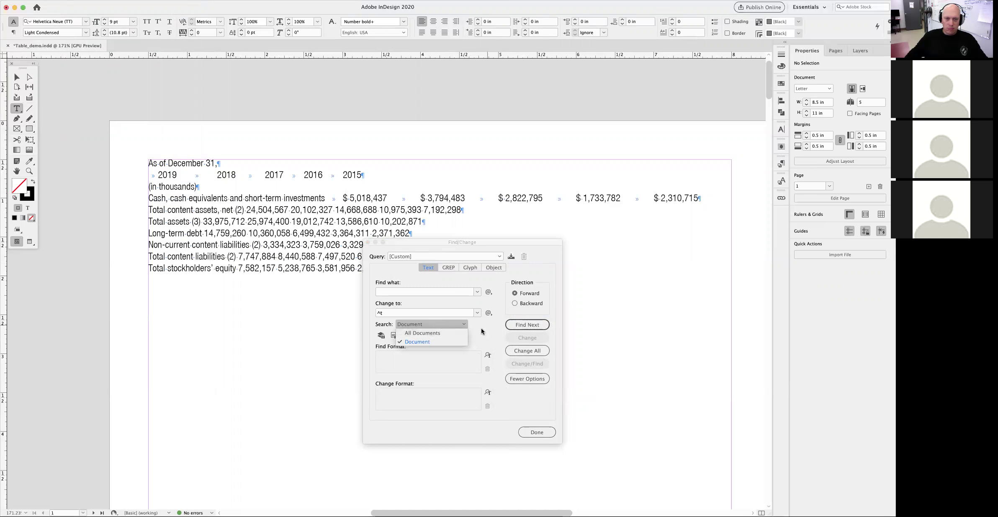
{"action": "key", "text": "Escape"}
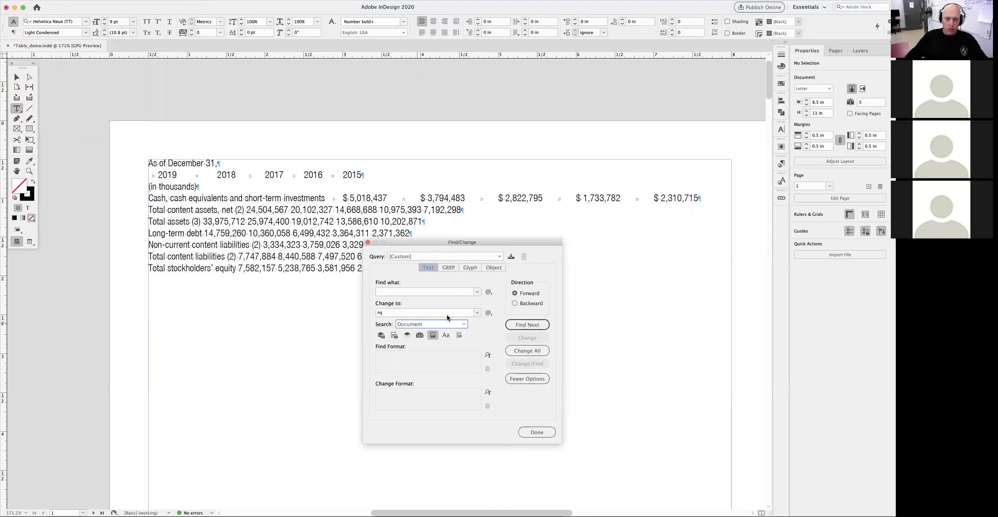
Skip the earlier spaces and change the five spaces before the amounts in the "Total content assets, net" line to tabs
{"action": "left_click", "coordinate": [527, 325]}
{"action": "left_click", "coordinate": [522, 327]}
{"action": "left_click", "coordinate": [522, 326]}
{"action": "left_click", "coordinate": [523, 326]}
{"action": "left_click", "coordinate": [523, 325]}
{"action": "left_click", "coordinate": [522, 325]}
{"action": "left_click", "coordinate": [522, 325]}
{"action": "left_click", "coordinate": [522, 325]}
{"action": "left_click", "coordinate": [523, 325]}
{"action": "left_click", "coordinate": [522, 325]}
{"action": "left_click", "coordinate": [522, 326]}
{"action": "left_click", "coordinate": [523, 326]}
{"action": "left_click", "coordinate": [523, 325]}
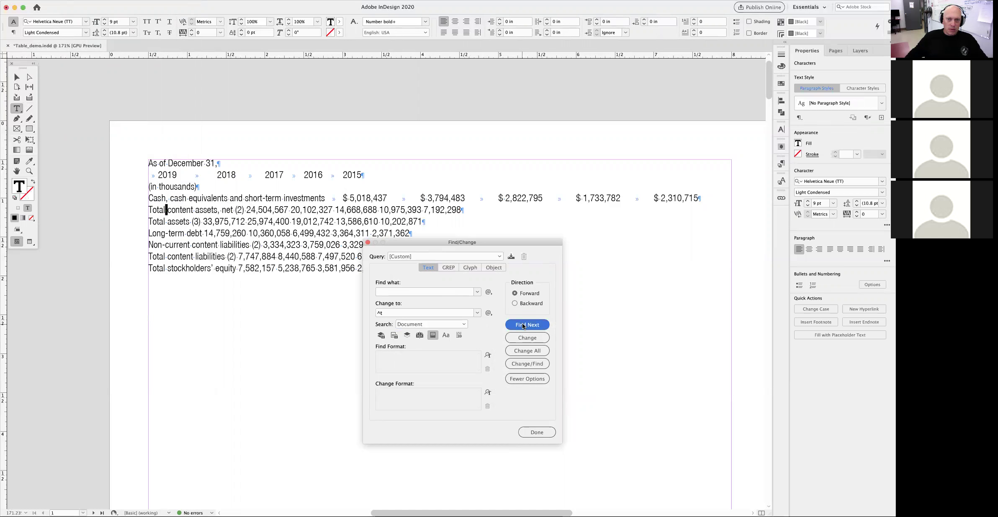
{"action": "left_click", "coordinate": [522, 325]}
{"action": "left_click", "coordinate": [522, 325]}
{"action": "left_click", "coordinate": [522, 325]}
{"action": "left_click", "coordinate": [522, 325]}
{"action": "left_click", "coordinate": [524, 364]}
{"action": "left_click", "coordinate": [524, 364]}
{"action": "left_click", "coordinate": [525, 364]}
{"action": "left_click", "coordinate": [524, 364]}
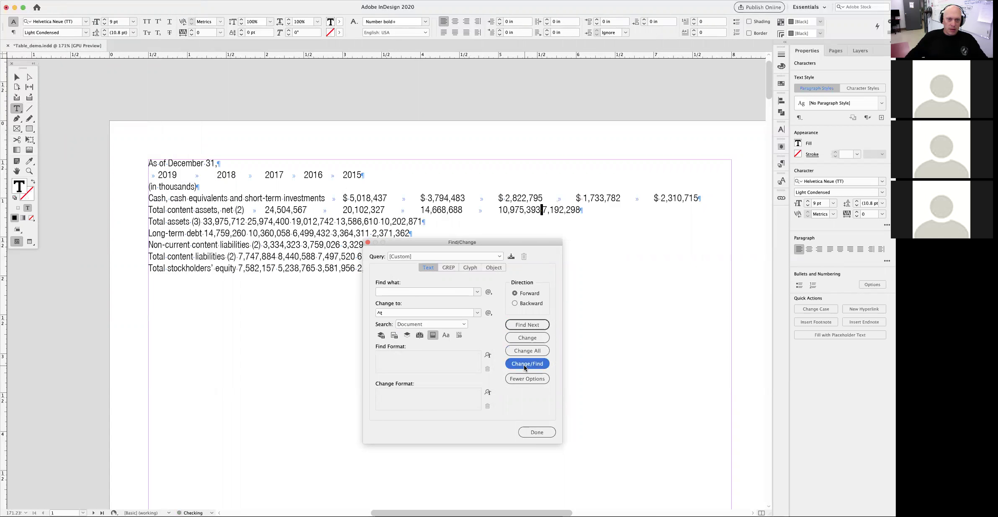
{"action": "left_click", "coordinate": [524, 364]}
Change the five spaces before the amounts in the "Total assets" line to tabs
{"action": "left_click", "coordinate": [525, 325]}
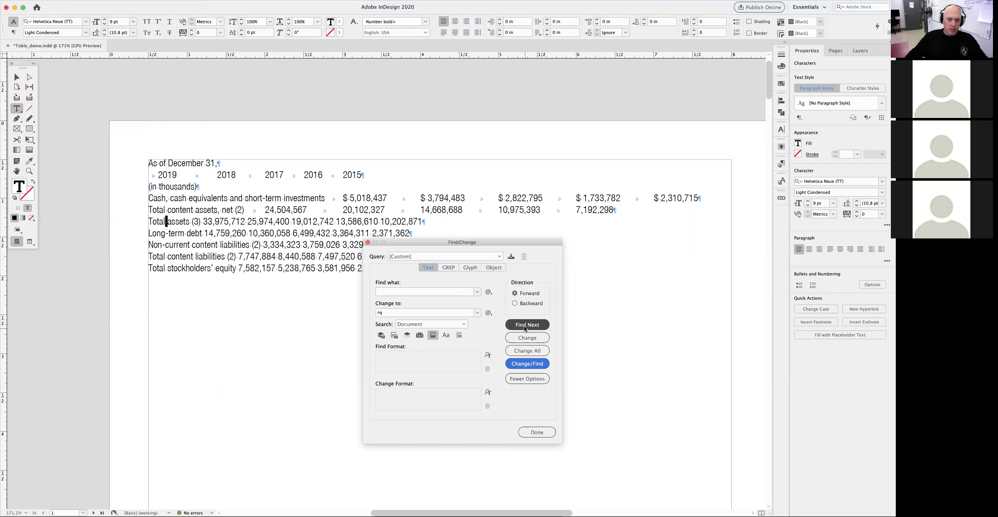
{"action": "left_click", "coordinate": [526, 363]}
{"action": "left_click", "coordinate": [525, 363]}
{"action": "left_click", "coordinate": [526, 363]}
{"action": "left_click", "coordinate": [525, 363]}
{"action": "left_click", "coordinate": [526, 363]}
Change the four spaces between the amounts in the "Long-term debt" line to tabs
{"action": "left_click", "coordinate": [527, 325]}
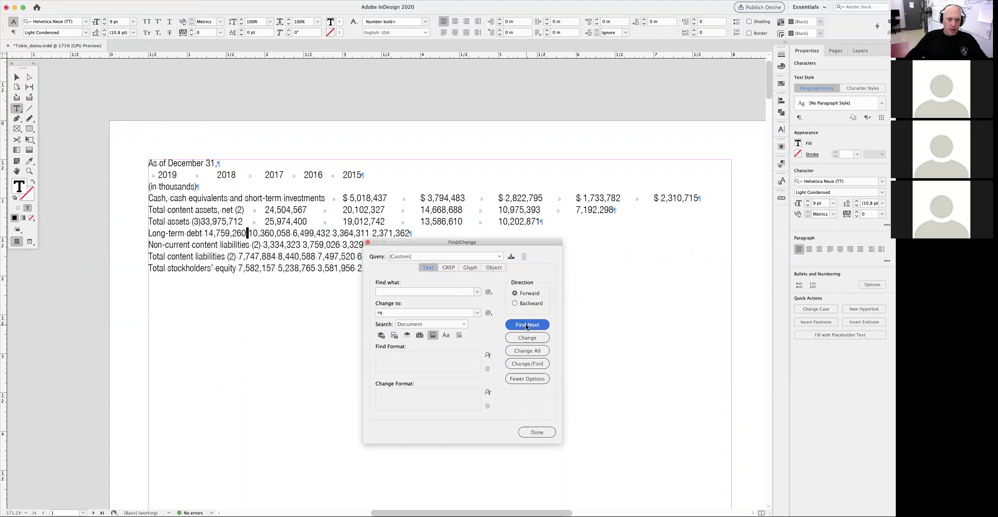
{"action": "left_click", "coordinate": [526, 364]}
{"action": "left_click", "coordinate": [526, 363]}
{"action": "left_click", "coordinate": [525, 363]}
{"action": "left_click", "coordinate": [525, 363]}
Change the five spaces before the amounts in the "Non-current content liabilities" line to tabs, skipping those within the label
{"action": "left_click", "coordinate": [526, 325]}
{"action": "left_click", "coordinate": [524, 324]}
{"action": "left_click", "coordinate": [525, 324]}
{"action": "left_click", "coordinate": [524, 365]}
{"action": "left_click", "coordinate": [525, 365]}
{"action": "left_click", "coordinate": [525, 365]}
{"action": "left_click", "coordinate": [525, 365]}
{"action": "left_click", "coordinate": [524, 365]}
Change the five spaces before the amounts in the "Total content liabilities" line to tabs, skipping those within the label
{"action": "left_click", "coordinate": [521, 339]}
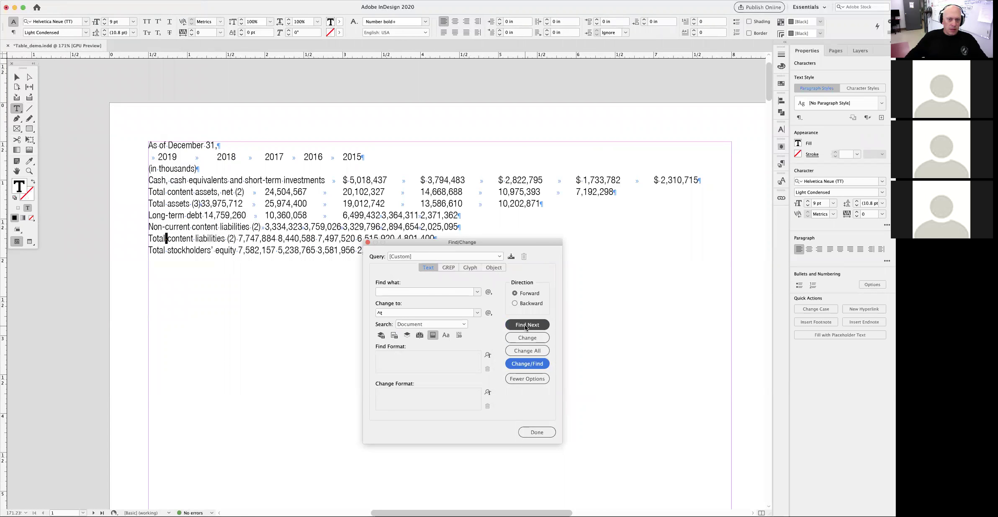
{"action": "left_click", "coordinate": [526, 326]}
{"action": "left_click", "coordinate": [525, 325]}
{"action": "left_click", "coordinate": [535, 365]}
{"action": "left_click", "coordinate": [532, 362]}
{"action": "left_click", "coordinate": [533, 363]}
{"action": "left_click", "coordinate": [532, 362]}
{"action": "left_click", "coordinate": [532, 363]}
Change the four spaces between the amounts in the "Total stockholders' equity" line to tabs and close Find/Change
{"action": "left_click", "coordinate": [529, 325]}
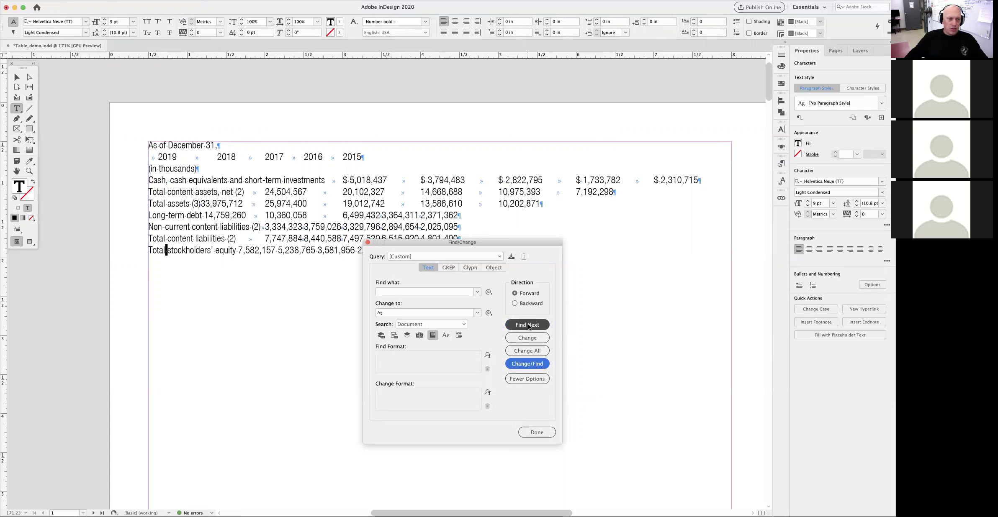
{"action": "left_click", "coordinate": [529, 325]}
{"action": "left_click", "coordinate": [527, 324]}
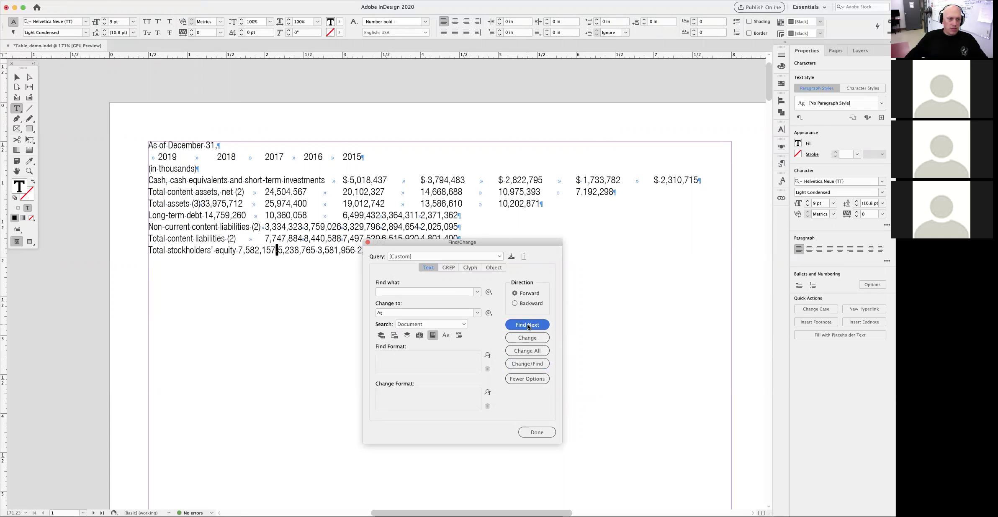
{"action": "left_click", "coordinate": [529, 364]}
{"action": "left_click", "coordinate": [529, 363]}
{"action": "left_click", "coordinate": [528, 363]}
{"action": "left_click", "coordinate": [528, 363]}
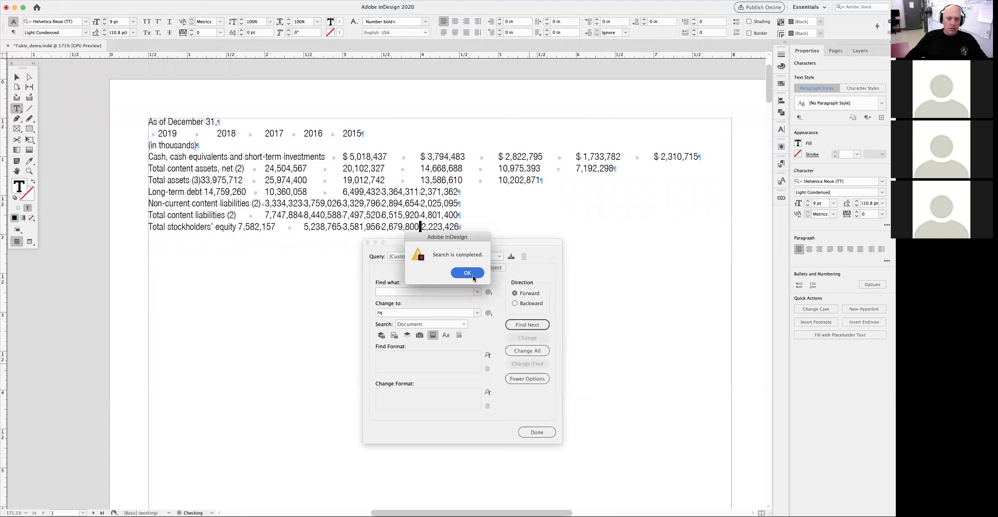
{"action": "left_click", "coordinate": [537, 433]}
Separate the labels "Total stockholders' equity" and "Long-term debt" from their first amounts with tabs instead of spaces
{"action": "left_click", "coordinate": [238, 227]}
{"action": "key", "text": "Tab"}
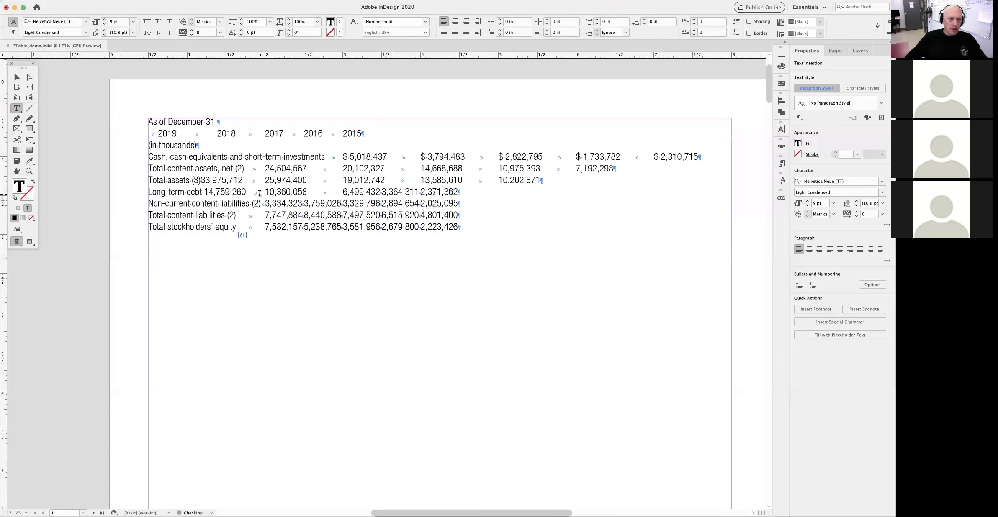
{"action": "left_click", "coordinate": [205, 193]}
{"action": "key", "text": "BackSpace"}
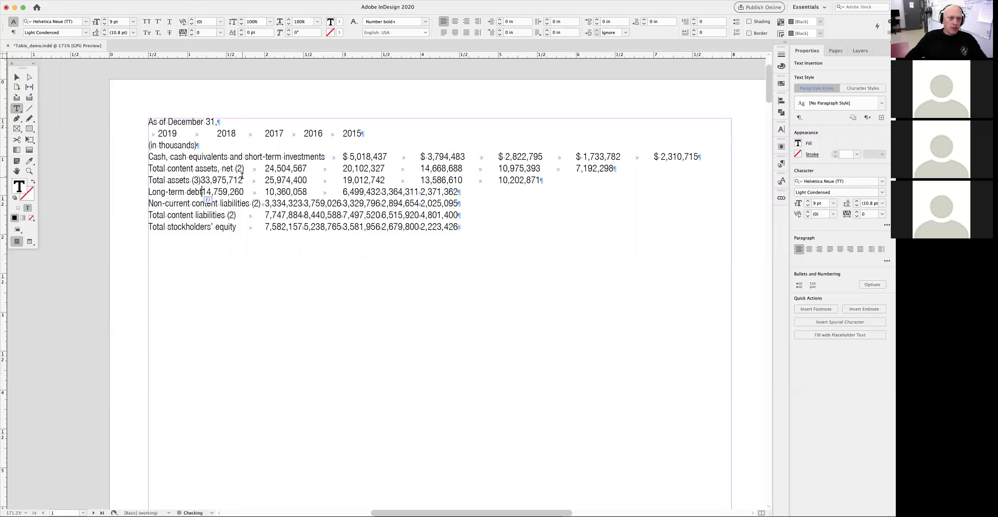
Convert all the financial text to a table with Tab column separator, Paragraph row separator and the [Basic Table] style
{"action": "left_click_drag", "start_coordinate": [150, 122], "coordinate": [537, 244]}
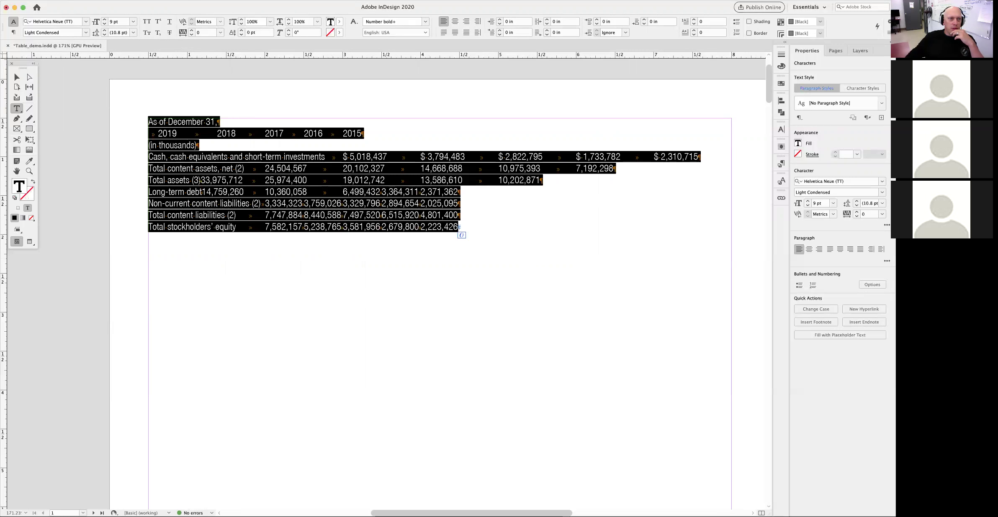
{"action": "left_click", "coordinate": [174, 1]}
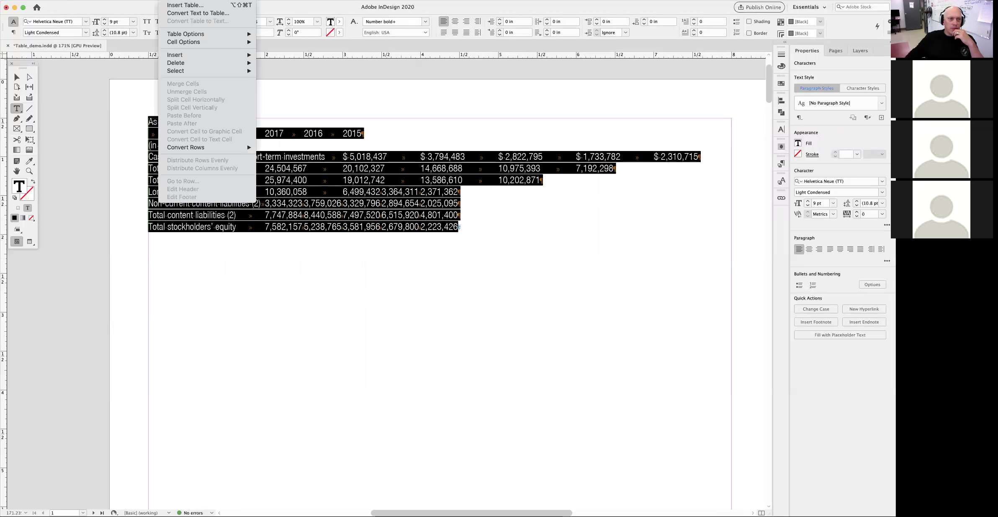
{"action": "left_click", "coordinate": [186, 14]}
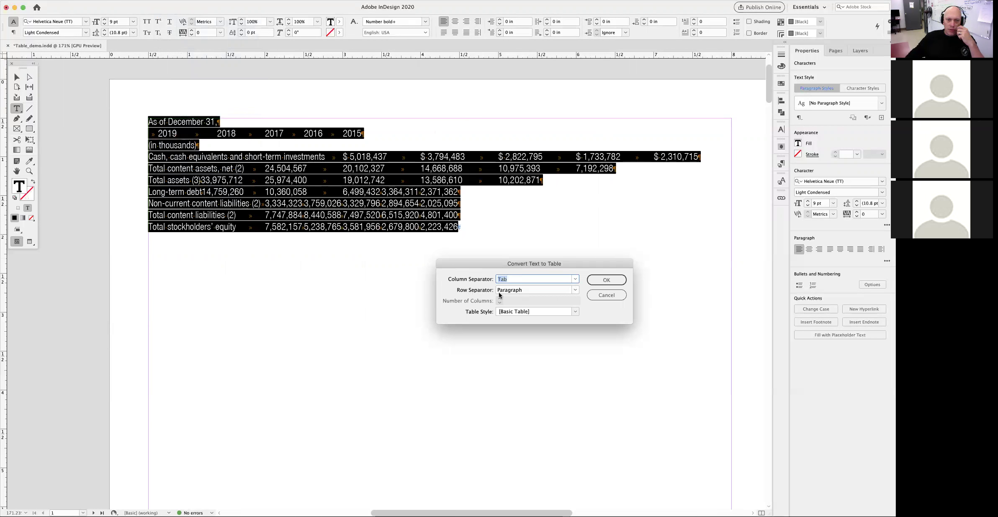
{"action": "left_click", "coordinate": [605, 279]}
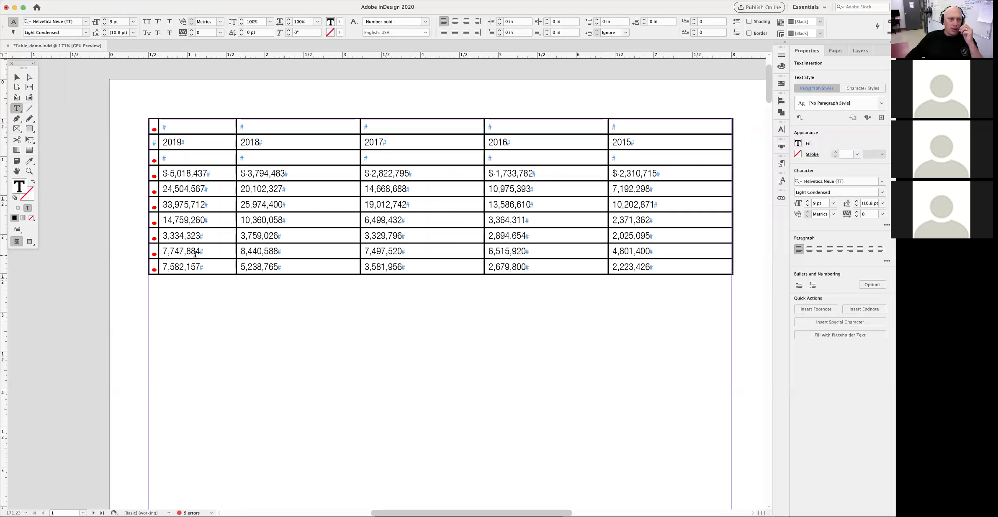
Set the width of all the table's columns to 1 in
{"action": "left_click", "coordinate": [154, 118]}
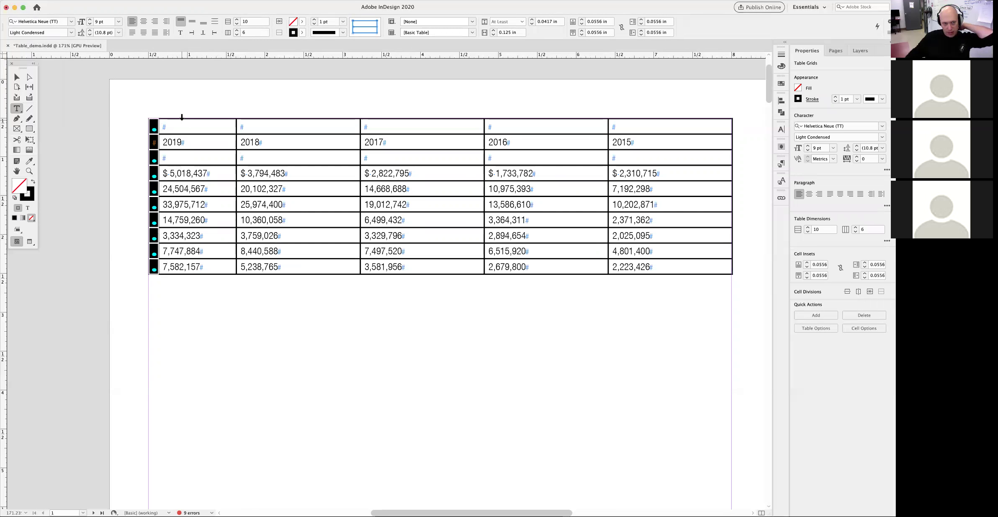
{"action": "left_click", "coordinate": [150, 119]}
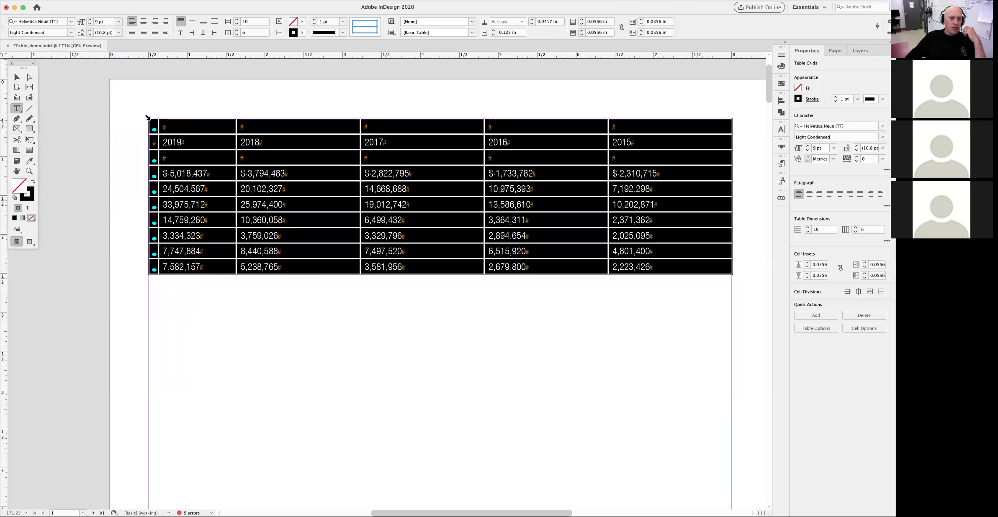
{"action": "left_click", "coordinate": [519, 34]}
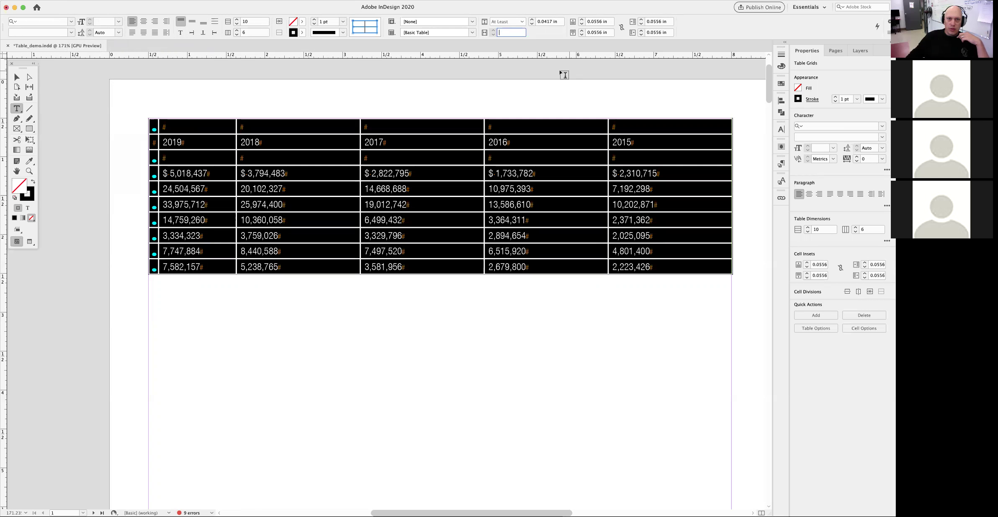
{"action": "left_click", "coordinate": [146, 117]}
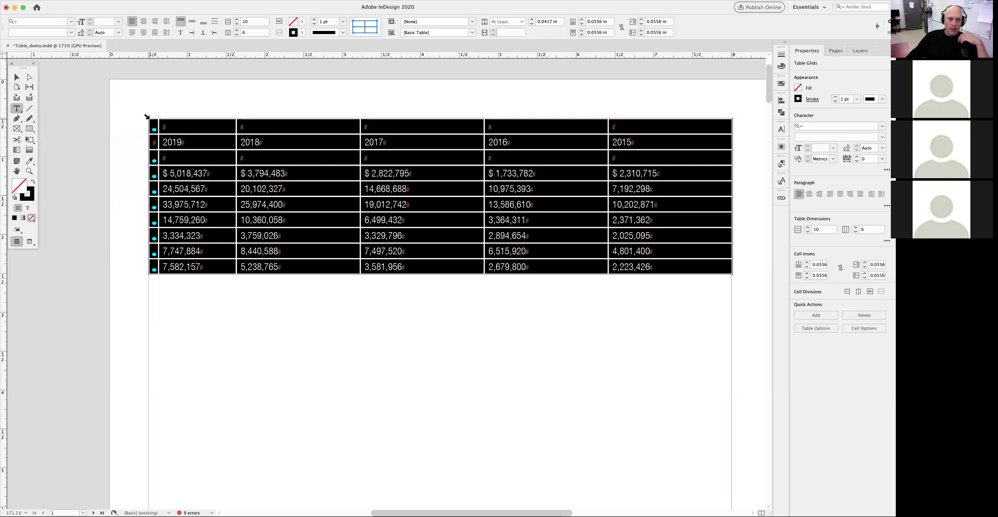
{"action": "left_click", "coordinate": [171, 116]}
{"action": "left_click", "coordinate": [147, 118]}
{"action": "left_click", "coordinate": [519, 30]}
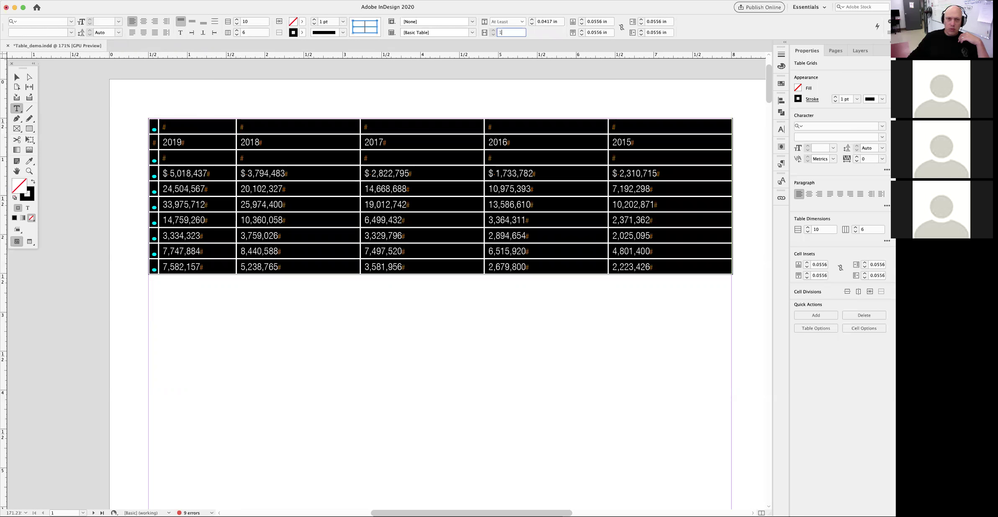
{"action": "key", "text": "Return"}
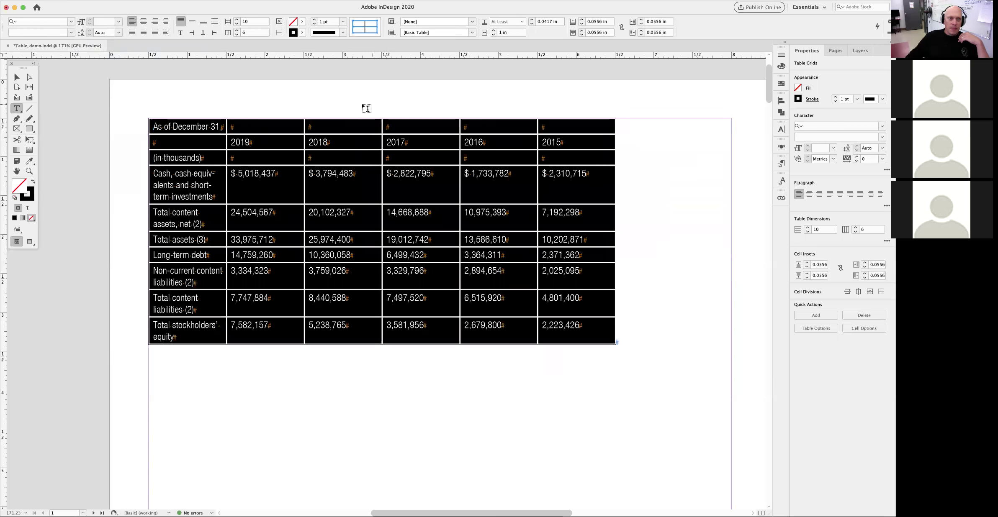
Increase the width of all the table's columns to 1.25 in so the table spans the text frame
{"action": "left_click", "coordinate": [176, 114]}
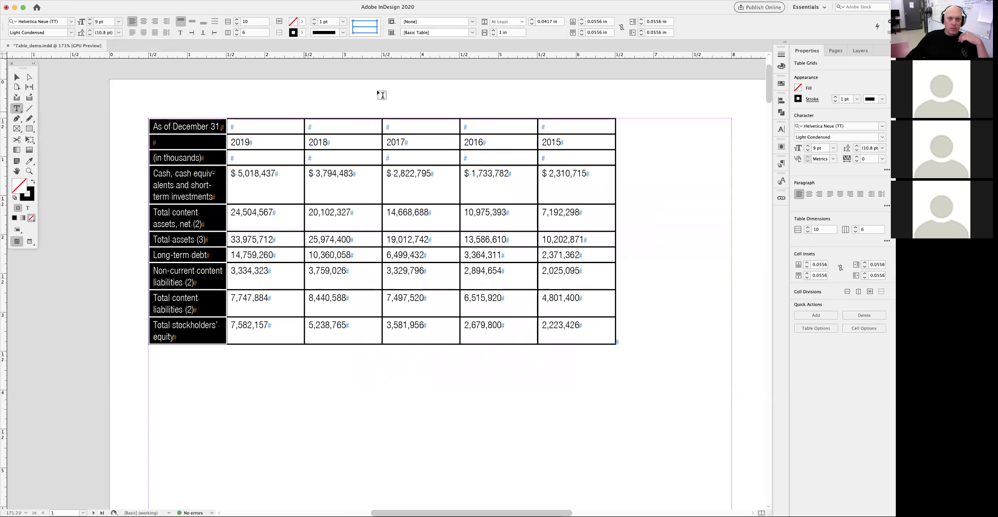
{"action": "left_click", "coordinate": [146, 118]}
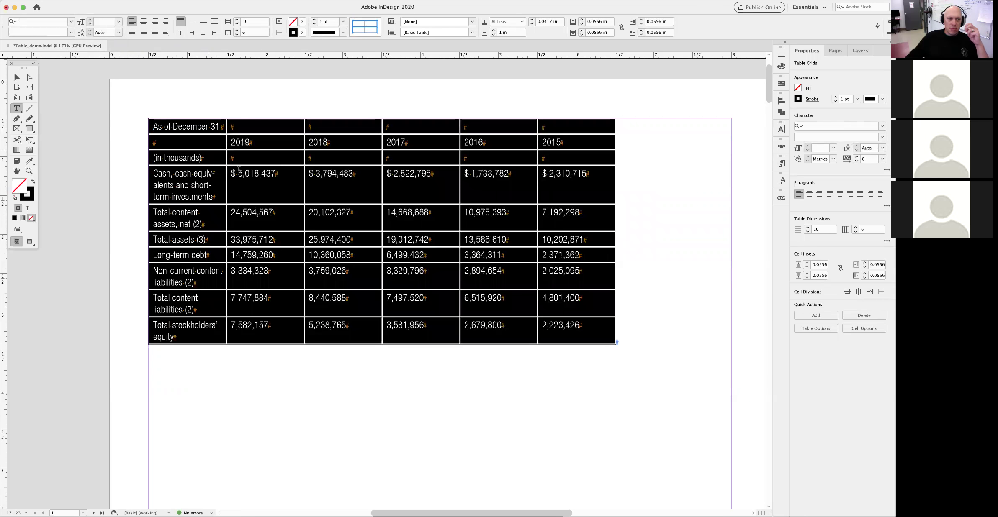
{"action": "left_click", "coordinate": [493, 30]}
{"action": "left_click", "coordinate": [494, 30]}
{"action": "left_click", "coordinate": [493, 31]}
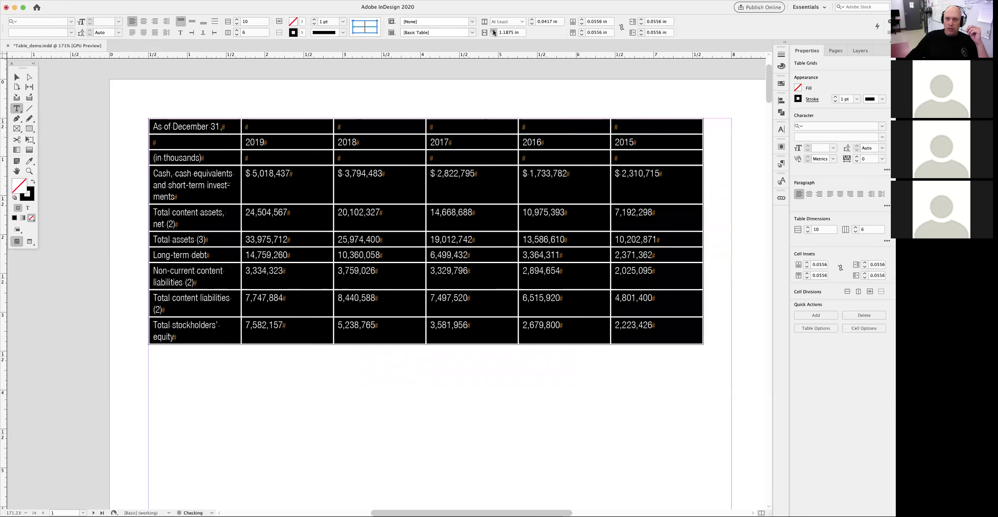
{"action": "left_click", "coordinate": [494, 30]}
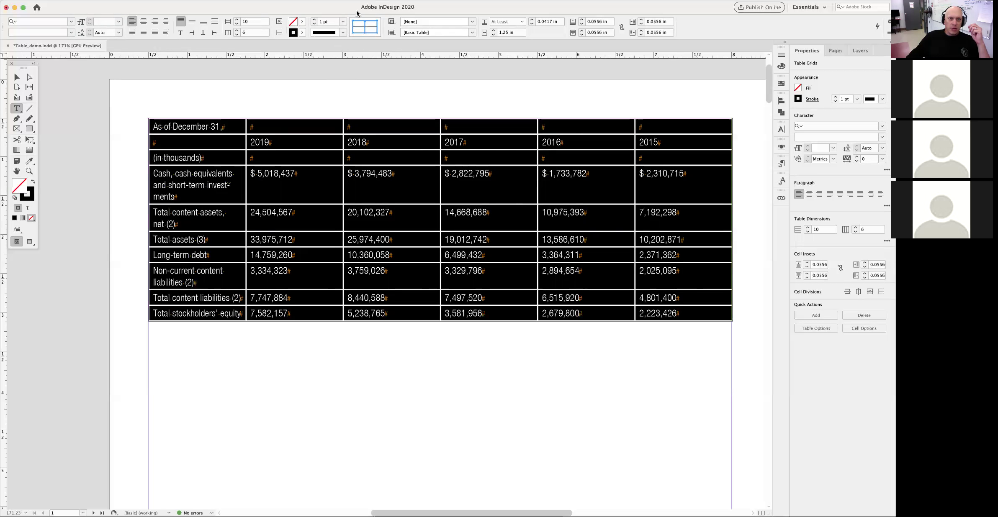
Remove the table's outer and vertical strokes with 0 pt and set its inner horizontal lines to 0.5 pt
{"action": "left_click", "coordinate": [313, 24]}
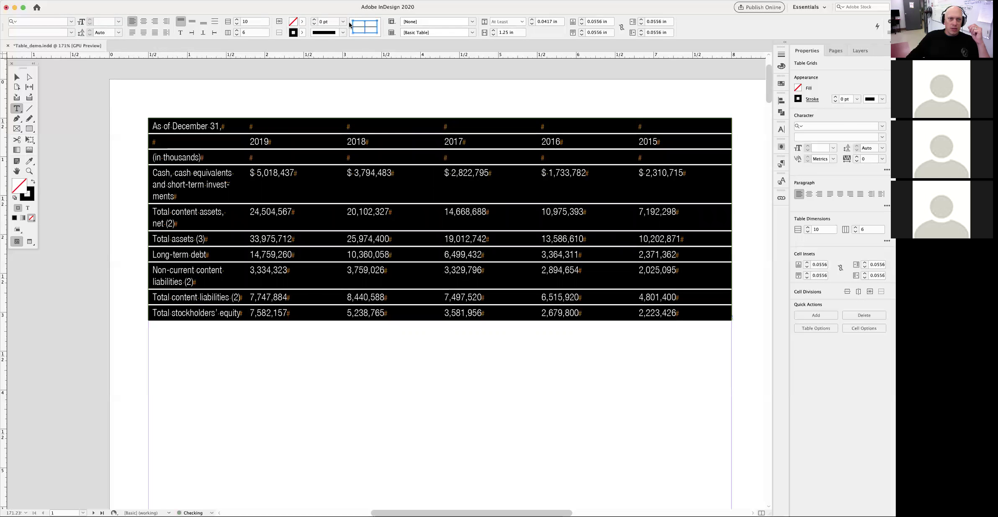
{"action": "left_click", "coordinate": [369, 34]}
{"action": "left_click", "coordinate": [366, 31]}
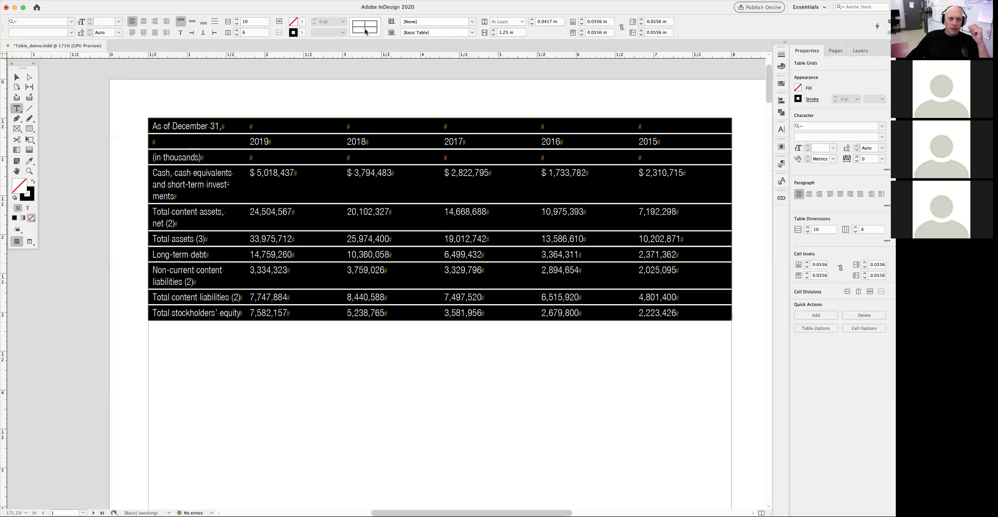
{"action": "left_click", "coordinate": [370, 29]}
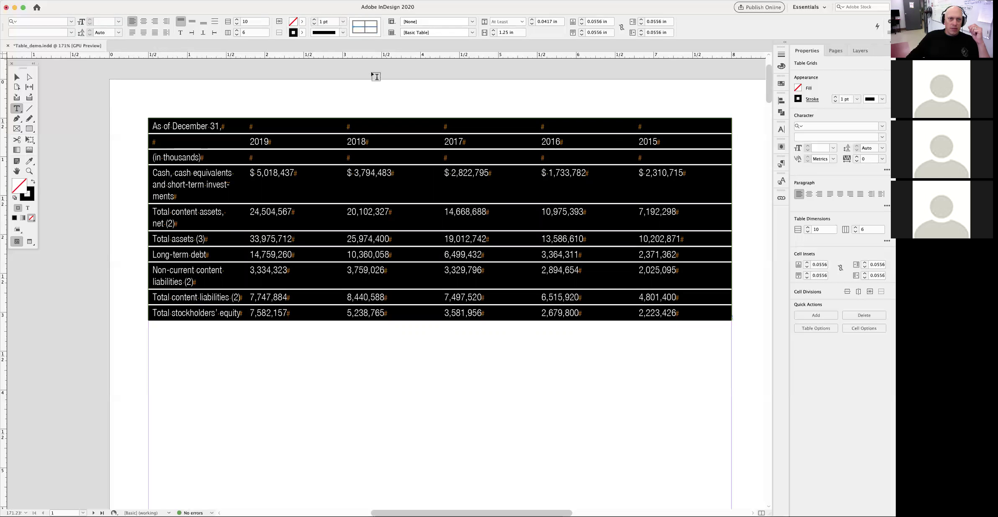
{"action": "left_click", "coordinate": [343, 22]}
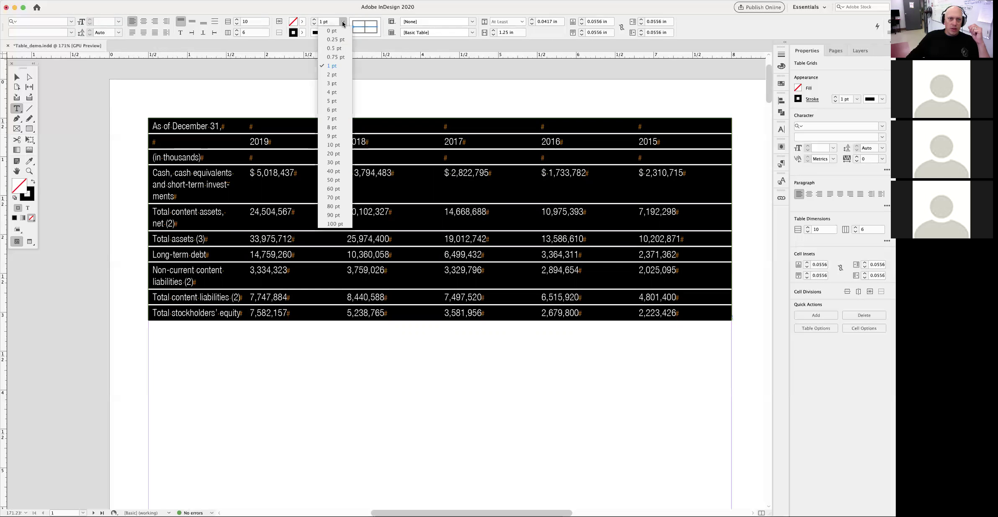
{"action": "left_click", "coordinate": [334, 49]}
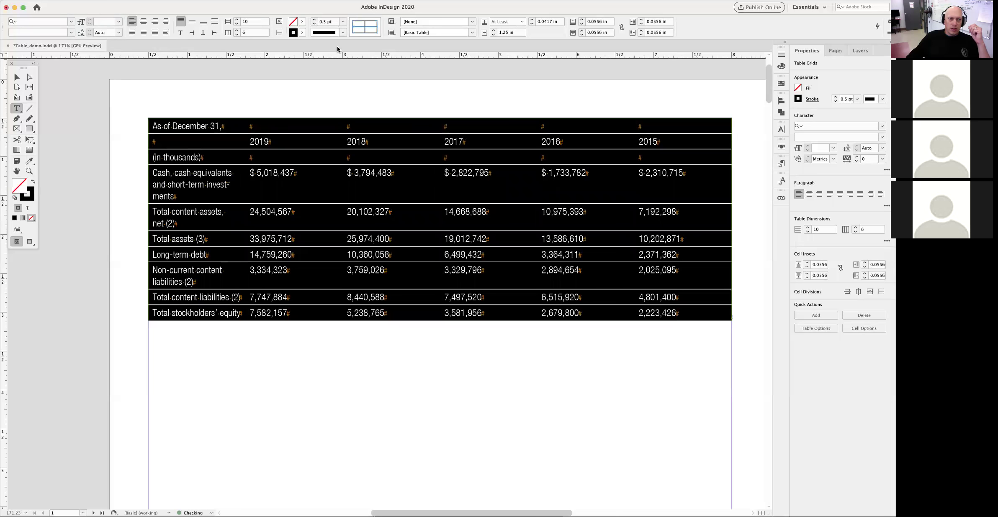
{"action": "left_click", "coordinate": [343, 94]}
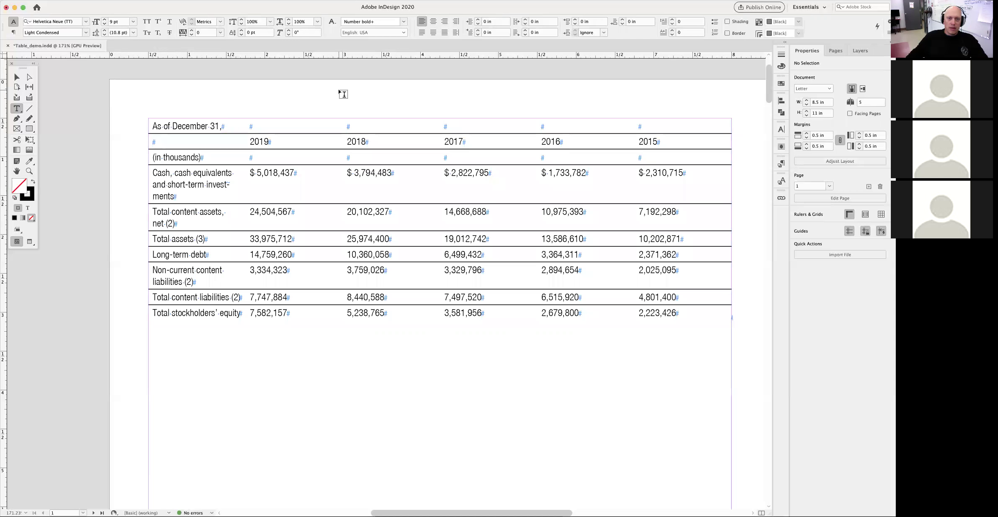
Set the table's inner horizontal and vertical strokes to 0.25 pt
{"action": "left_click", "coordinate": [150, 115]}
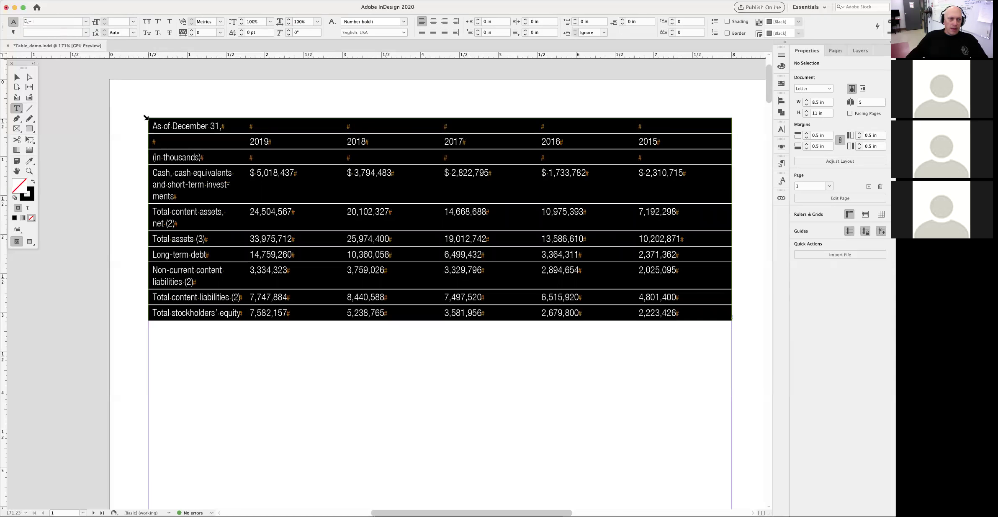
{"action": "left_click", "coordinate": [154, 116]}
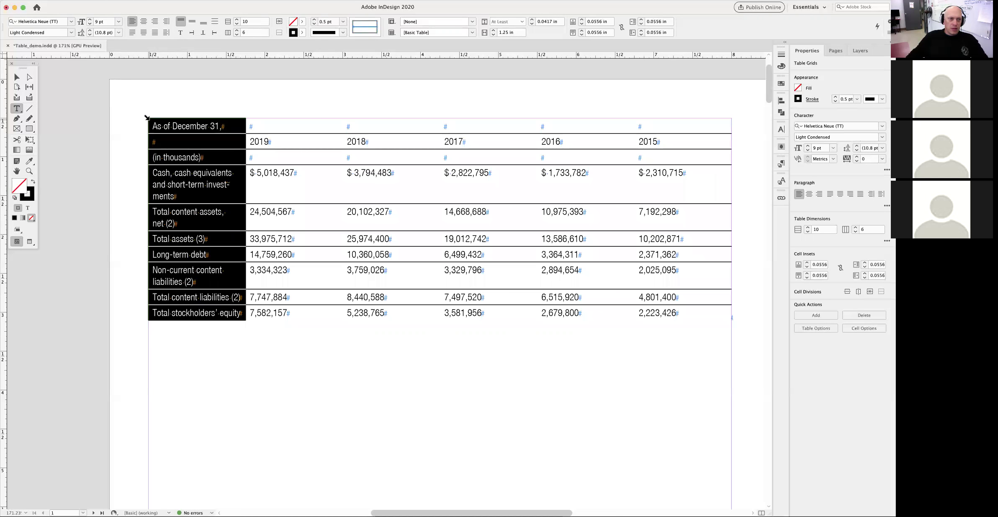
{"action": "left_click", "coordinate": [147, 117]}
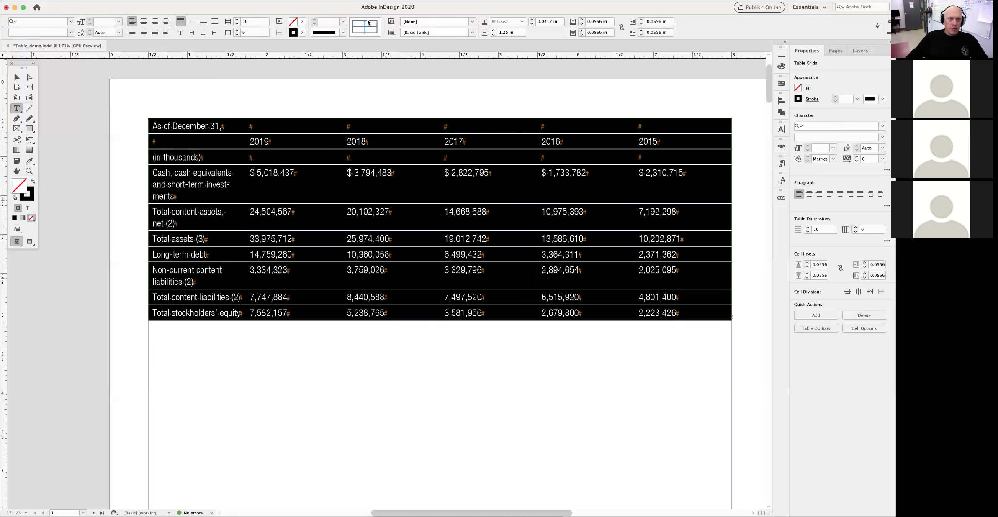
{"action": "left_click", "coordinate": [343, 22]}
{"action": "left_click", "coordinate": [343, 40]}
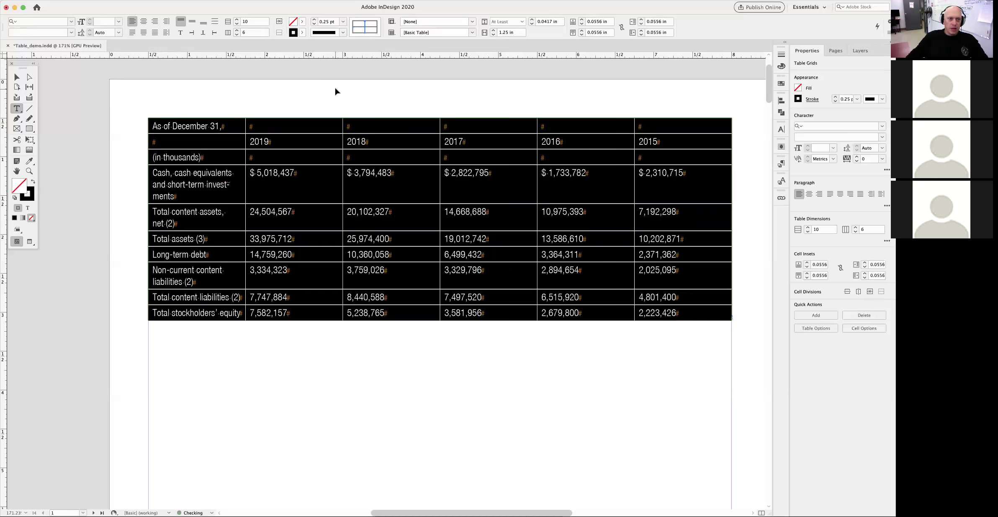
{"action": "left_click", "coordinate": [335, 86]}
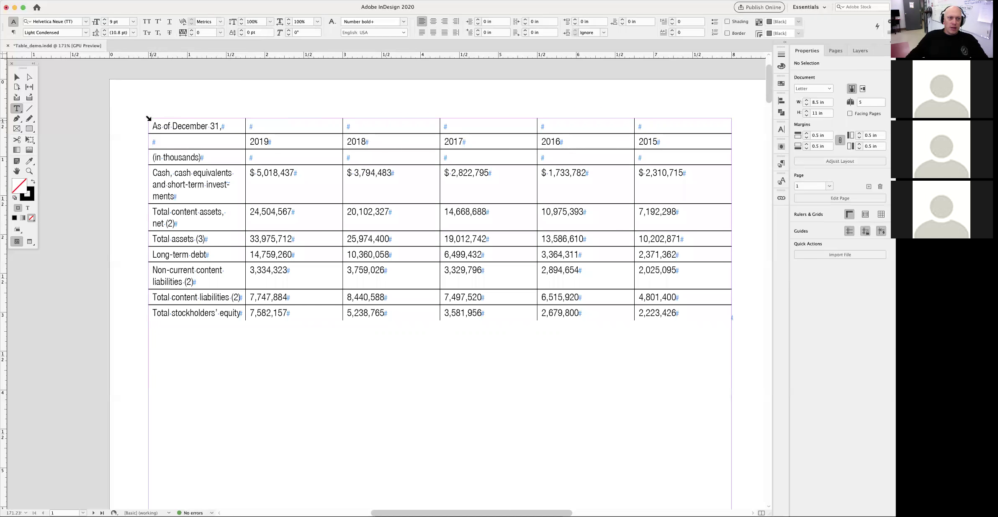
Apply the "Table text" paragraph style to all the table's cells
{"action": "left_click", "coordinate": [148, 119]}
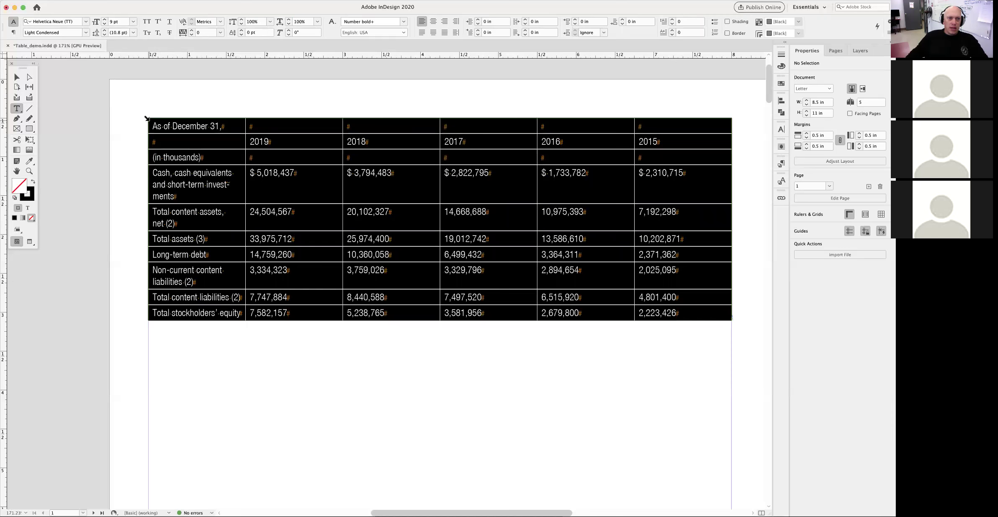
{"action": "left_click", "coordinate": [781, 164]}
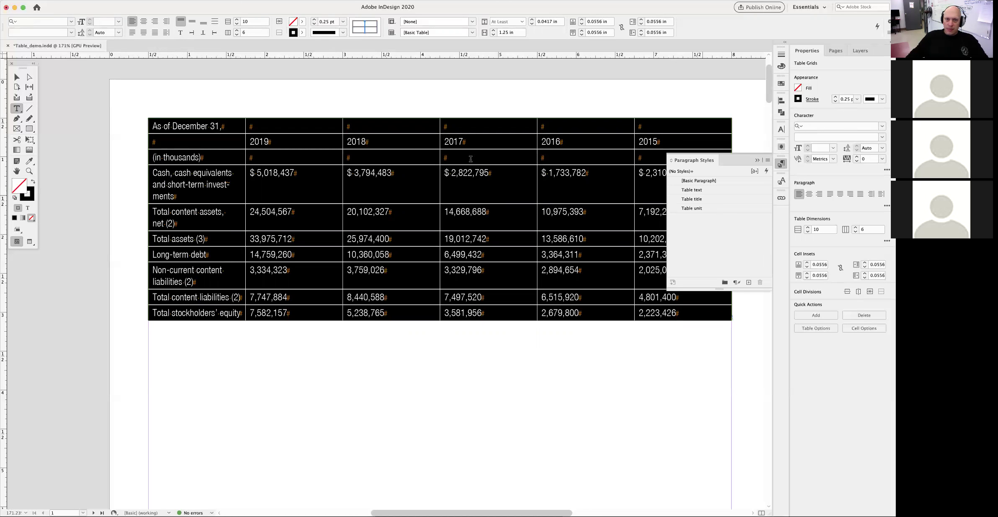
{"action": "left_click", "coordinate": [160, 126]}
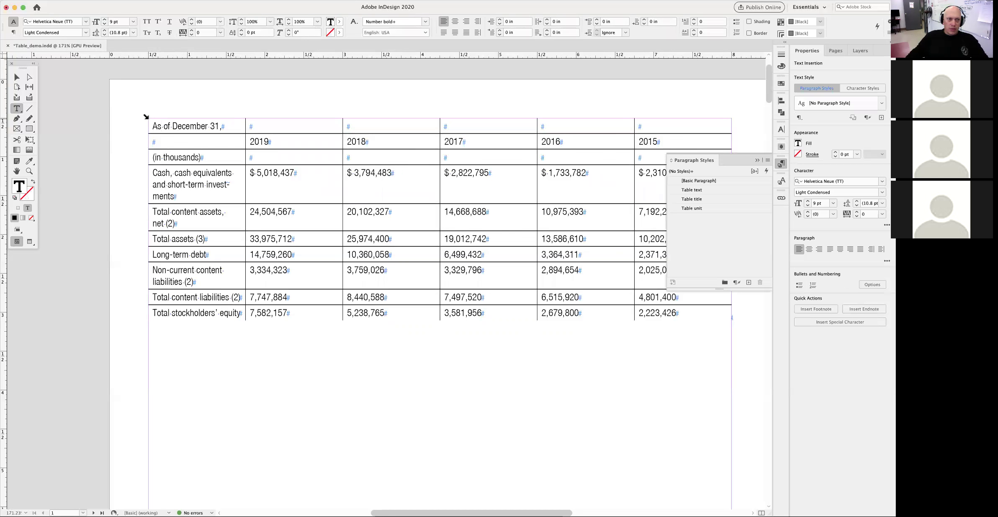
{"action": "left_click", "coordinate": [147, 122]}
{"action": "left_click", "coordinate": [708, 189]}
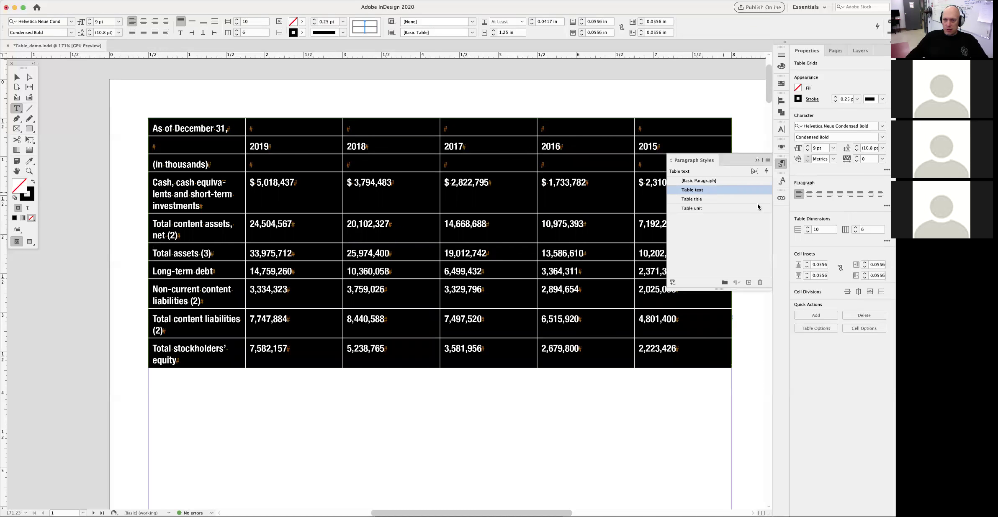
Clear the "Number bold" character style from all the table's text by applying [None]
{"action": "left_click", "coordinate": [783, 183]}
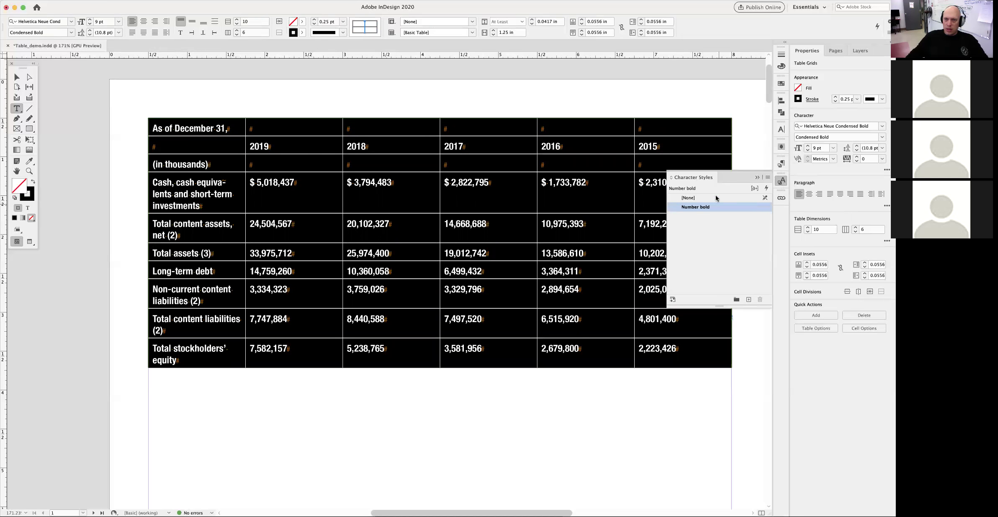
{"action": "left_click", "coordinate": [703, 199]}
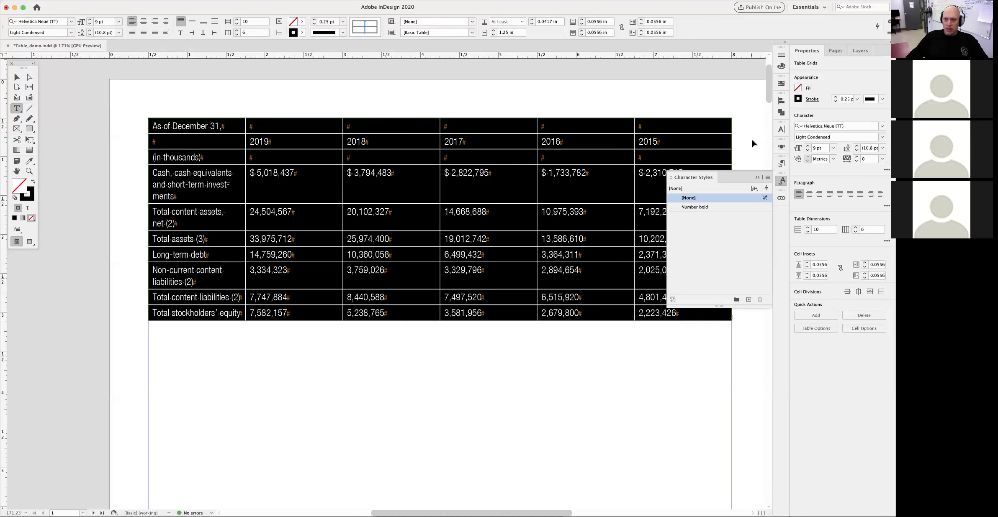
{"action": "left_click", "coordinate": [751, 139]}
Apply the "Table unit" paragraph style to the "(in thousands)" text
{"action": "left_click", "coordinate": [781, 164]}
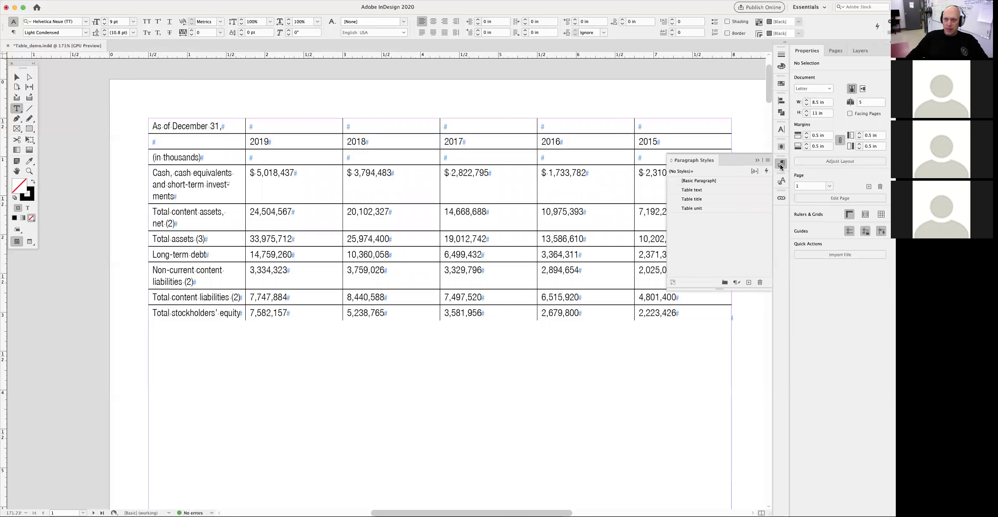
{"action": "left_click", "coordinate": [147, 120]}
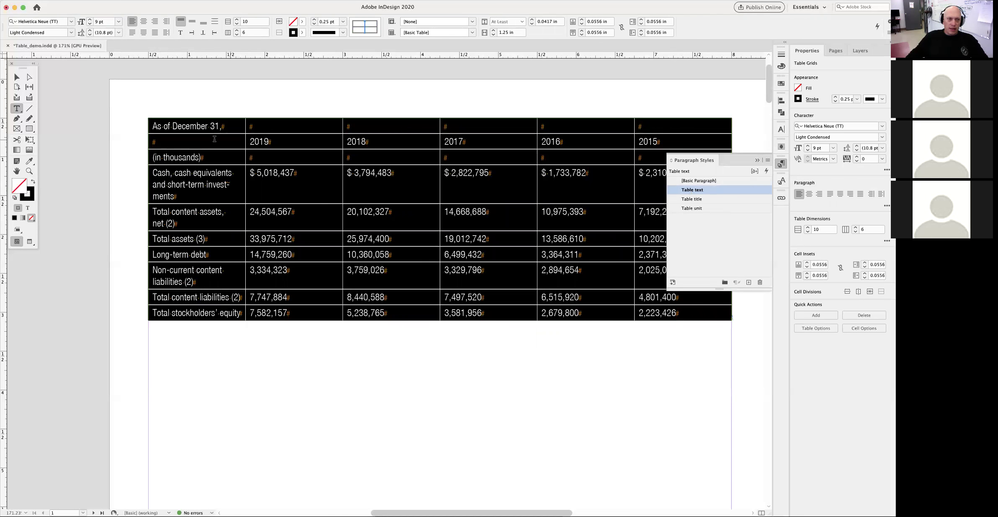
{"action": "left_click", "coordinate": [145, 144]}
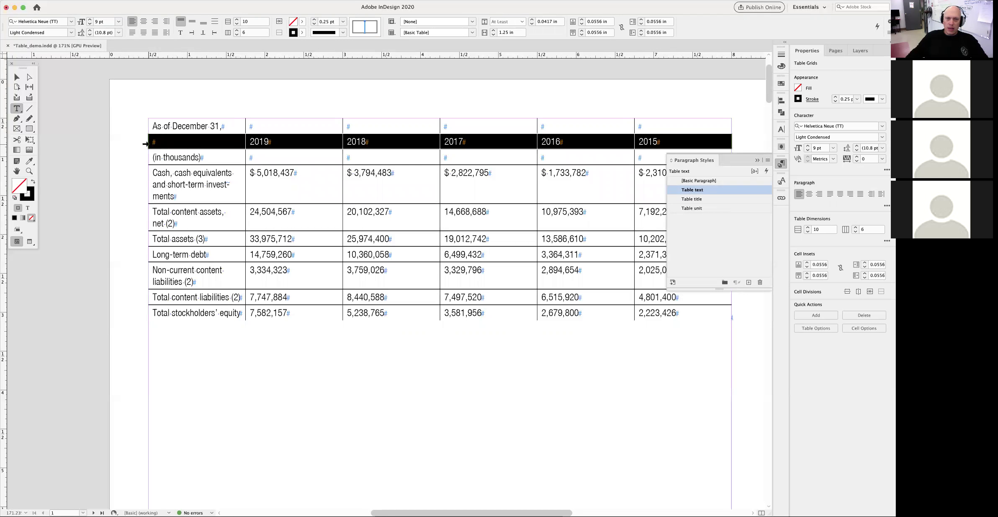
{"action": "triple_click", "coordinate": [156, 157]}
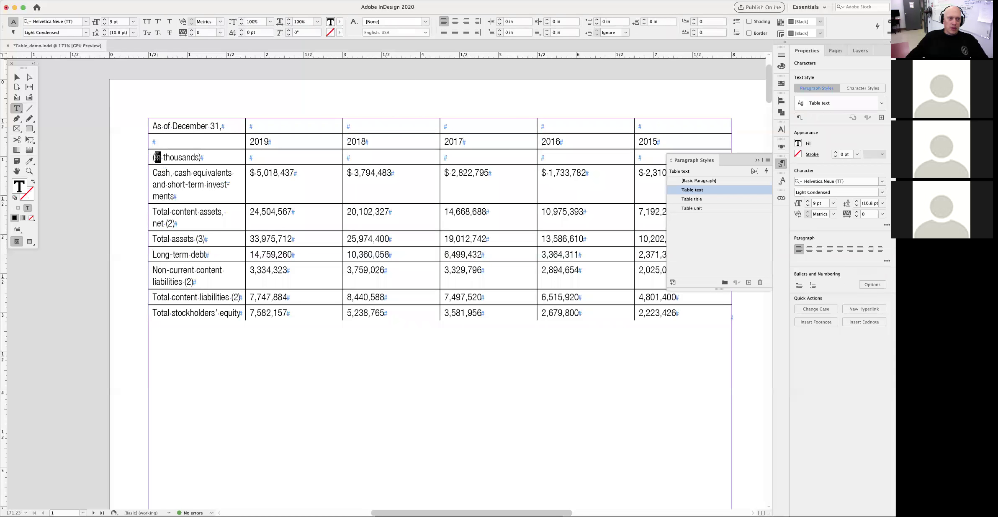
{"action": "left_click", "coordinate": [699, 208]}
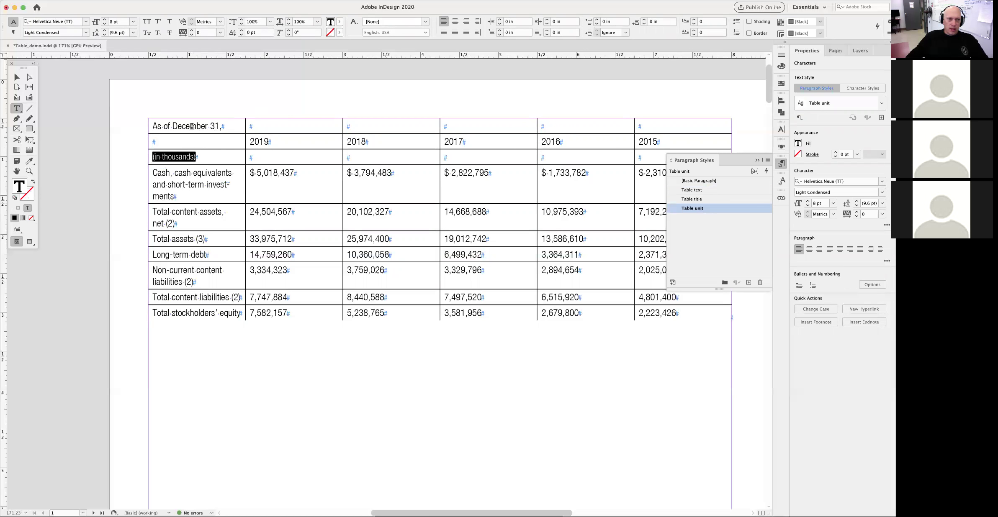
Apply the "Table title" paragraph style to the "As of December 31," text
{"action": "triple_click", "coordinate": [192, 126]}
{"action": "left_click", "coordinate": [713, 200]}
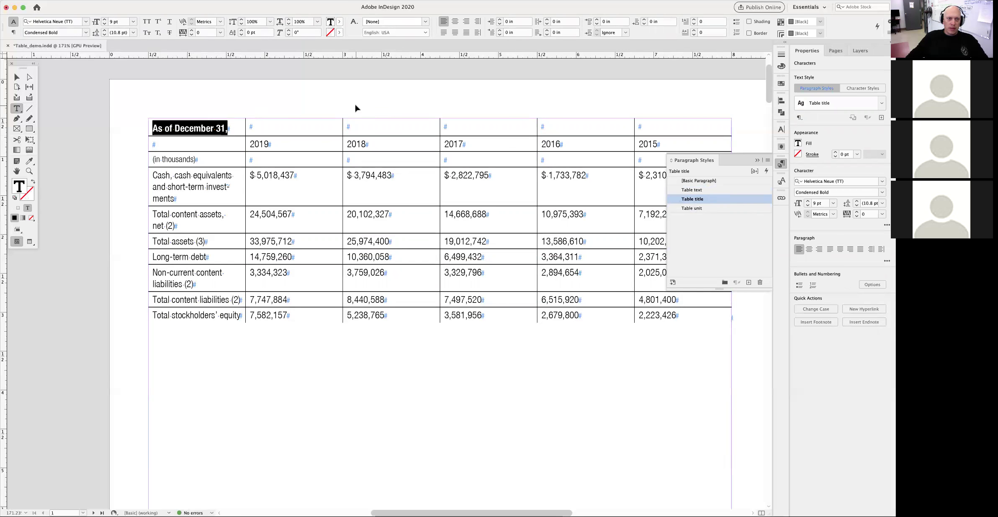
{"action": "left_click", "coordinate": [343, 105]}
Copy the "As of December 31," text into the header-row cell above 2019
{"action": "triple_click", "coordinate": [189, 125]}
{"action": "left_click_drag", "start_coordinate": [636, 124], "coordinate": [304, 128]}
{"action": "left_click", "coordinate": [215, 128]}
{"action": "triple_click", "coordinate": [216, 128]}
{"action": "key", "text": "super+c"}
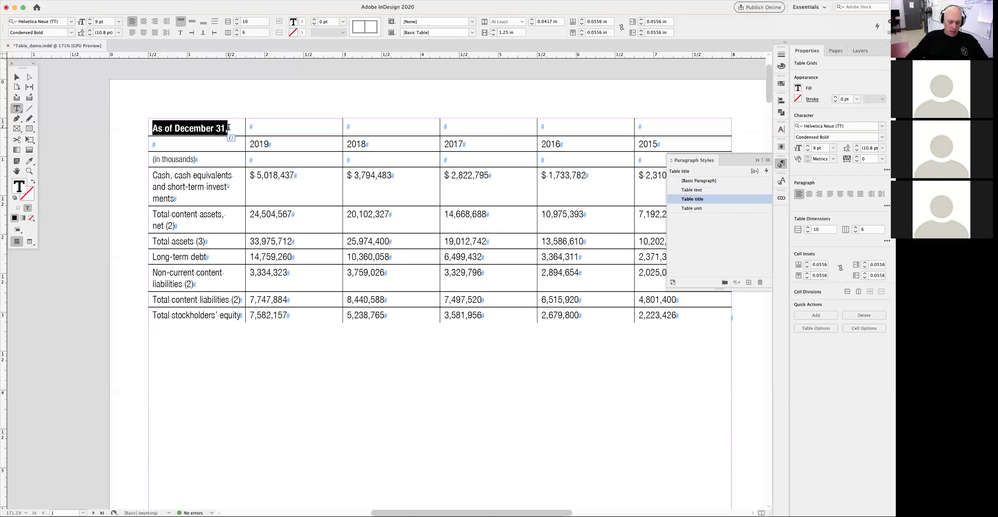
{"action": "left_click", "coordinate": [292, 128]}
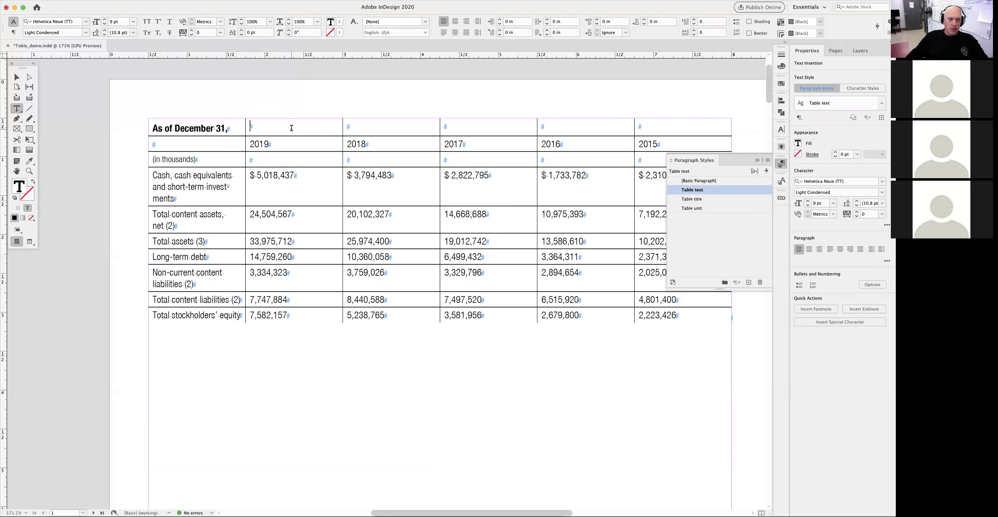
{"action": "key", "text": "super+v"}
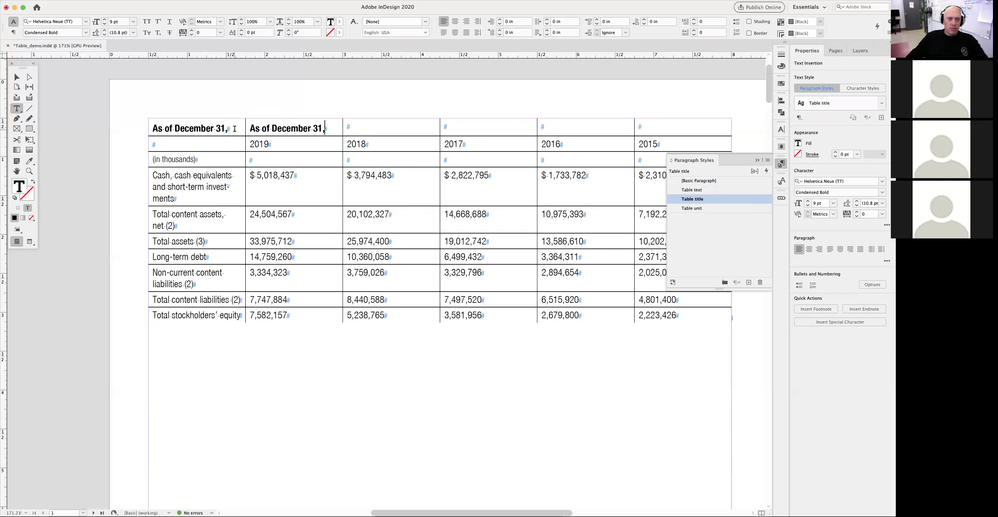
Delete the original "As of December 31," text from the first cell of the header row
{"action": "double_click", "coordinate": [228, 128]}
{"action": "key", "text": "Escape"}
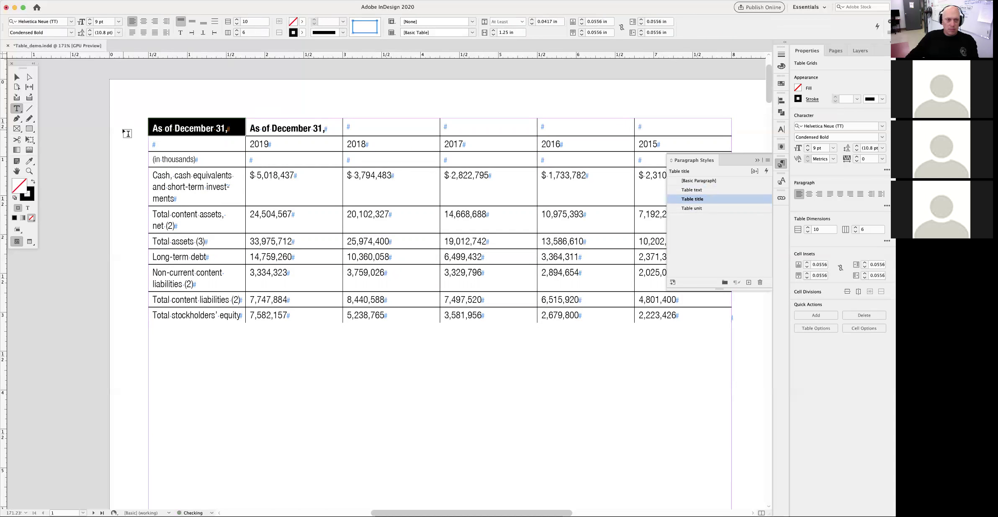
{"action": "key", "text": "Delete"}
{"action": "left_click", "coordinate": [226, 118]}
{"action": "left_click", "coordinate": [271, 115]}
Merge the header-row cells above the 2019 to 2015 columns into one cell
{"action": "left_click_drag", "start_coordinate": [250, 126], "coordinate": [669, 127]}
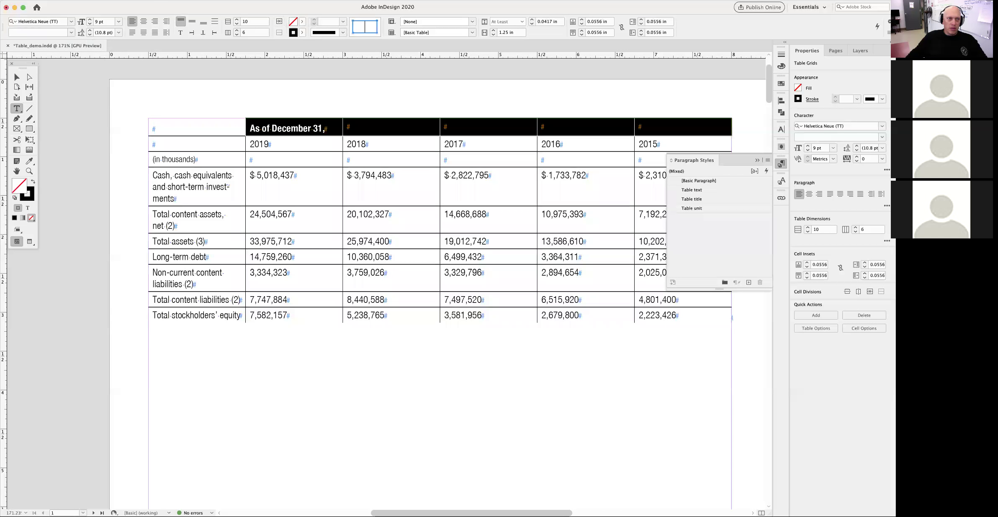
{"action": "left_click", "coordinate": [168, 0]}
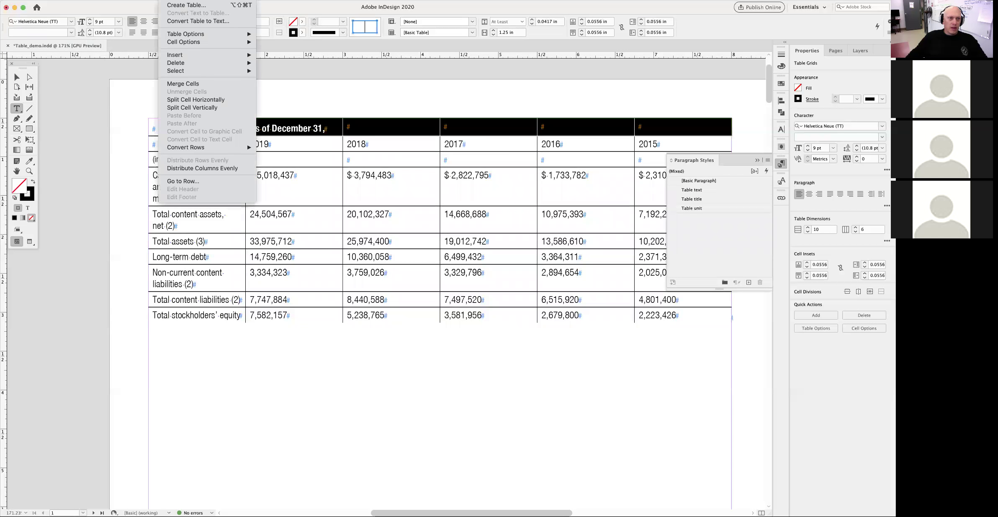
{"action": "mouse_move", "coordinate": [189, 44]}
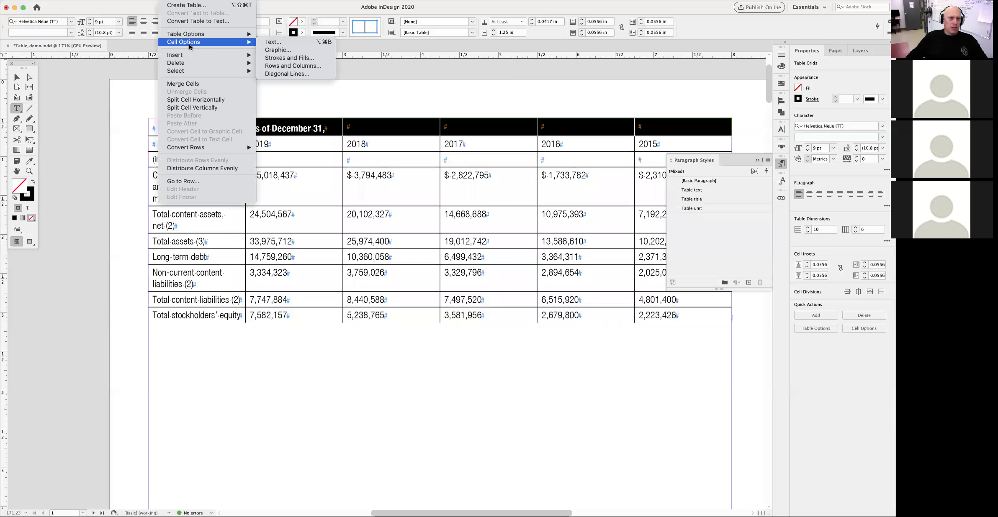
{"action": "left_click", "coordinate": [183, 84]}
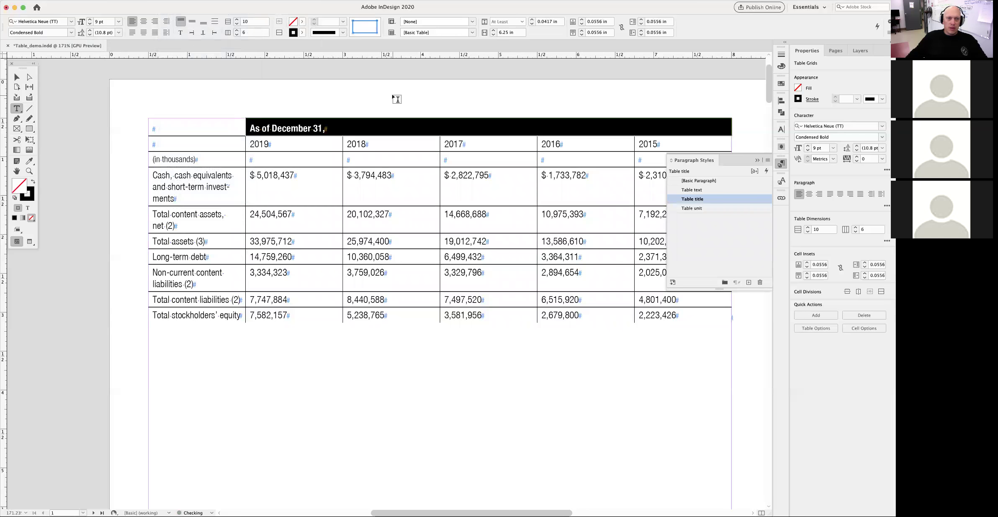
{"action": "left_click", "coordinate": [290, 130]}
{"action": "left_click_drag", "start_coordinate": [291, 130], "coordinate": [470, 138]}
{"action": "left_click", "coordinate": [644, 105]}
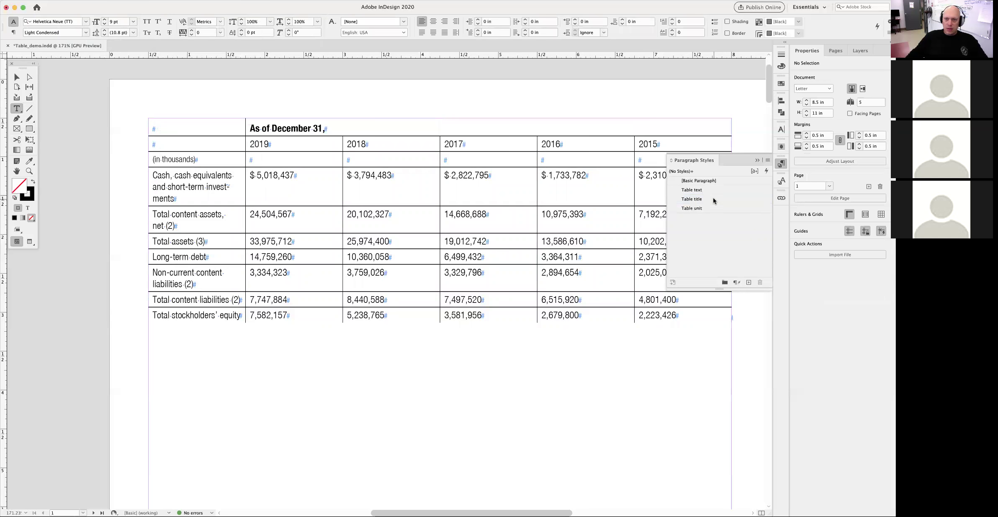
Set the alignment of the "Table title" paragraph style to Center
{"action": "double_click", "coordinate": [712, 198]}
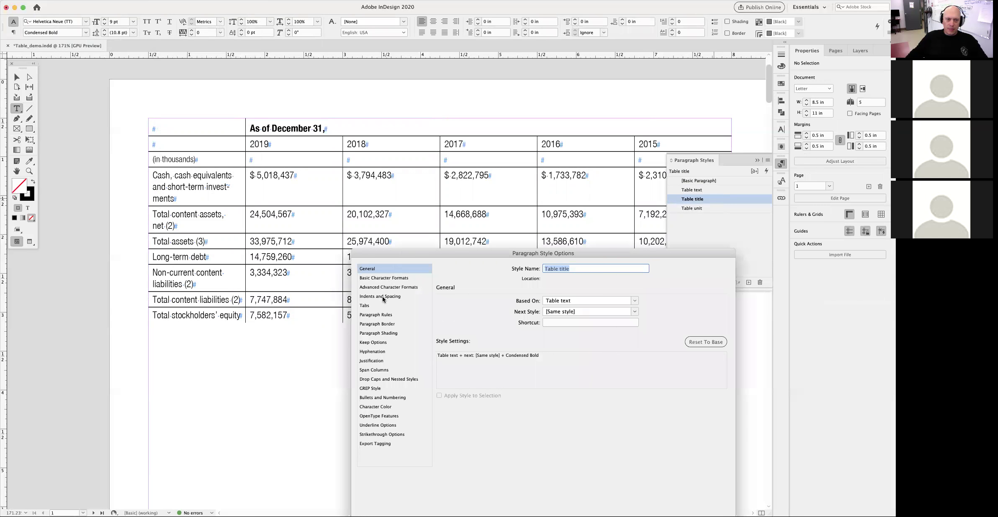
{"action": "left_click", "coordinate": [382, 297]}
{"action": "left_click", "coordinate": [514, 304]}
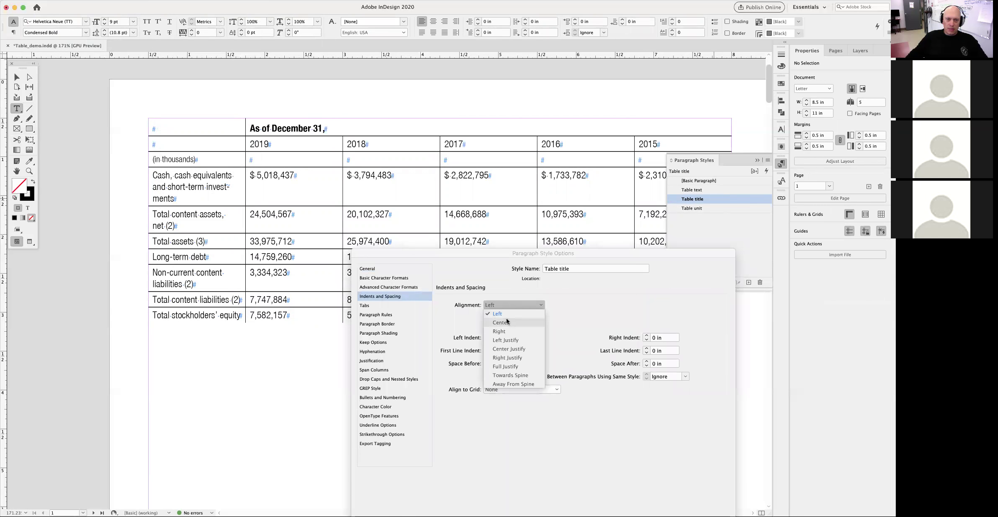
{"action": "left_click", "coordinate": [505, 320]}
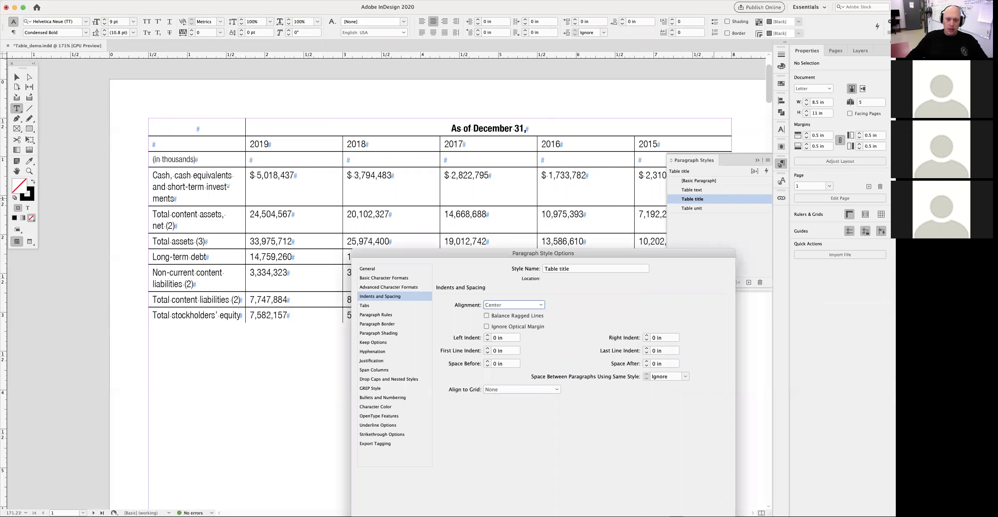
{"action": "key", "text": "Return"}
Apply the "Number bold" character style to all the cells of the 2019 column, from the year down
{"action": "left_click_drag", "start_coordinate": [296, 144], "coordinate": [321, 314]}
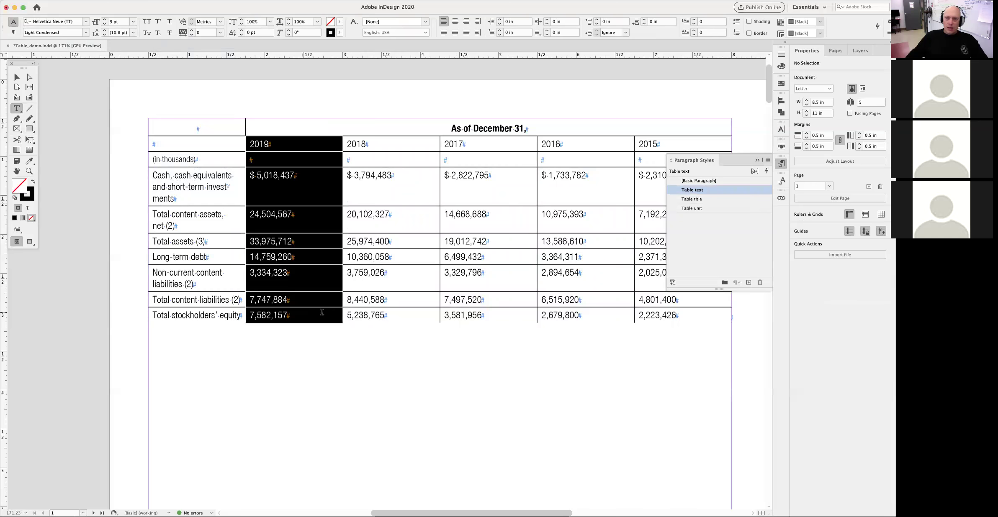
{"action": "left_click", "coordinate": [781, 181]}
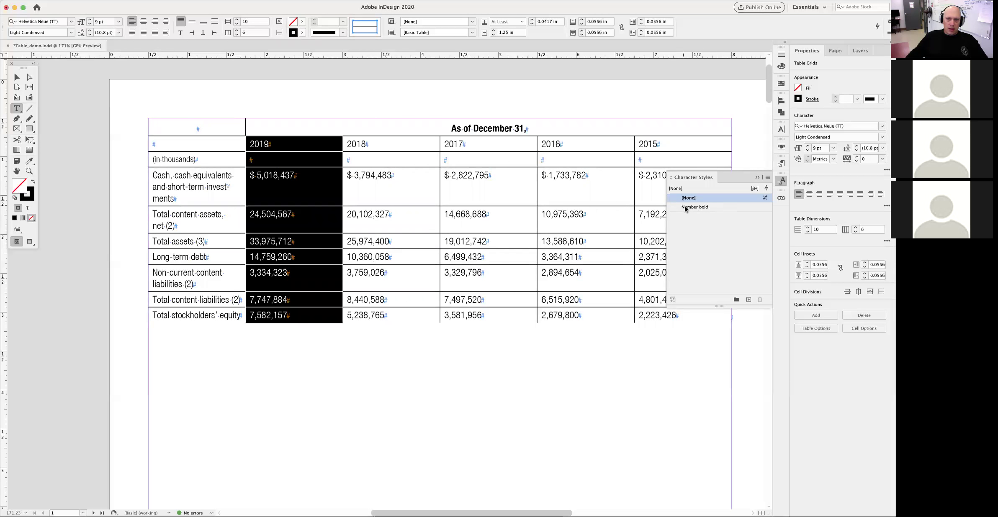
{"action": "left_click", "coordinate": [694, 207]}
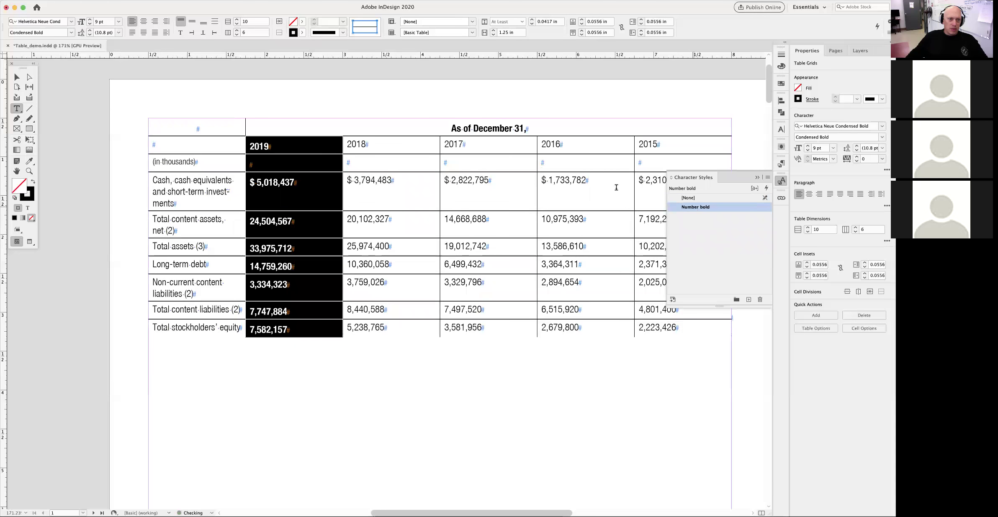
{"action": "left_click", "coordinate": [351, 103]}
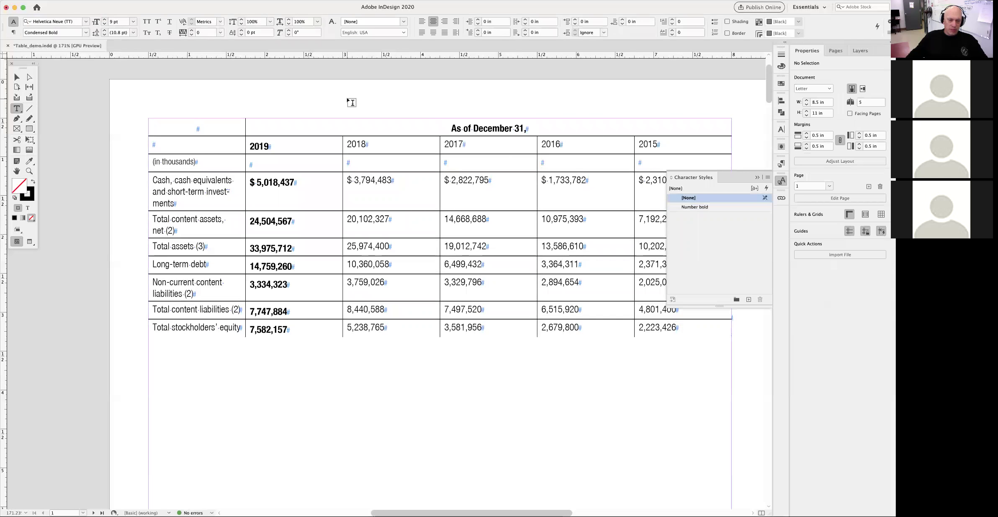
Preview the page without guides and hidden characters to check the table's formatting
{"action": "key", "text": "w"}
{"action": "key", "text": "super+minus"}
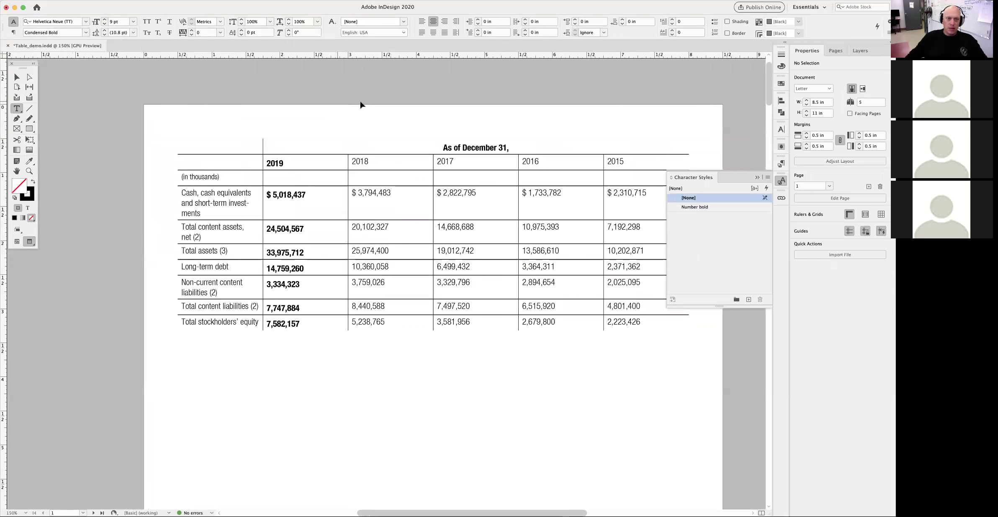
{"action": "scroll", "coordinate": [371, 129], "scroll_direction": "down", "scroll_amount": 2}
{"action": "scroll", "coordinate": [372, 129], "scroll_direction": "right", "scroll_amount": 2}
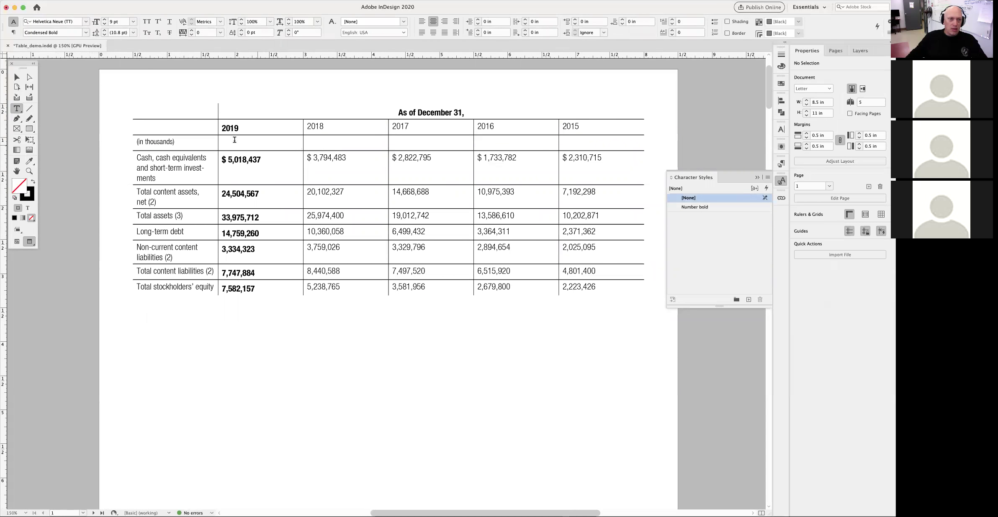
{"action": "key", "text": "w"}
Try right-aligning the year and number cells of the 2019 to 2015 columns with a local override
{"action": "left_click_drag", "start_coordinate": [257, 129], "coordinate": [276, 285]}
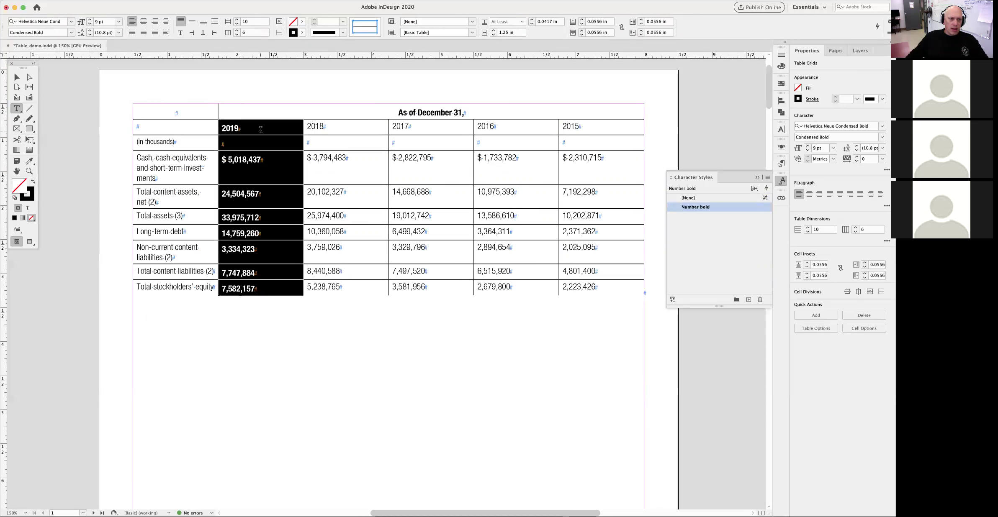
{"action": "left_click_drag", "start_coordinate": [307, 127], "coordinate": [341, 292]}
{"action": "left_click_drag", "start_coordinate": [416, 130], "coordinate": [435, 252]}
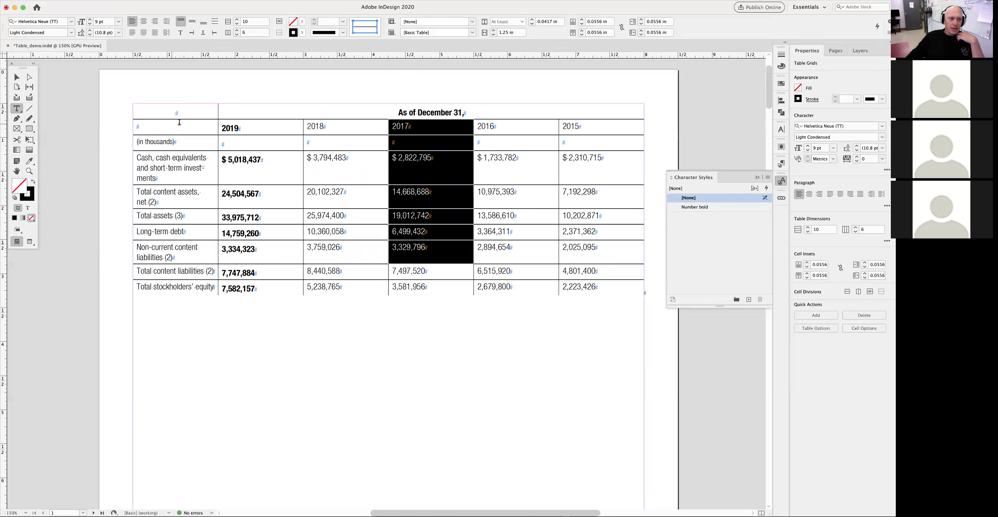
{"action": "left_click_drag", "start_coordinate": [239, 123], "coordinate": [594, 278]}
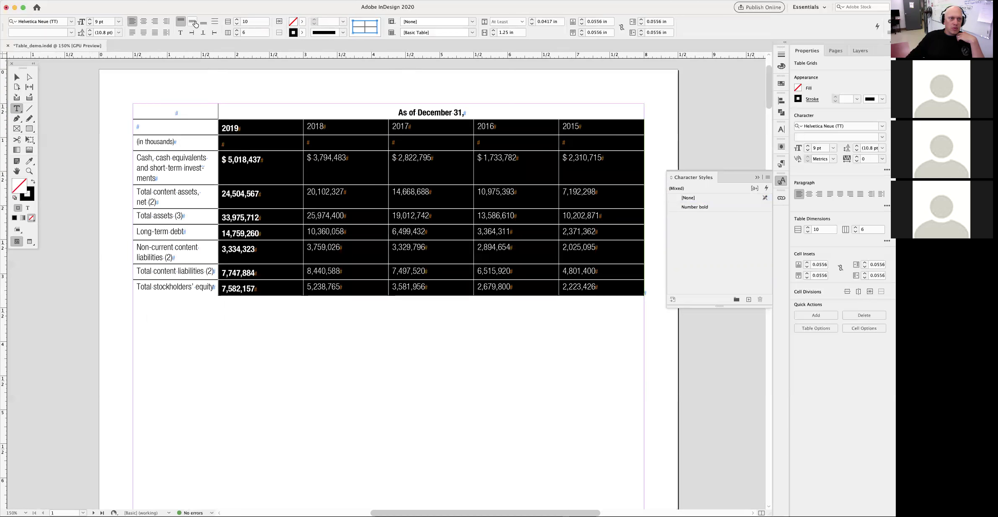
{"action": "left_click", "coordinate": [155, 21]}
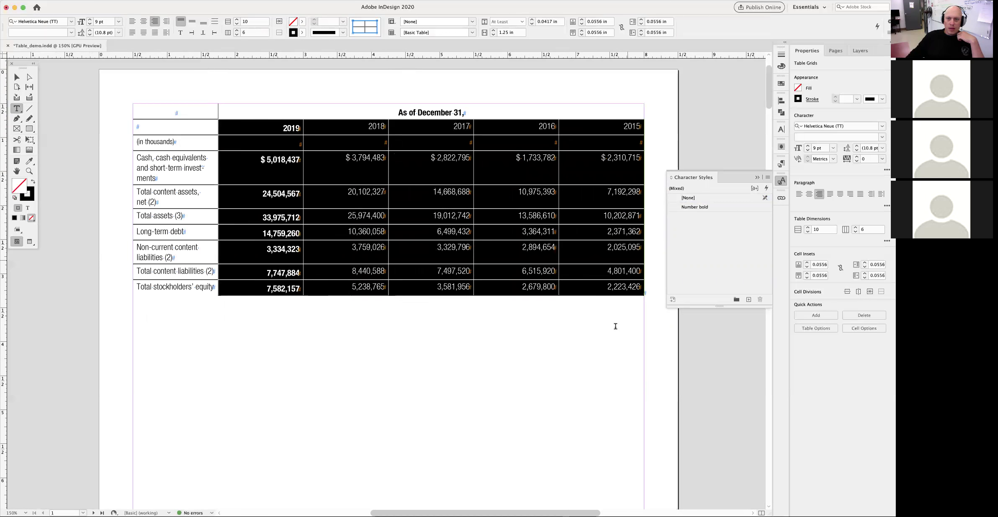
{"action": "left_click", "coordinate": [616, 374]}
{"action": "key", "text": "shift+Left"}
Clear the alignment override from the year and number cells by reapplying the "Table text" paragraph style
{"action": "left_click_drag", "start_coordinate": [277, 125], "coordinate": [591, 277]}
{"action": "left_click", "coordinate": [781, 164]}
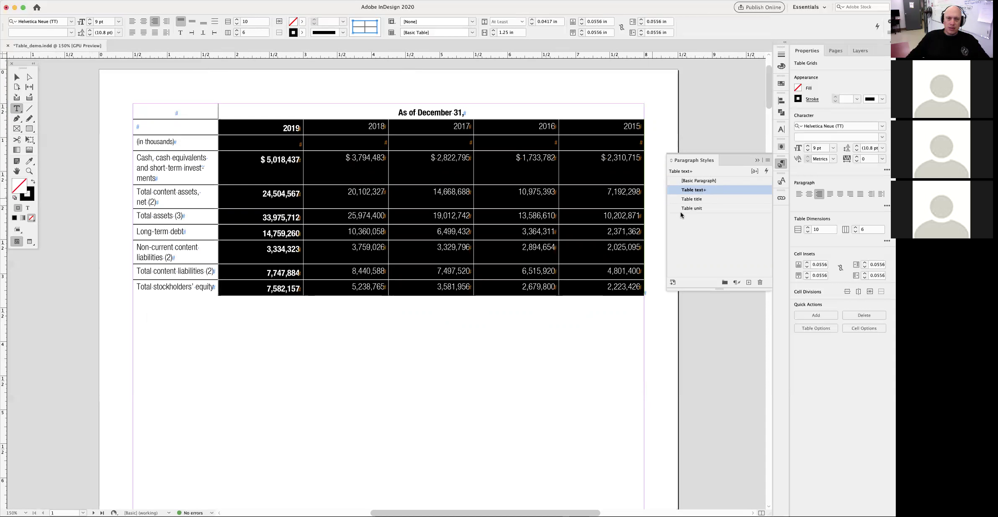
{"action": "left_click", "coordinate": [712, 190], "text": "alt"}
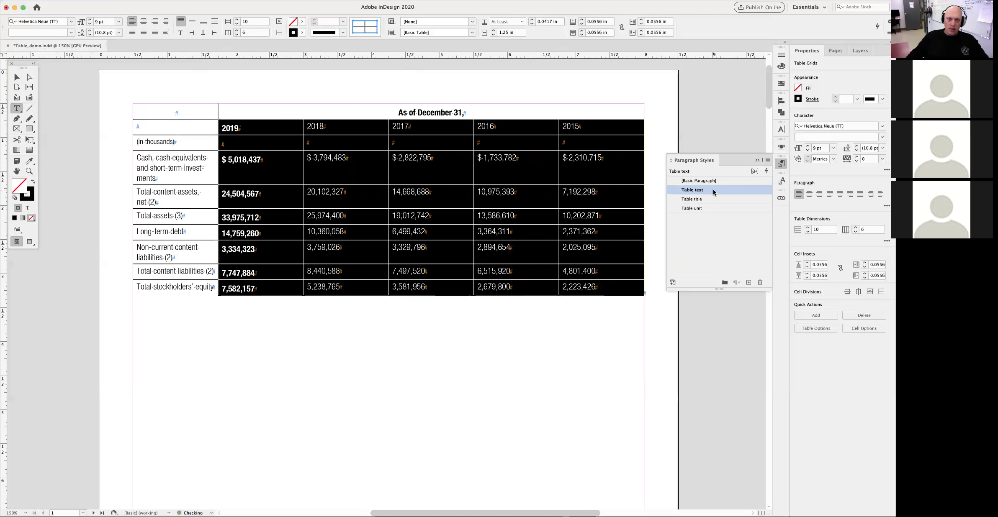
Deselect the table cells and save the document
{"action": "left_click", "coordinate": [705, 331]}
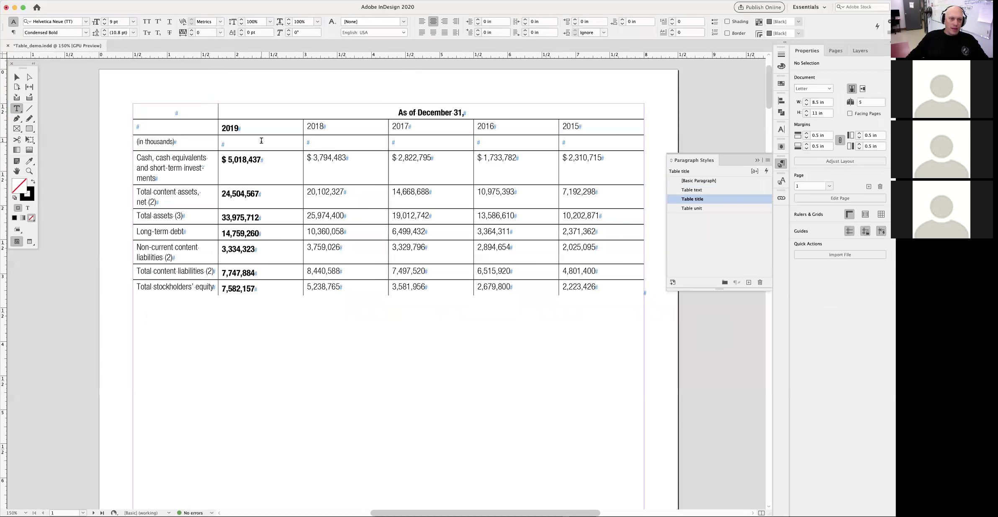
{"action": "left_click", "coordinate": [231, 128]}
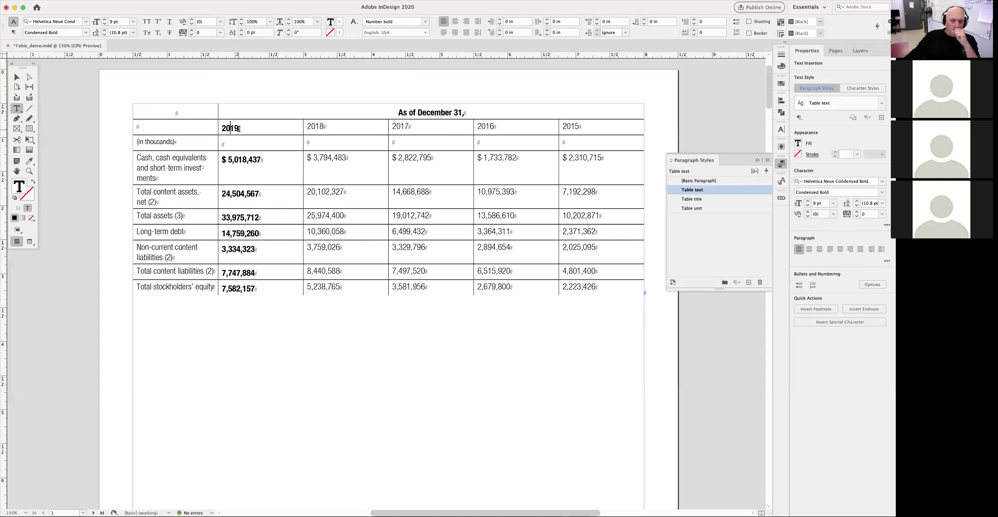
{"action": "key", "text": "super+s"}
{"action": "left_click_drag", "start_coordinate": [229, 128], "coordinate": [601, 287]}
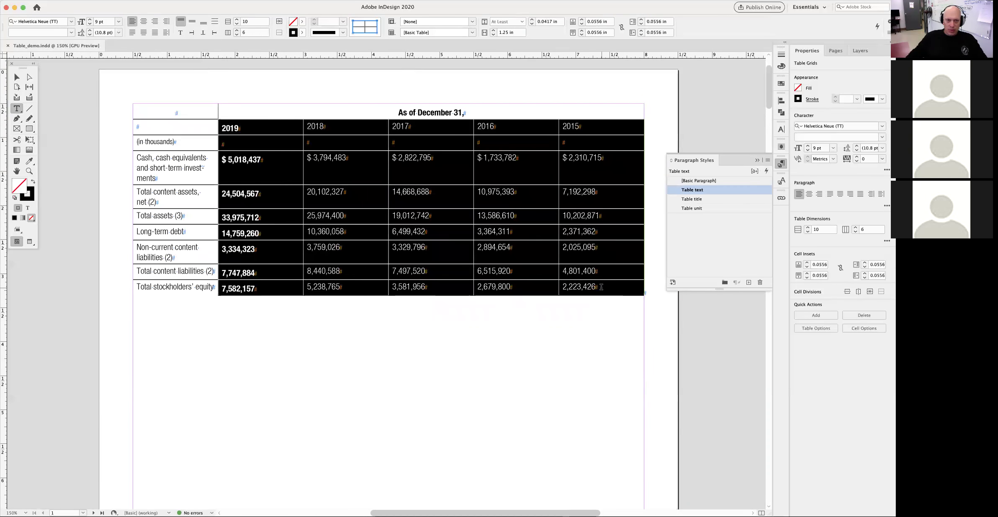
{"action": "left_click_drag", "start_coordinate": [181, 160], "coordinate": [602, 289]}
{"action": "left_click", "coordinate": [394, 169]}
{"action": "left_click_drag", "start_coordinate": [231, 127], "coordinate": [601, 289]}
{"action": "left_click", "coordinate": [669, 271]}
{"action": "left_click_drag", "start_coordinate": [594, 164], "coordinate": [601, 220]}
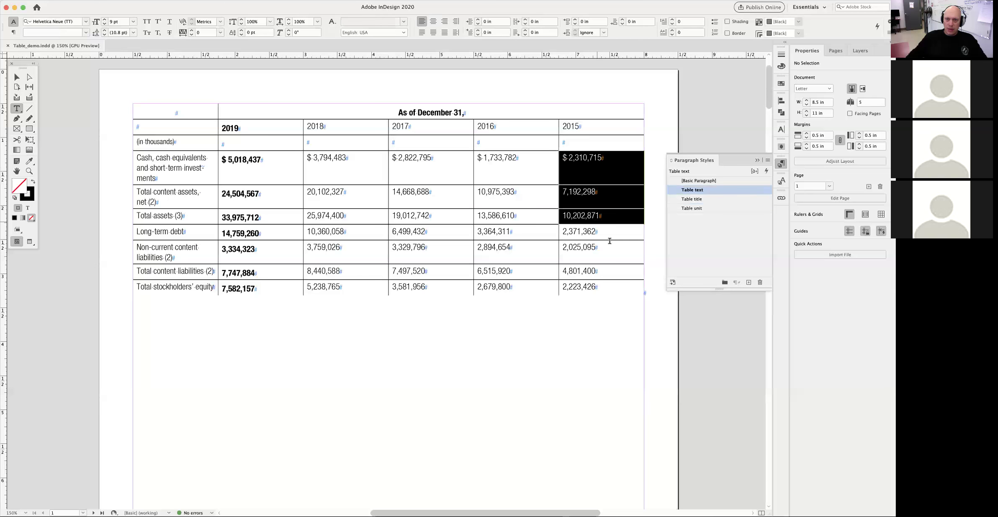
{"action": "left_click", "coordinate": [676, 356]}
Create a paragraph style named "Table numbers" based on "Table text"
{"action": "left_click_drag", "start_coordinate": [594, 185], "coordinate": [603, 218]}
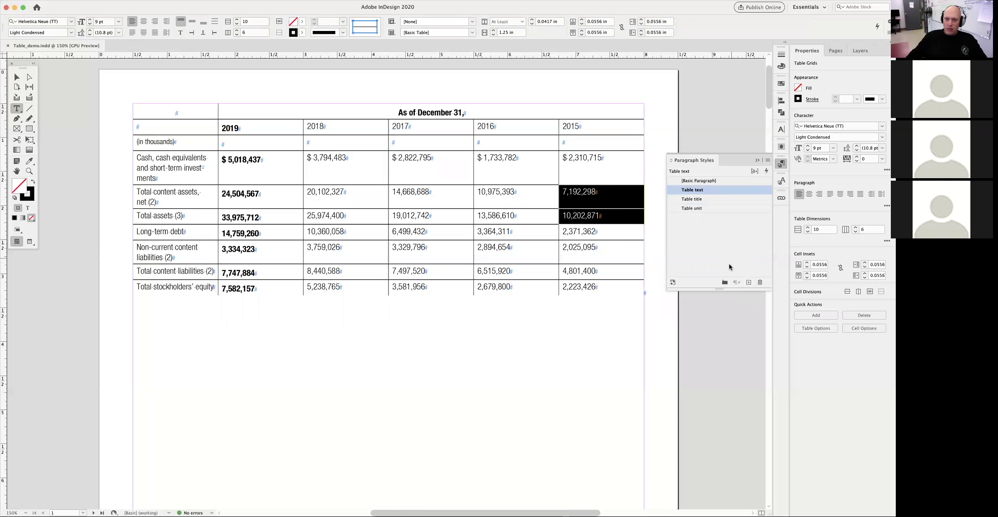
{"action": "left_click", "coordinate": [749, 283]}
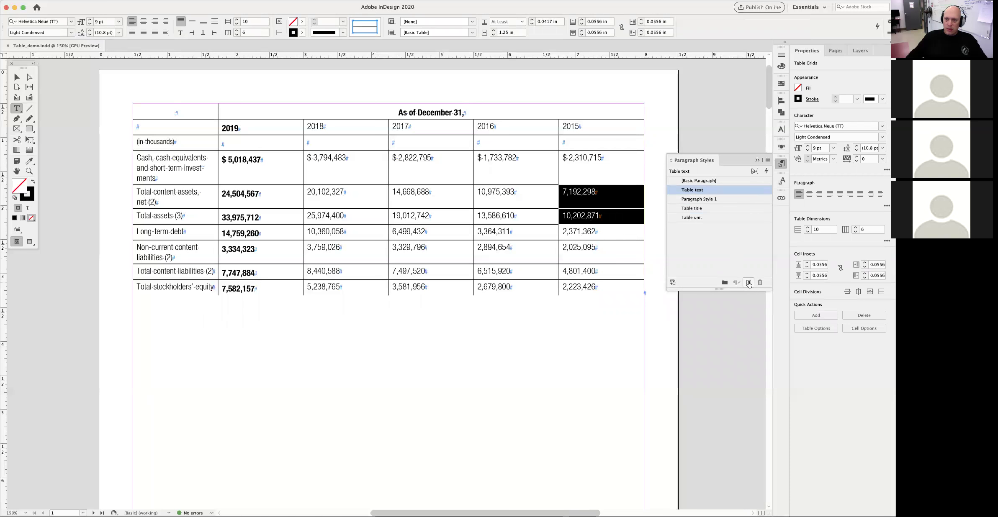
{"action": "left_click", "coordinate": [723, 200]}
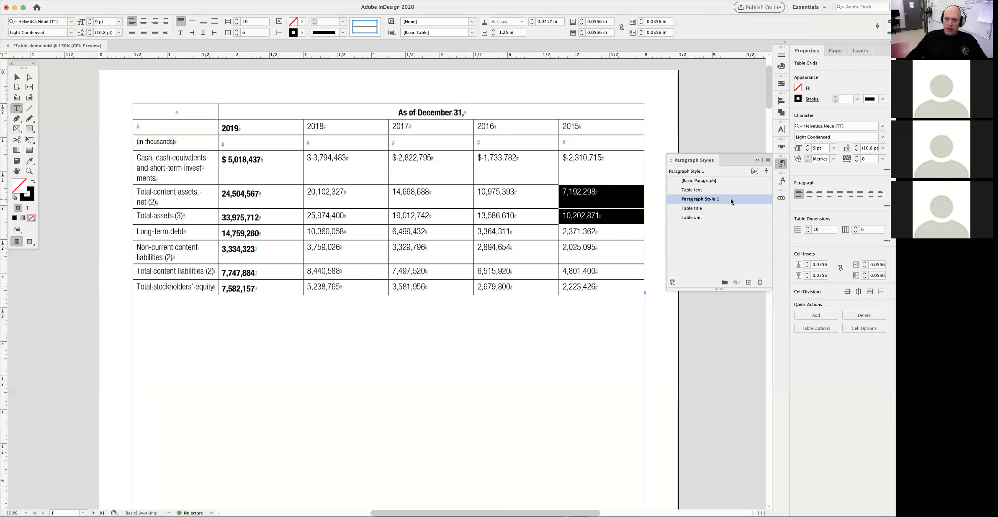
{"action": "double_click", "coordinate": [674, 199]}
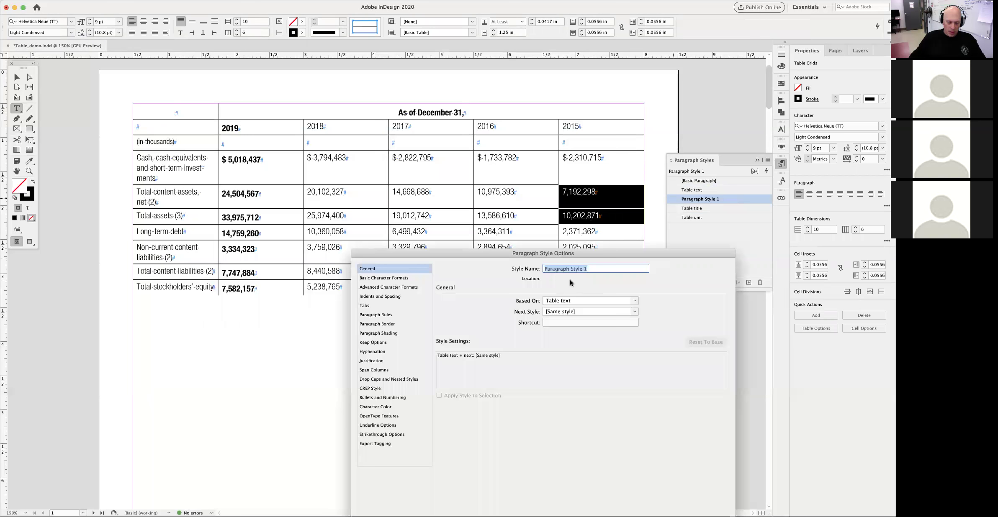
{"action": "type", "text": "Table"}
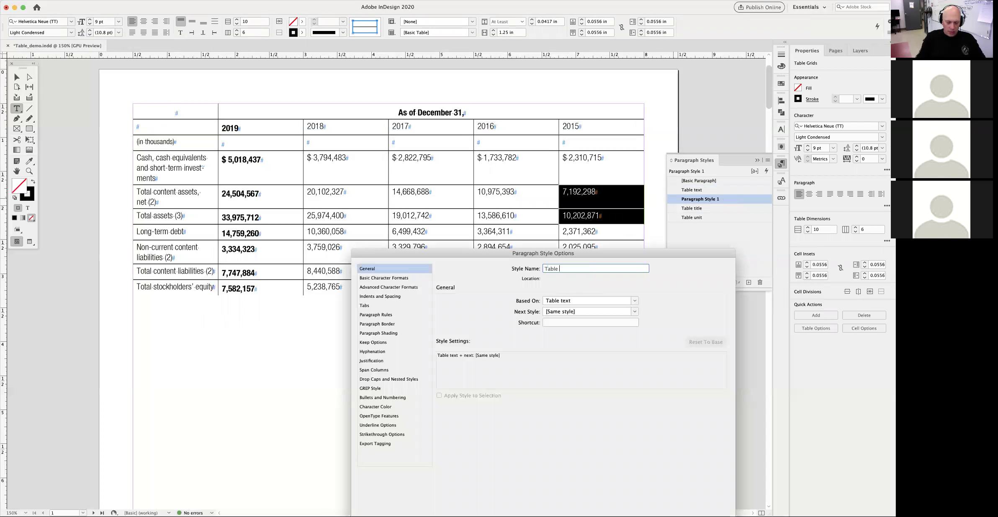
{"action": "type", "text": " numbers"}
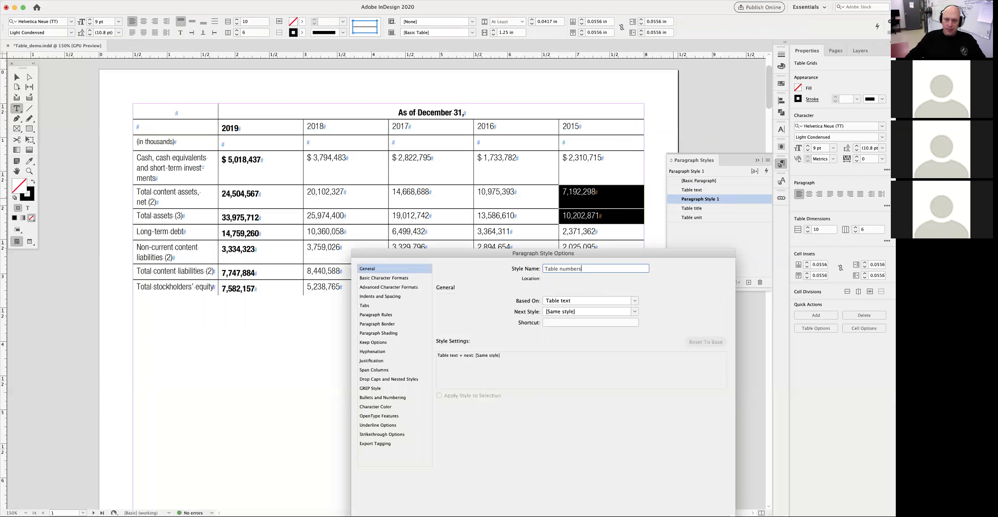
{"action": "left_click_drag", "start_coordinate": [486, 254], "coordinate": [380, 237]}
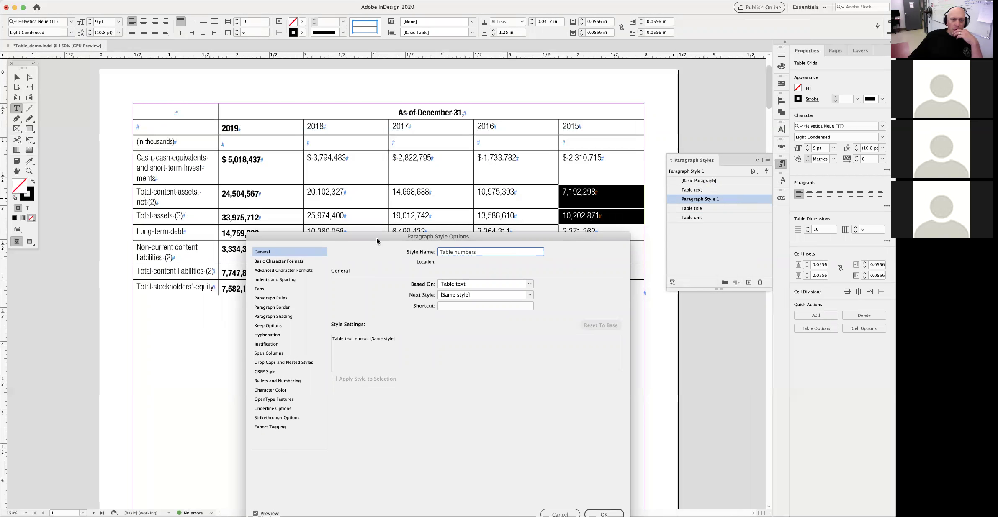
{"action": "left_click", "coordinate": [603, 513]}
Apply the "Table numbers" paragraph style to all number cells in the 2019 to 2015 columns and deselect them
{"action": "left_click", "coordinate": [227, 159]}
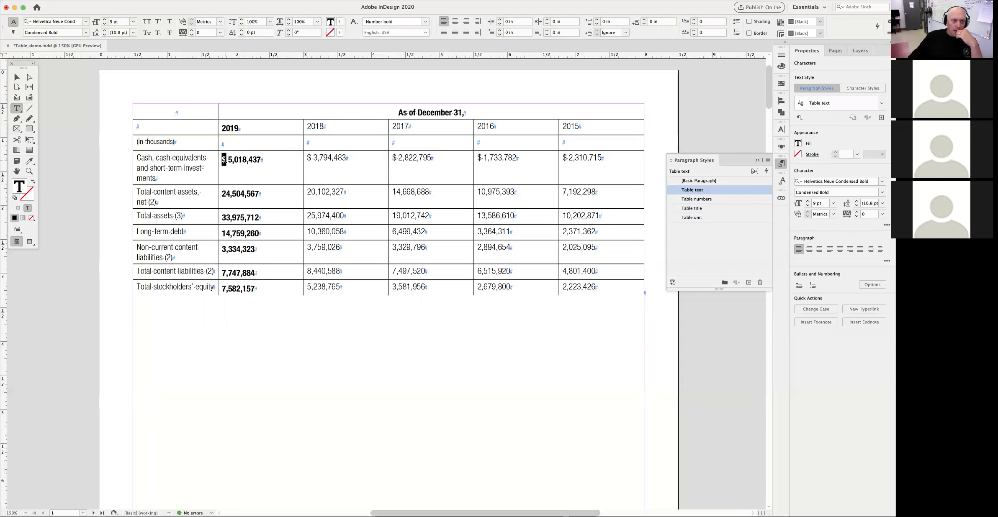
{"action": "left_click", "coordinate": [226, 160]}
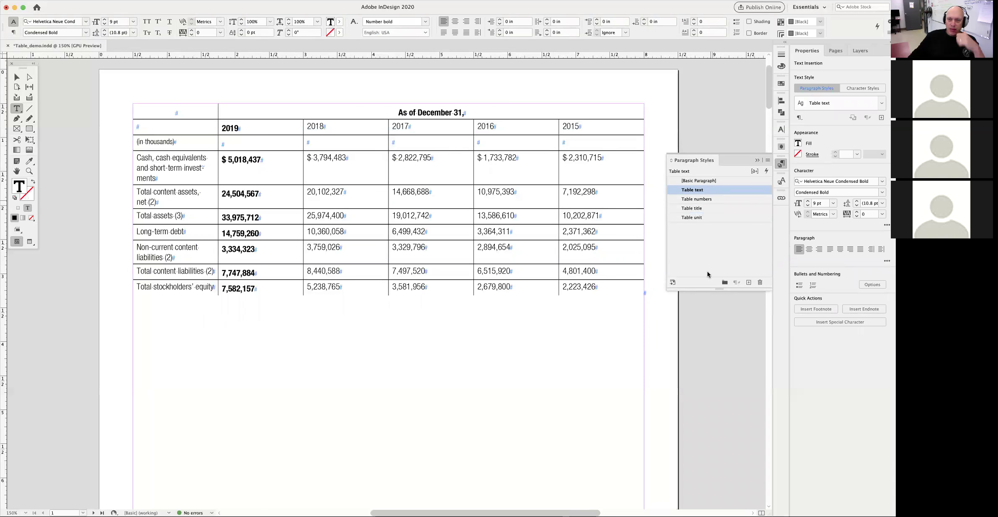
{"action": "left_click_drag", "start_coordinate": [232, 156], "coordinate": [585, 283]}
{"action": "left_click", "coordinate": [717, 199]}
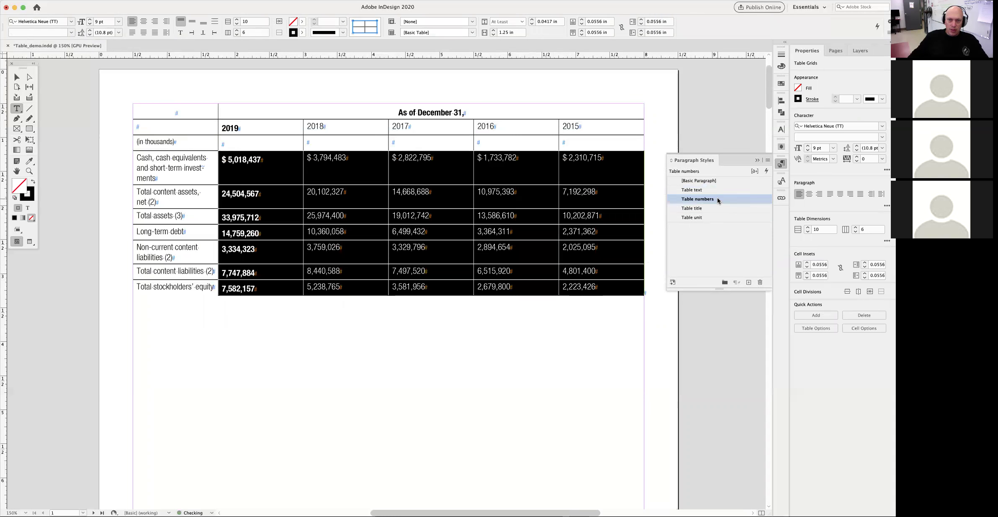
{"action": "left_click", "coordinate": [711, 347]}
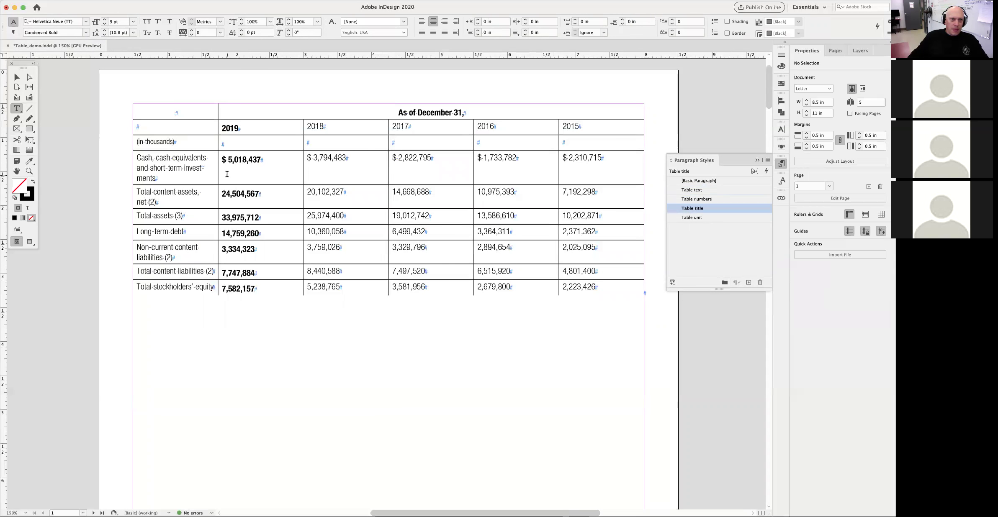
Try to replace the space after the dollar sign in the 2019 cash cell with a tab
{"action": "left_click", "coordinate": [250, 160]}
{"action": "double_click", "coordinate": [250, 159]}
{"action": "left_click", "coordinate": [232, 163]}
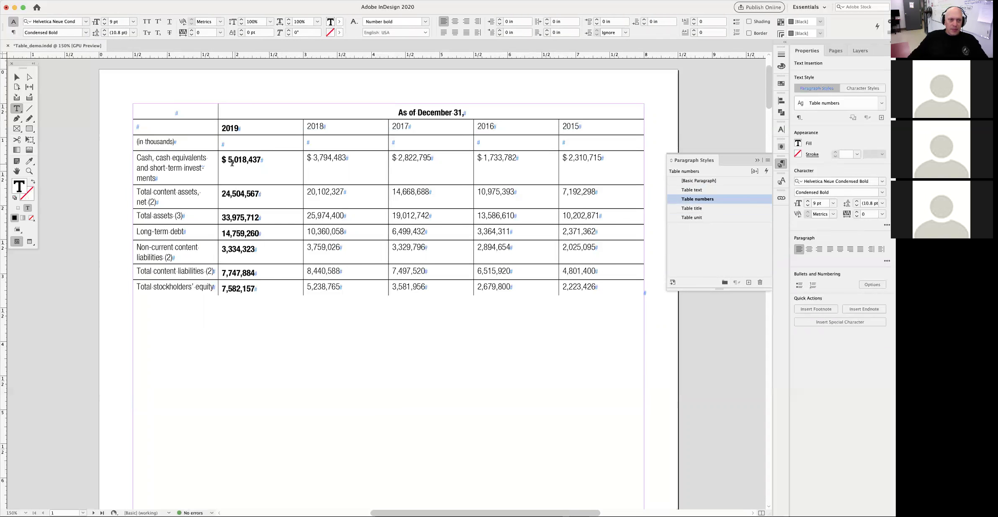
{"action": "left_click", "coordinate": [227, 160]}
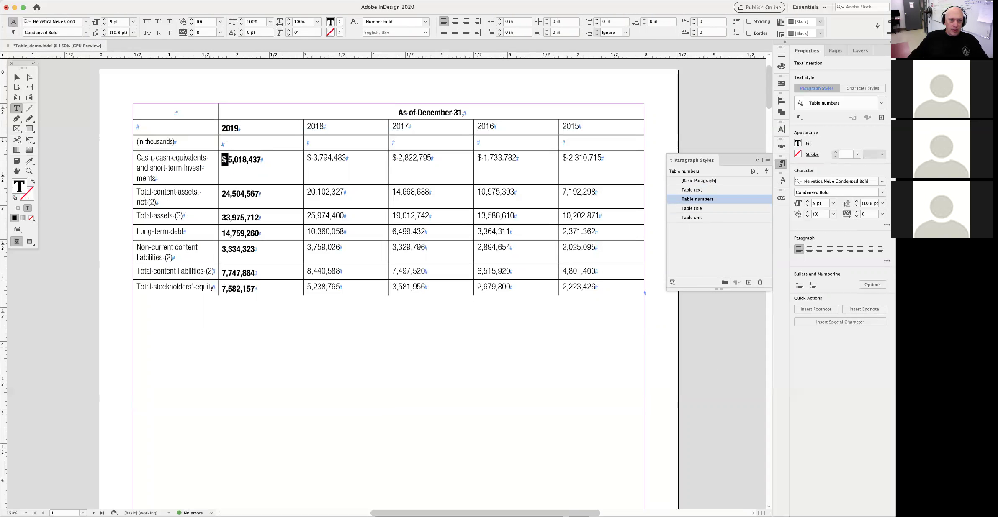
{"action": "left_click_drag", "start_coordinate": [227, 159], "coordinate": [253, 160]}
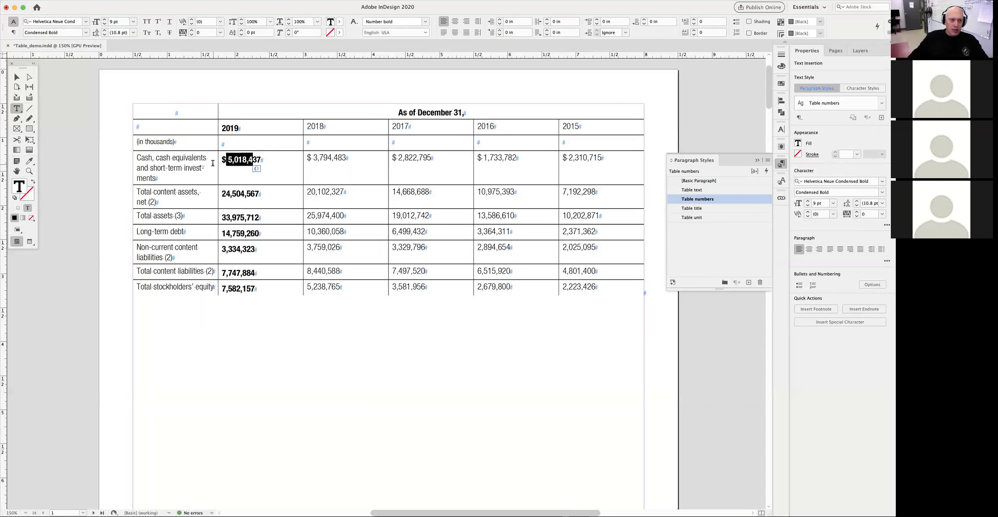
{"action": "key", "text": "super+shift+a"}
{"action": "scroll", "coordinate": [223, 150], "scroll_direction": "up", "scroll_amount": 3}
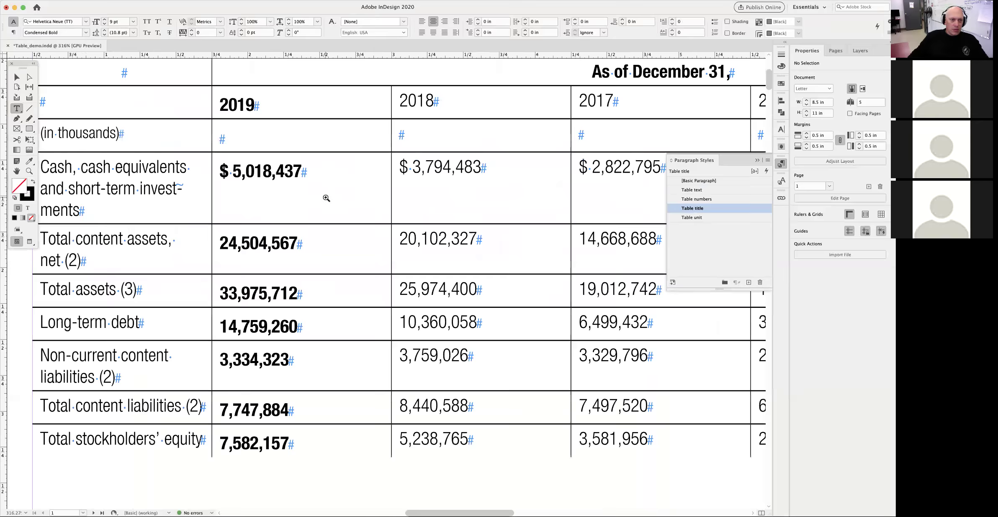
{"action": "left_click", "coordinate": [230, 173]}
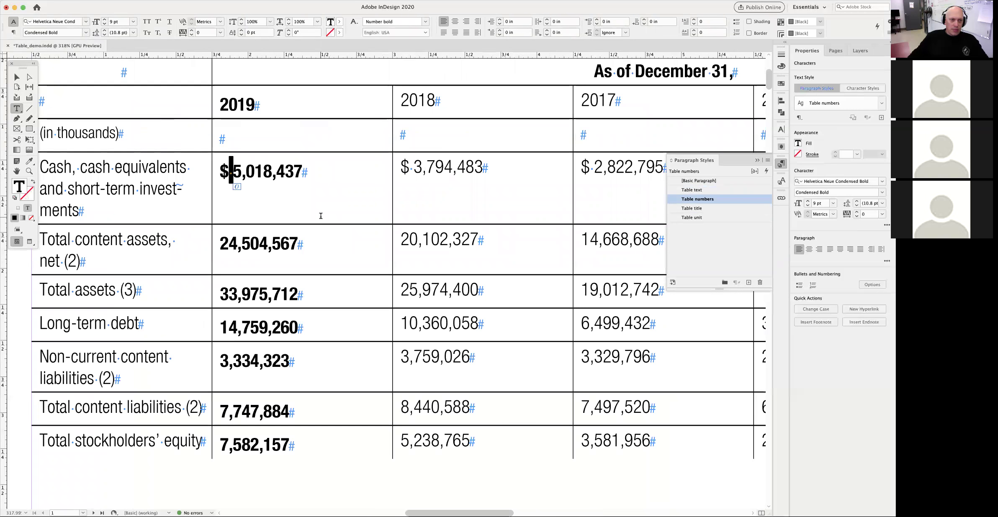
{"action": "key", "text": "Tab"}
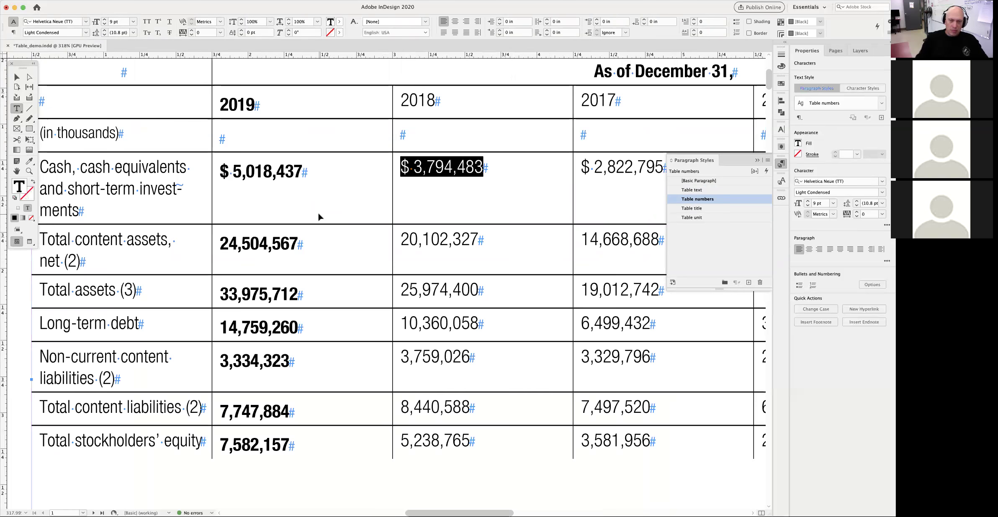
Collapse the Paragraph Styles panel and step through the table's cells one at a time
{"action": "key", "text": "super+minus"}
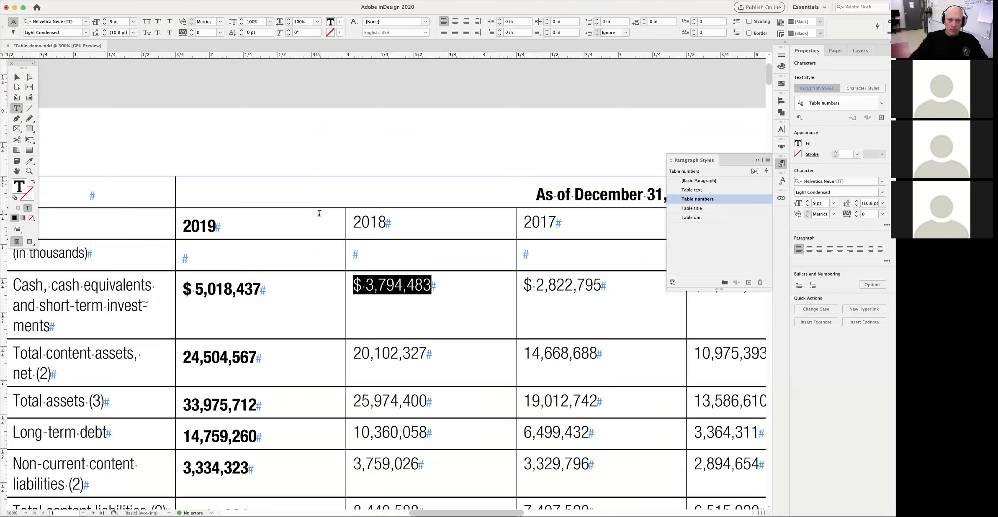
{"action": "left_click", "coordinate": [756, 162]}
{"action": "key", "text": "Tab"}
{"action": "key", "text": "Tab"}
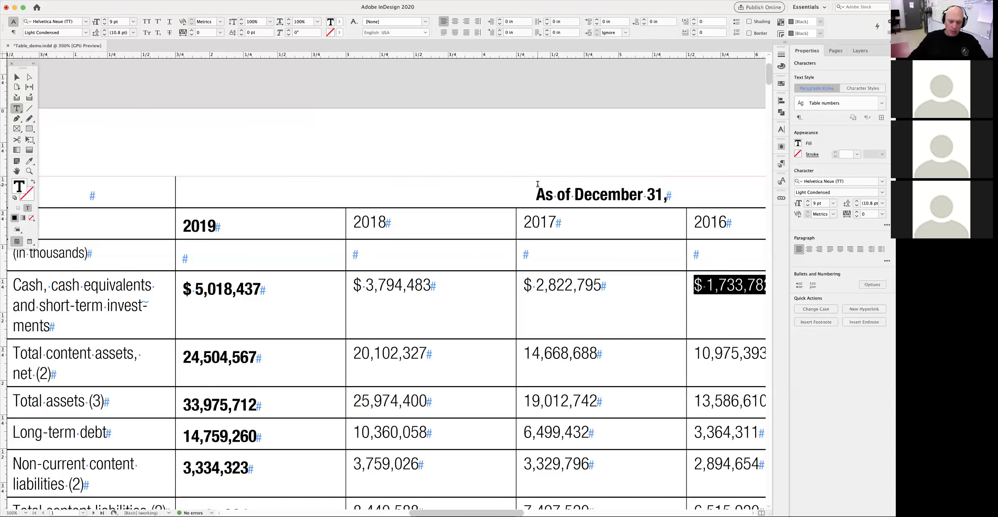
{"action": "key", "text": "super+minus"}
{"action": "key", "text": "Tab"}
{"action": "key", "text": "Tab"}
{"action": "key", "text": "Tab"}
{"action": "key", "text": "Tab"}
{"action": "key", "text": "Tab"}
{"action": "key", "text": "Tab"}
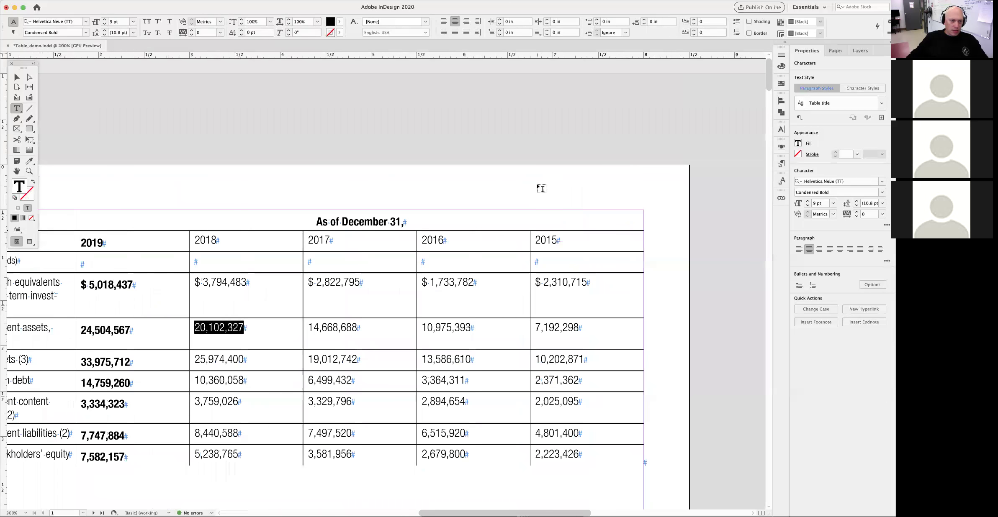
Replace the space after the dollar sign in the 2019 cash cell with a tab character and copy that tab
{"action": "left_click", "coordinate": [110, 285]}
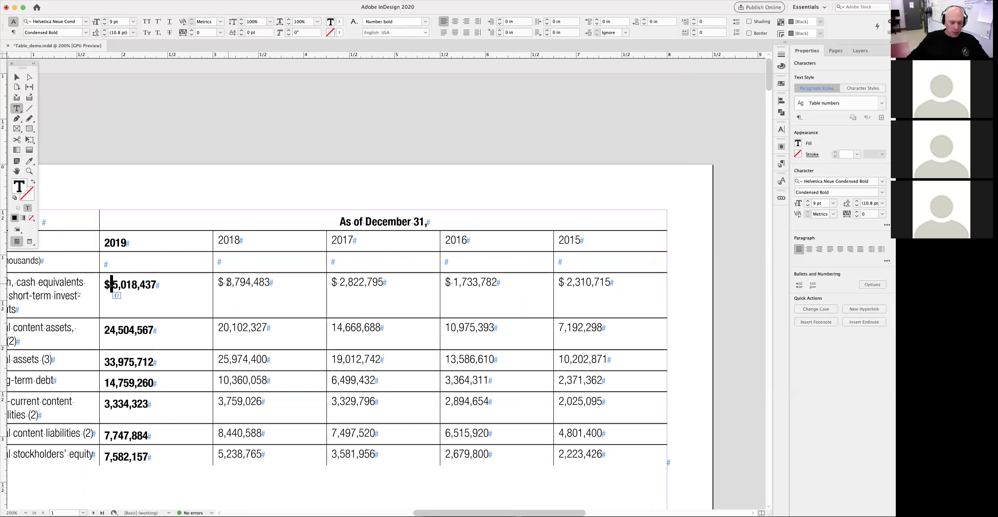
{"action": "key", "text": "alt+Tab"}
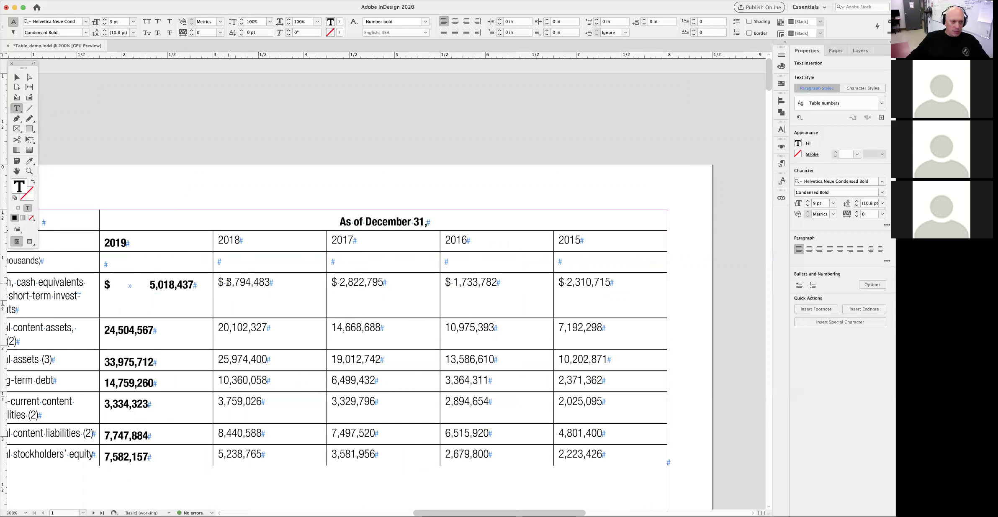
{"action": "double_click", "coordinate": [132, 287]}
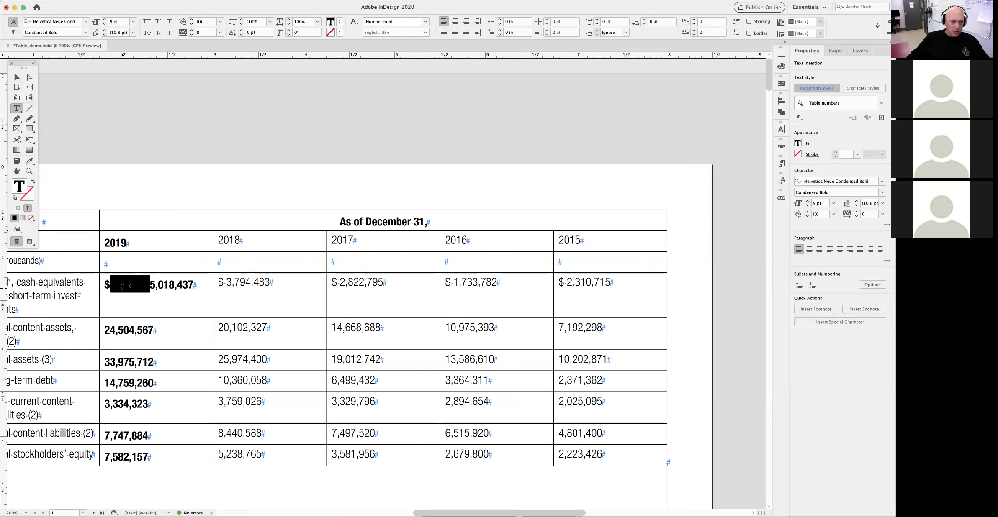
{"action": "left_click", "coordinate": [182, 151]}
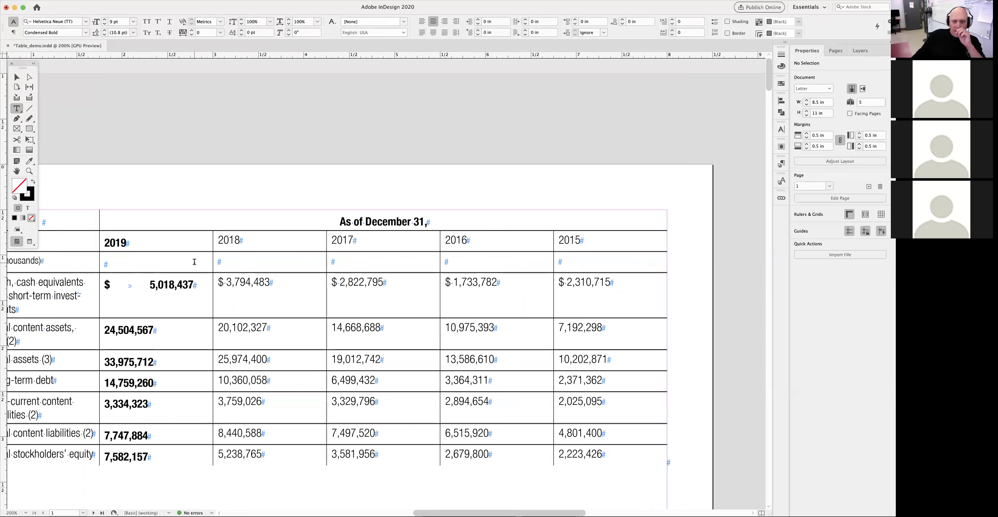
Paste the tab over the space after the dollar sign in the 2018, 2017, 2016 and 2015 cash cells
{"action": "left_click_drag", "start_coordinate": [222, 281], "coordinate": [225, 282]}
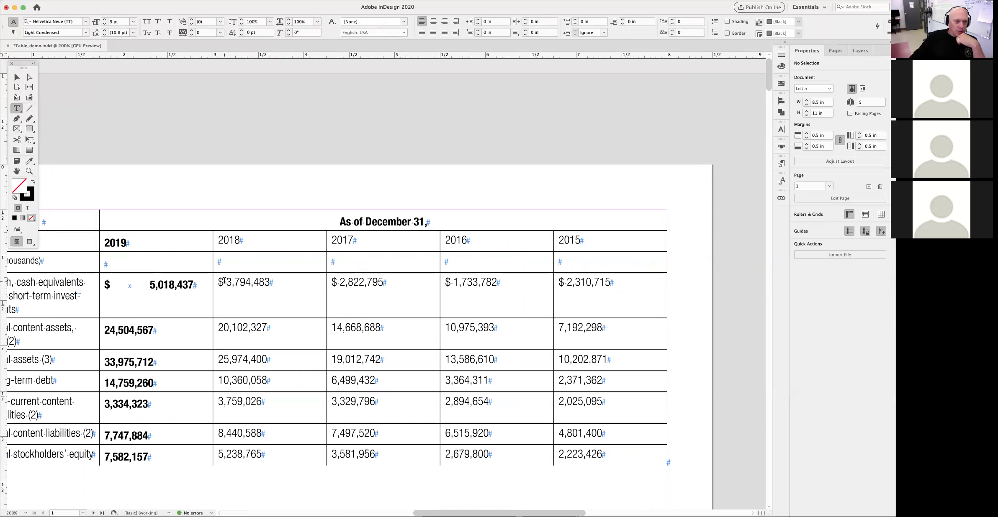
{"action": "key", "text": "super+v"}
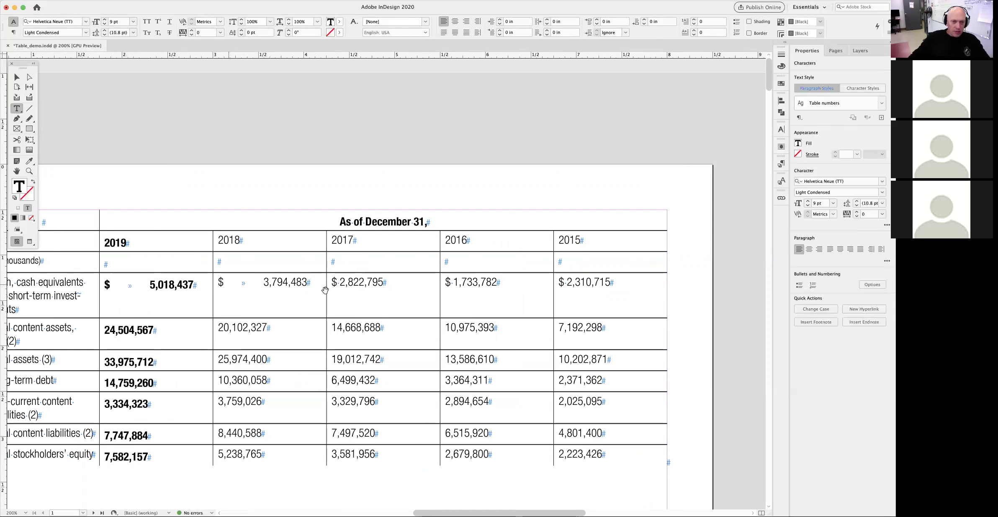
{"action": "left_click_drag", "start_coordinate": [335, 282], "coordinate": [338, 283]}
{"action": "key", "text": "super+v"}
{"action": "left_click_drag", "start_coordinate": [451, 282], "coordinate": [453, 283]}
{"action": "key", "text": "super+v"}
{"action": "key", "text": "super+v"}
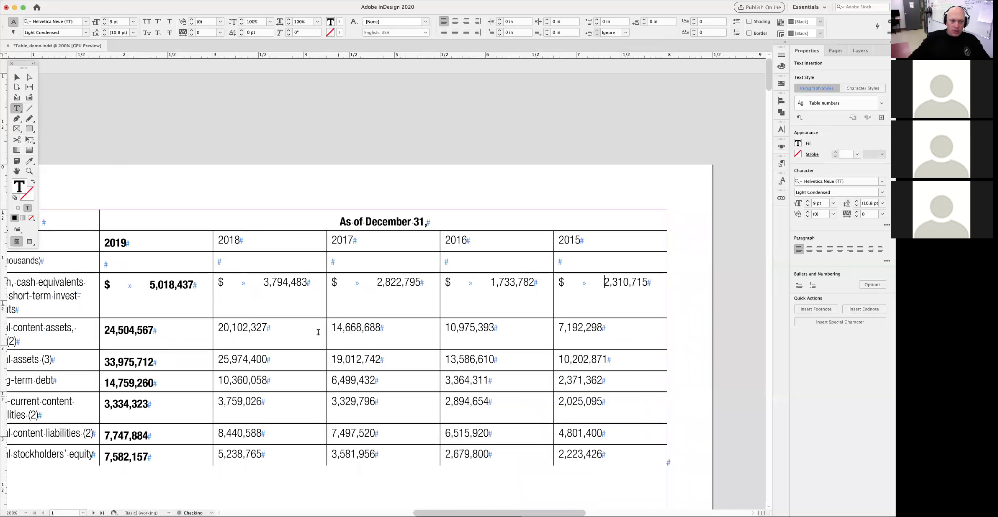
Enclose the 2019 total content assets number in parentheses, as (24,504,567)
{"action": "left_click", "coordinate": [103, 330]}
{"action": "key", "text": "Escape"}
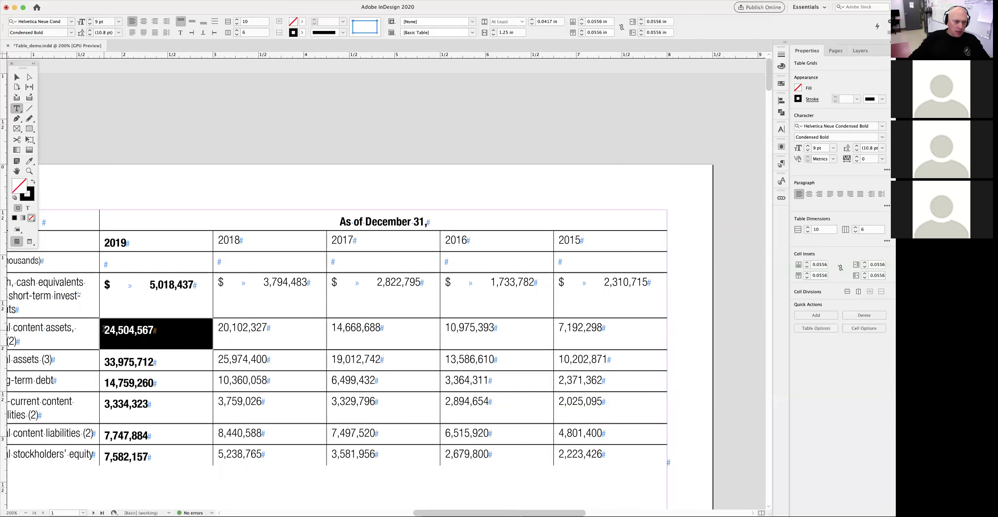
{"action": "left_click", "coordinate": [120, 358]}
{"action": "type", "text": "("}
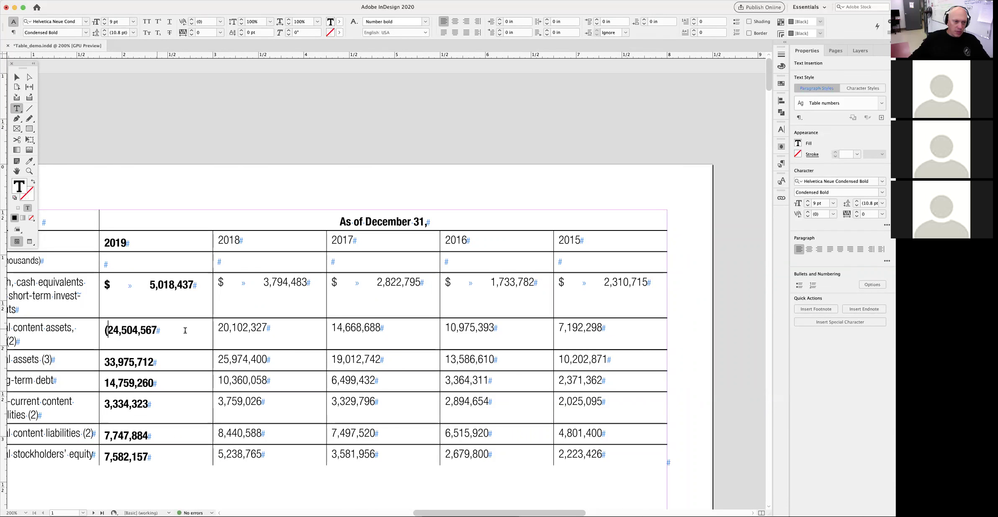
{"action": "left_click", "coordinate": [156, 331]}
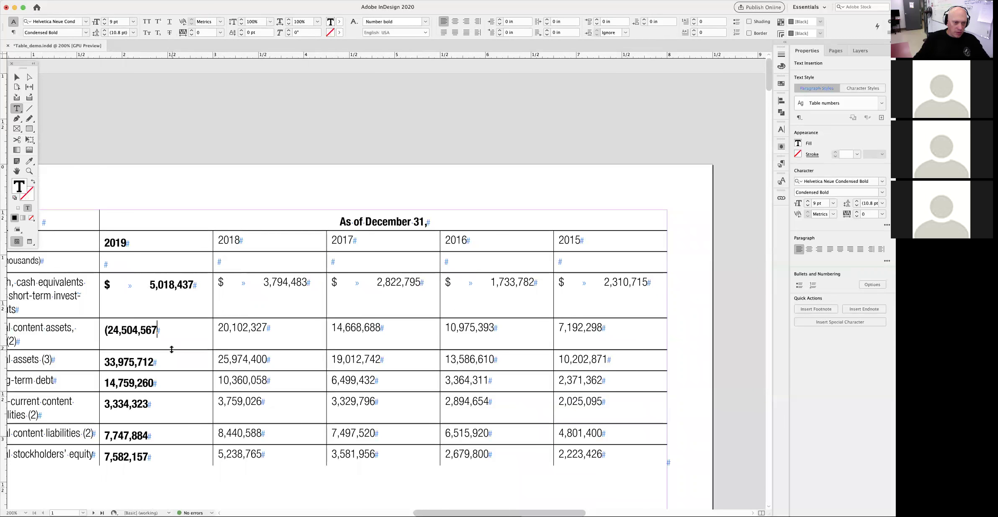
{"action": "type", "text": ")"}
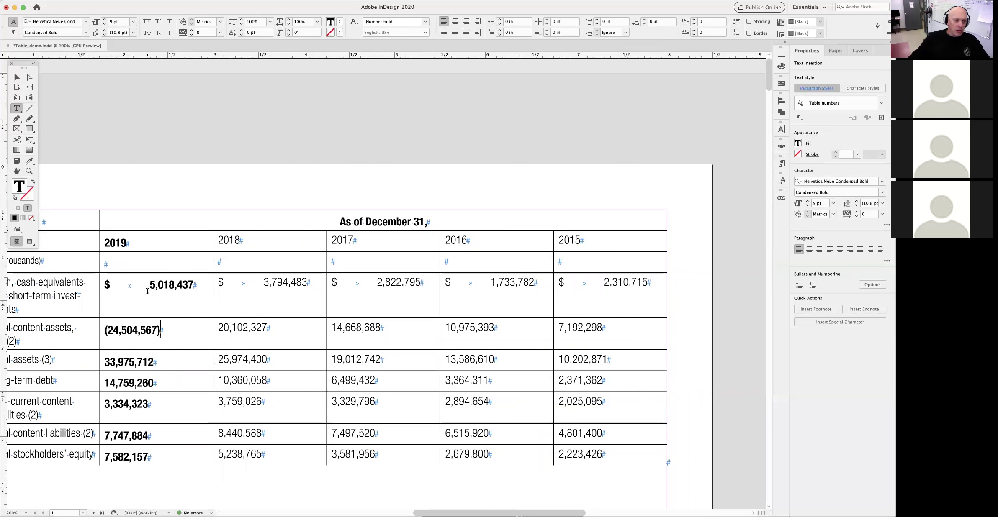
Enclose the 2018 total content assets number in parentheses, as (20,102,327)
{"action": "left_click_drag", "start_coordinate": [134, 331], "coordinate": [138, 361]}
{"action": "left_click", "coordinate": [195, 330]}
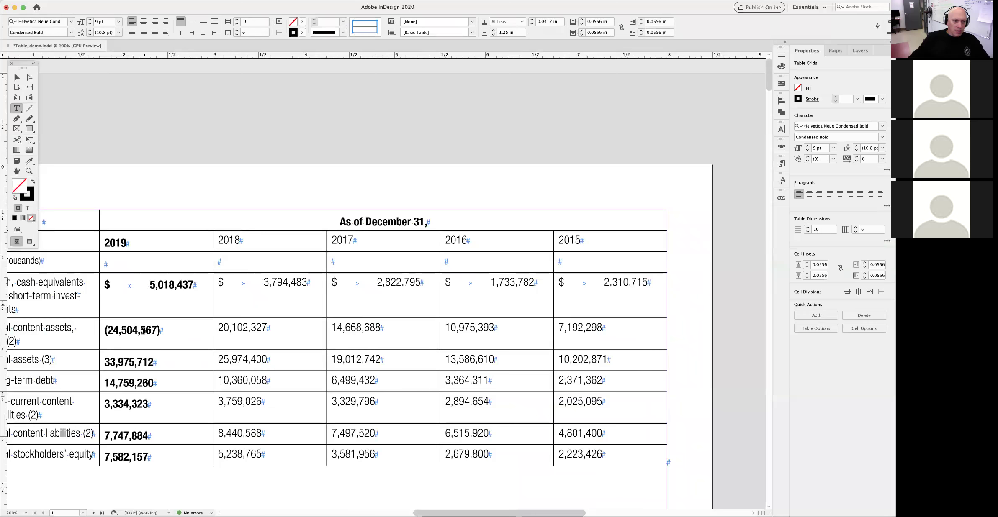
{"action": "left_click", "coordinate": [219, 327]}
{"action": "type", "text": "("}
{"action": "left_click", "coordinate": [268, 327]}
{"action": "type", "text": ")"}
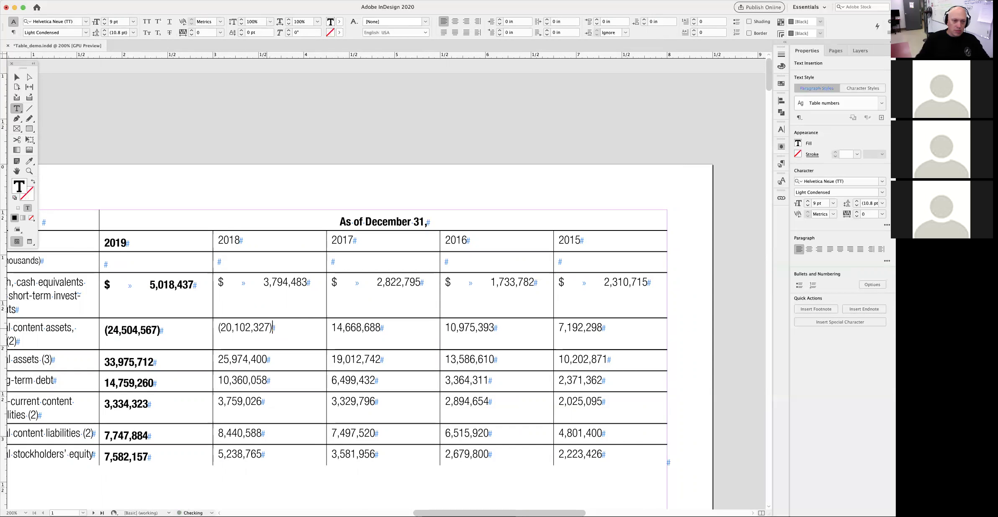
Save the document and place the text cursor in the 2019 cash, cash equivalents number
{"action": "key", "text": "super+shift+a"}
{"action": "key", "text": "super+minus"}
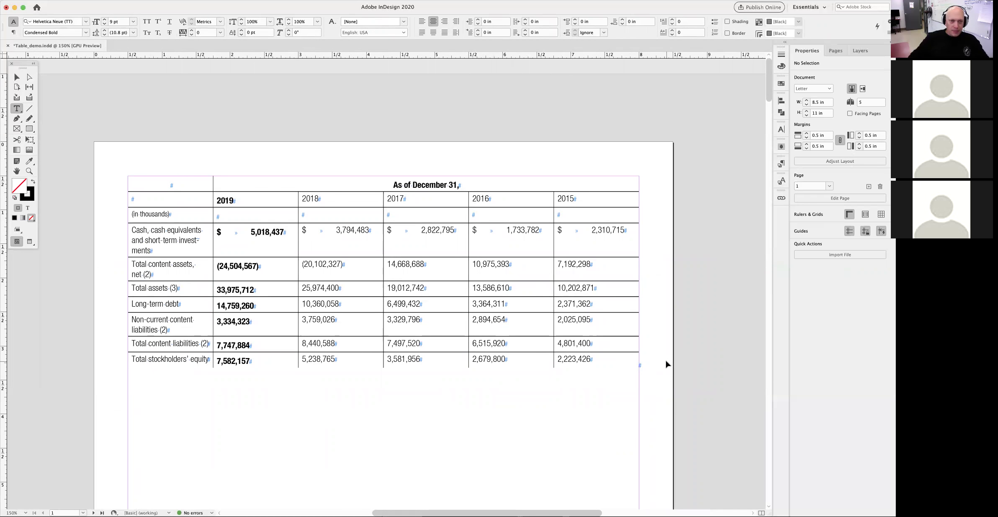
{"action": "key", "text": "super+s"}
{"action": "left_click", "coordinate": [270, 232]}
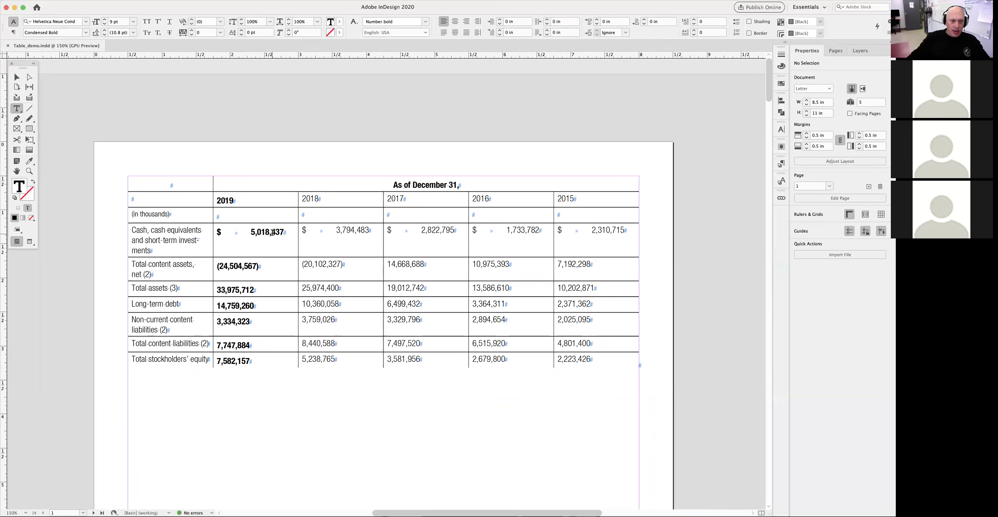
{"action": "double_click", "coordinate": [243, 266]}
{"action": "key", "text": "super+alt+q"}
{"action": "left_click", "coordinate": [277, 237]}
{"action": "key", "text": "End"}
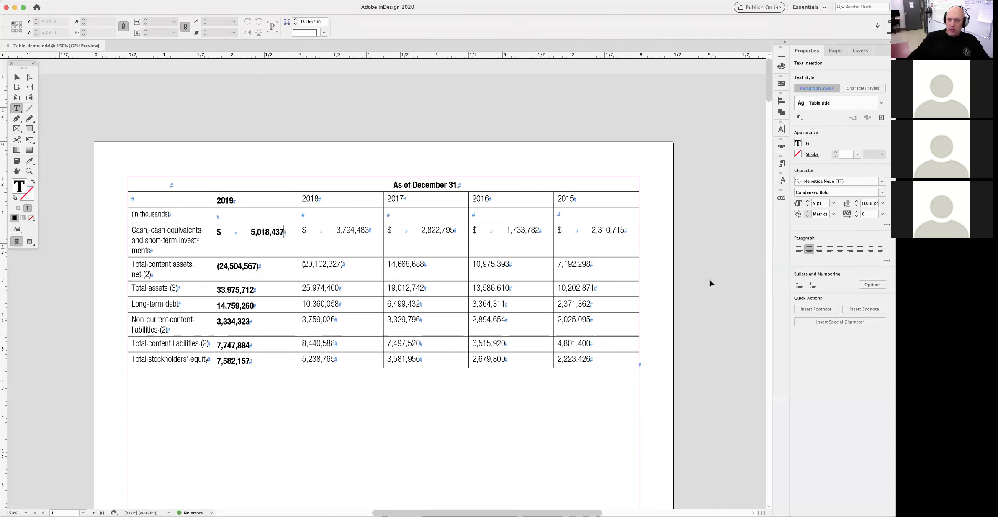
{"action": "left_click", "coordinate": [709, 280]}
Change the "Table numbers" paragraph style's alignment to Right
{"action": "left_click", "coordinate": [781, 164]}
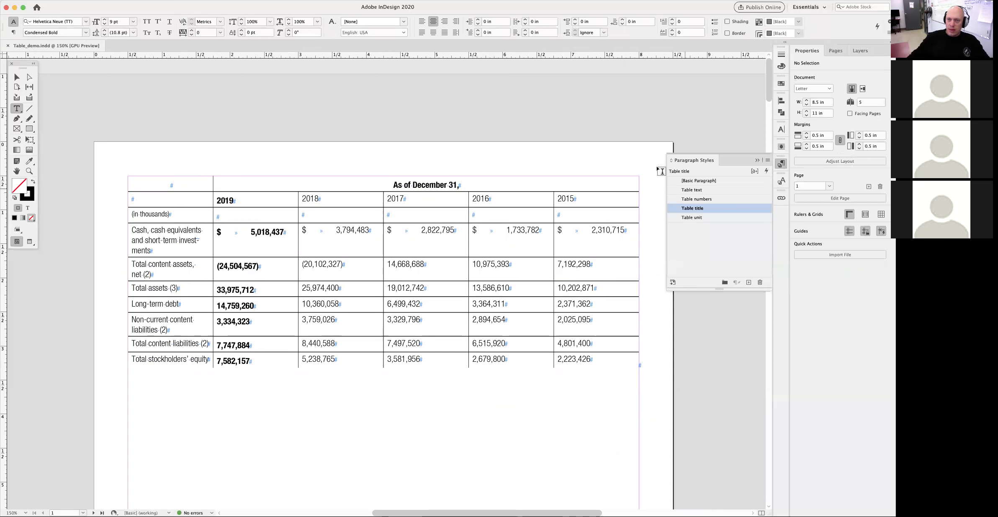
{"action": "left_click", "coordinate": [718, 200]}
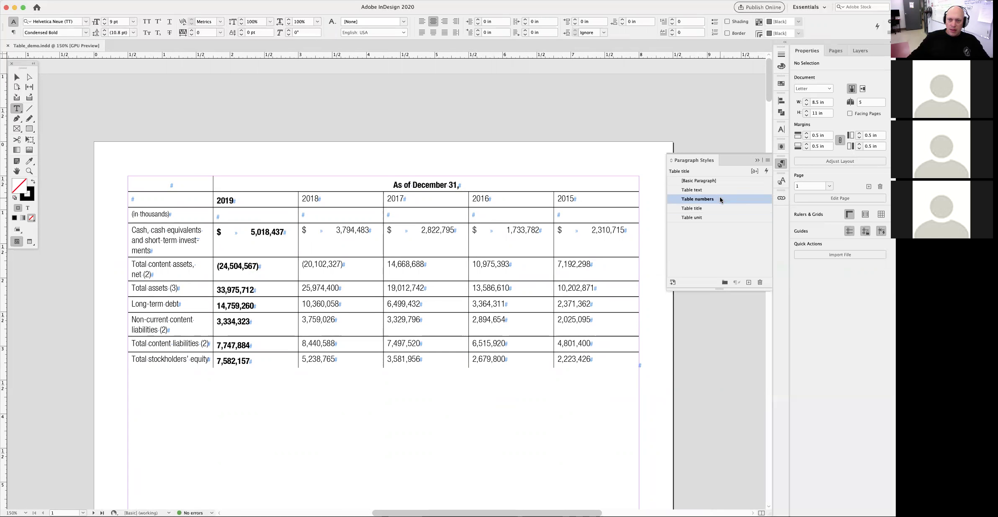
{"action": "left_click", "coordinate": [732, 199]}
{"action": "left_click", "coordinate": [733, 241]}
{"action": "double_click", "coordinate": [728, 198]}
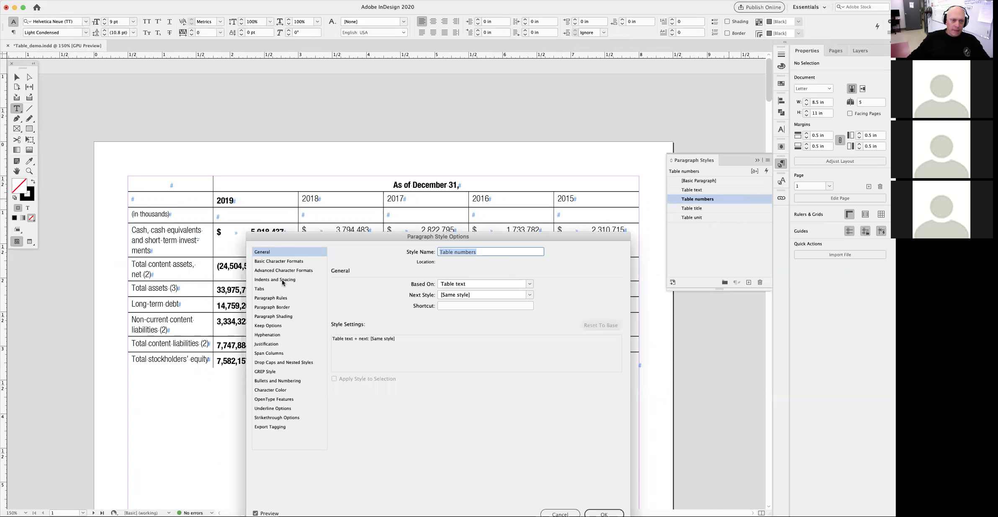
{"action": "left_click", "coordinate": [283, 280]}
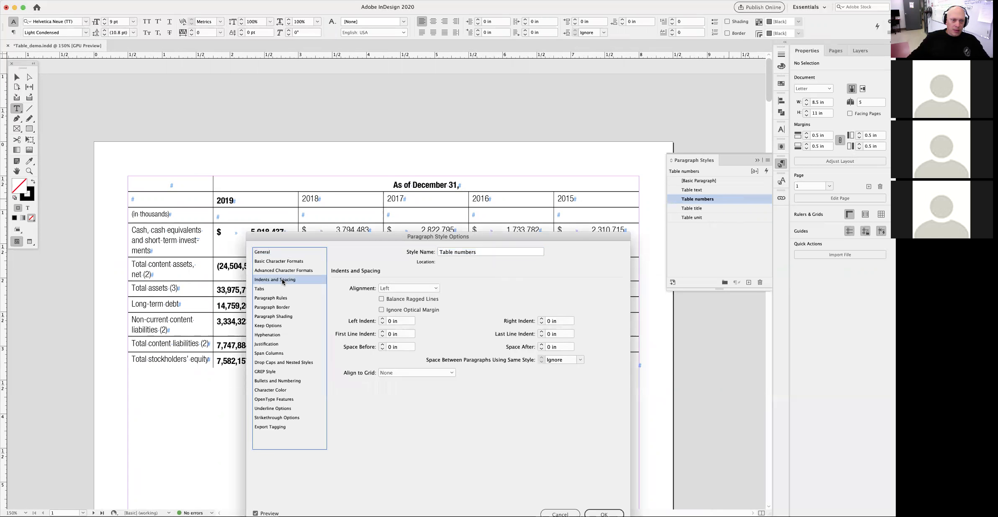
{"action": "left_click", "coordinate": [418, 288]}
{"action": "left_click", "coordinate": [414, 314]}
{"action": "left_click_drag", "start_coordinate": [394, 238], "coordinate": [467, 153]}
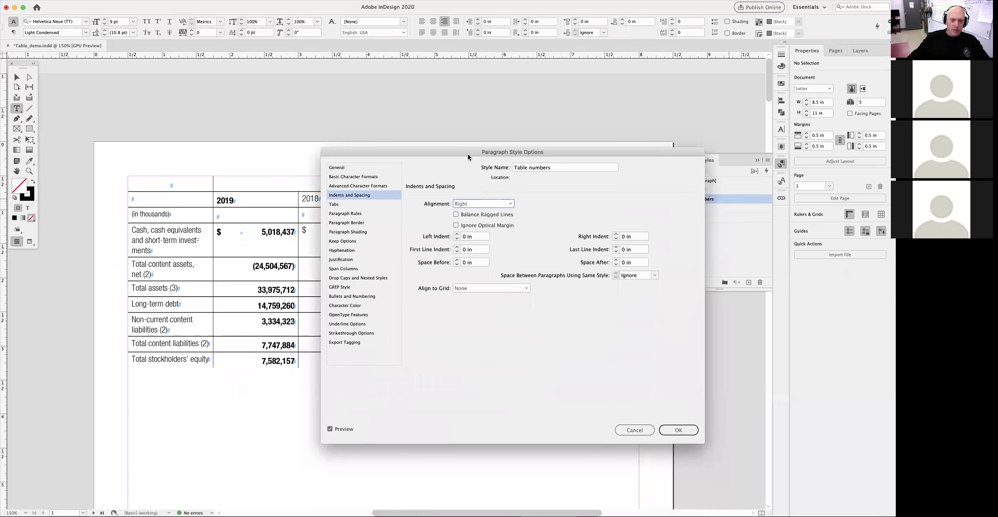
{"action": "left_click", "coordinate": [672, 430]}
{"action": "scroll", "coordinate": [239, 218], "scroll_direction": "up", "scroll_amount": 1}
{"action": "scroll", "coordinate": [254, 230], "scroll_direction": "up", "scroll_amount": 6}
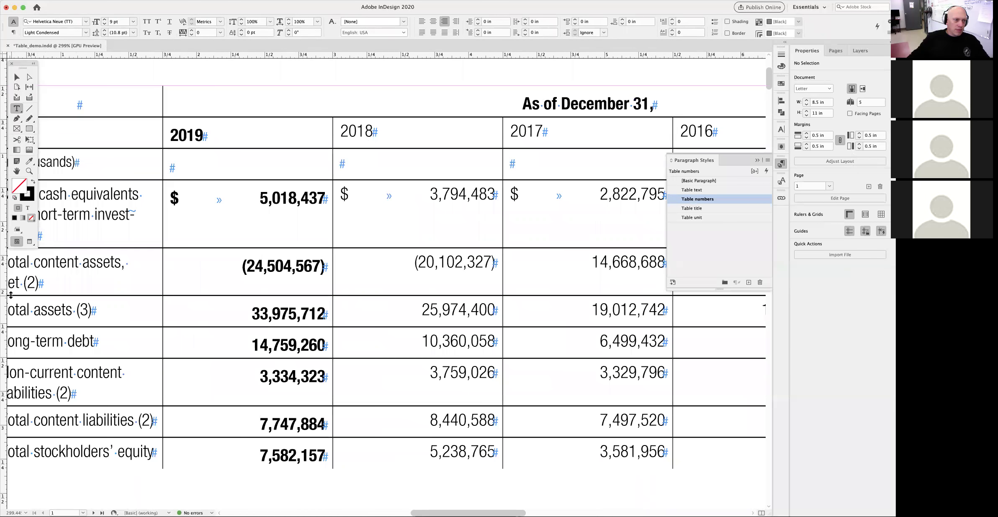
Place a vertical ruler guide at about 2.75 in through the 2019 column's digits and save the document
{"action": "left_click_drag", "start_coordinate": [4, 298], "coordinate": [298, 204]}
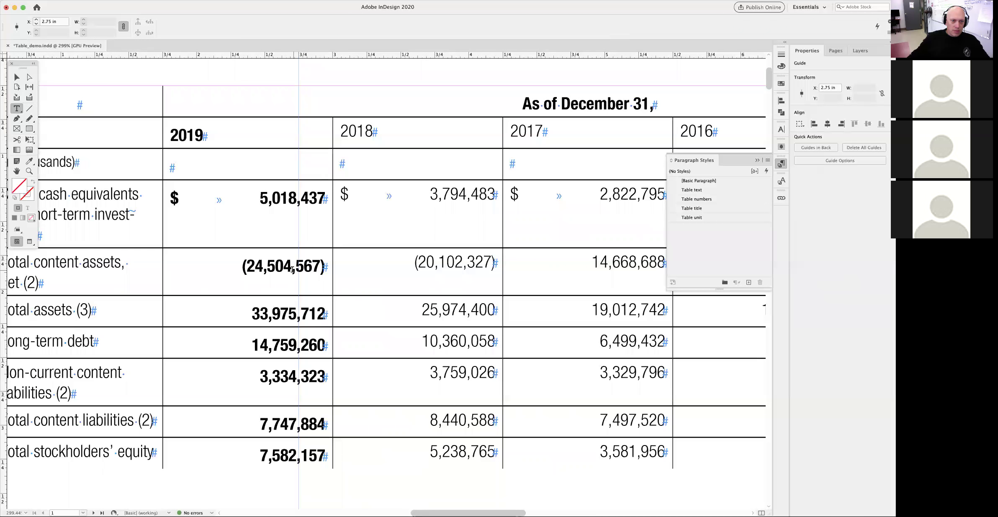
{"action": "left_click_drag", "start_coordinate": [307, 271], "coordinate": [293, 271]}
{"action": "key", "text": "Escape"}
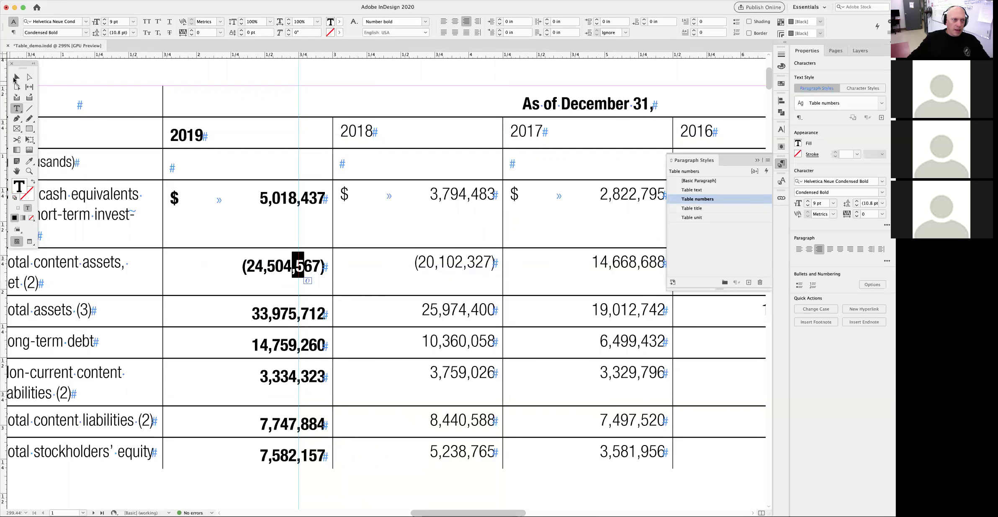
{"action": "left_click", "coordinate": [107, 73]}
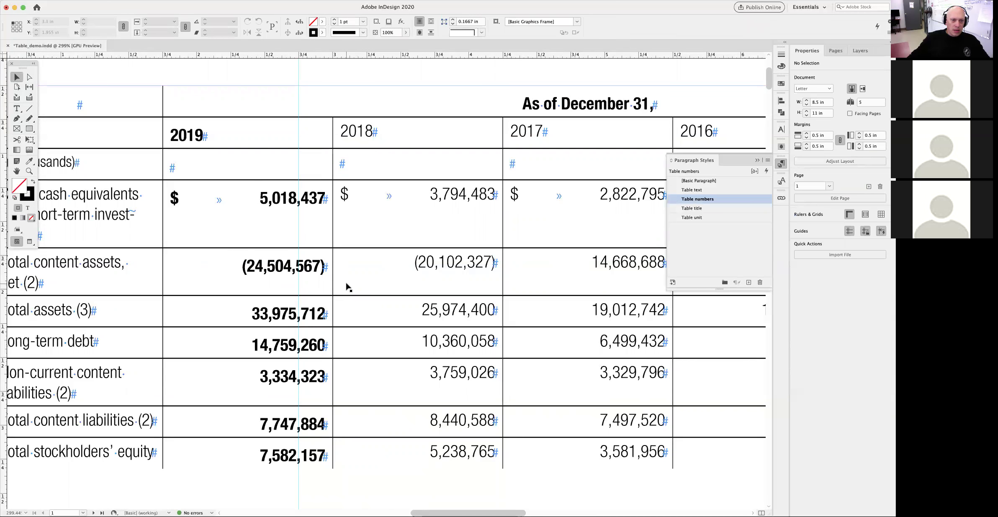
{"action": "key", "text": "super+2"}
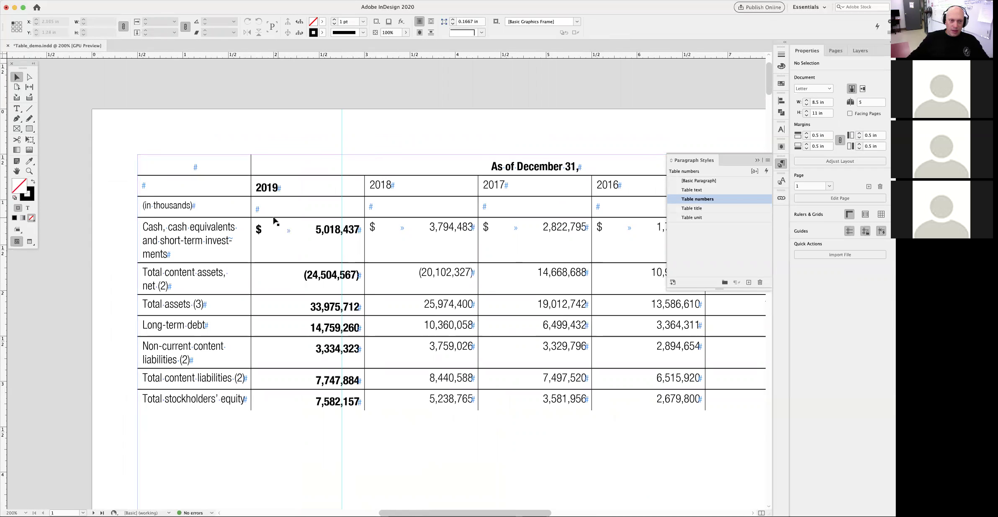
{"action": "key", "text": "super+s"}
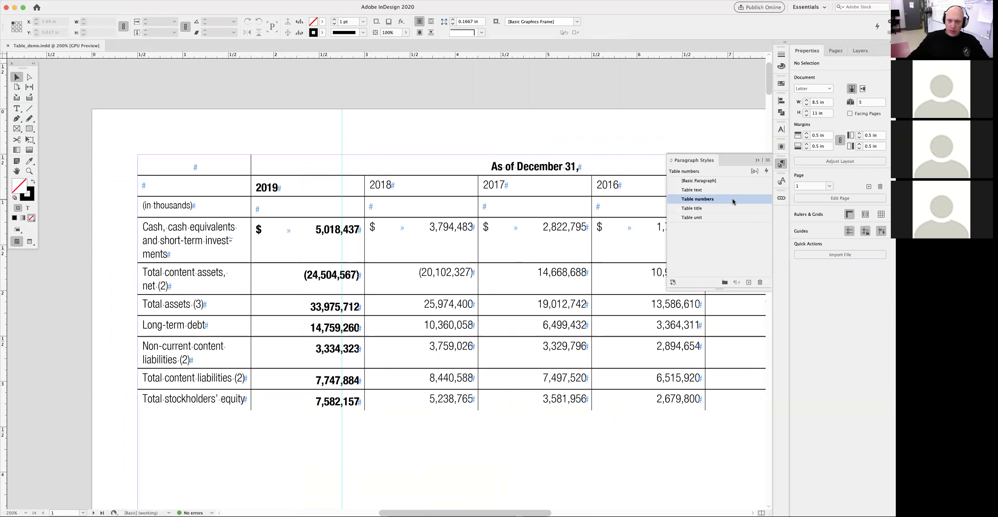
Add a decimal tab stop at 1.125 in to the "Table numbers" paragraph style, aligned on the ")" character
{"action": "double_click", "coordinate": [732, 201]}
{"action": "left_click_drag", "start_coordinate": [599, 152], "coordinate": [664, 158]}
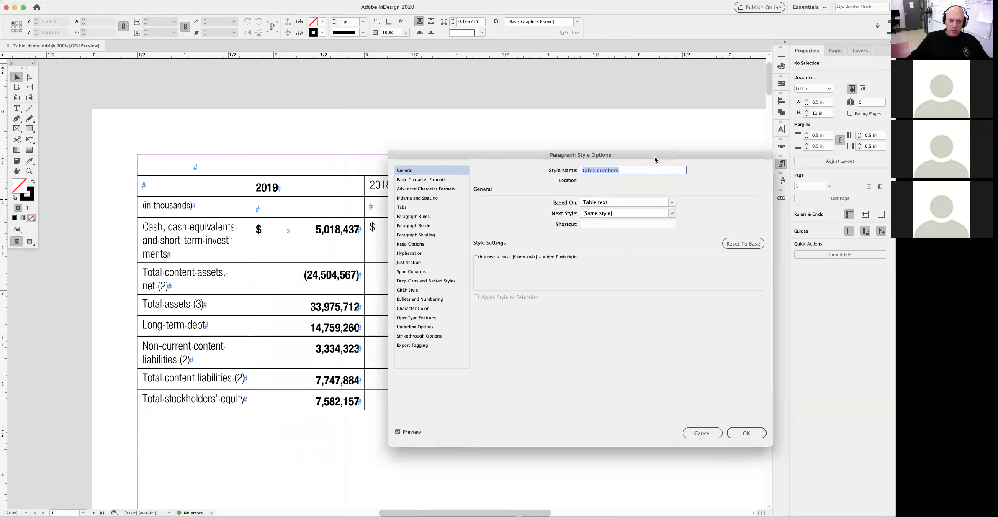
{"action": "left_click", "coordinate": [405, 208]}
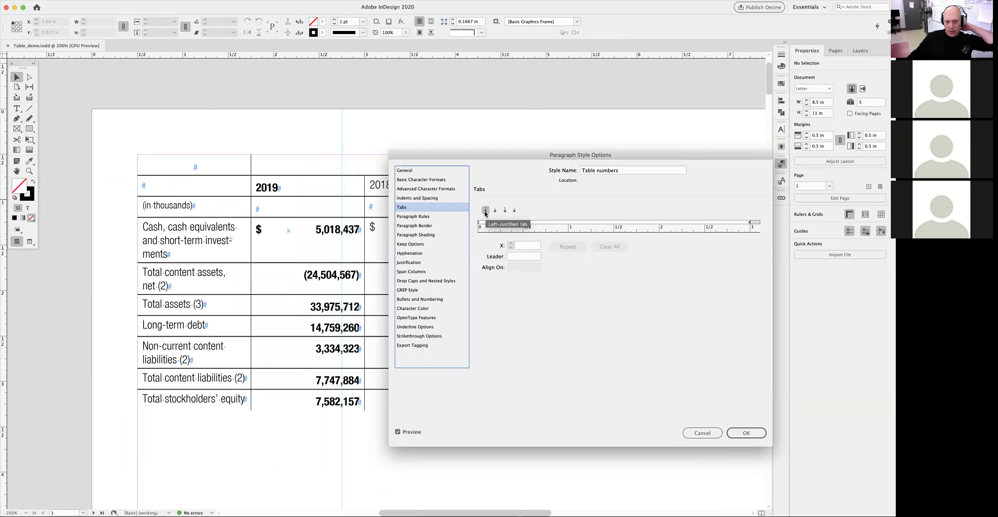
{"action": "left_click", "coordinate": [514, 211]}
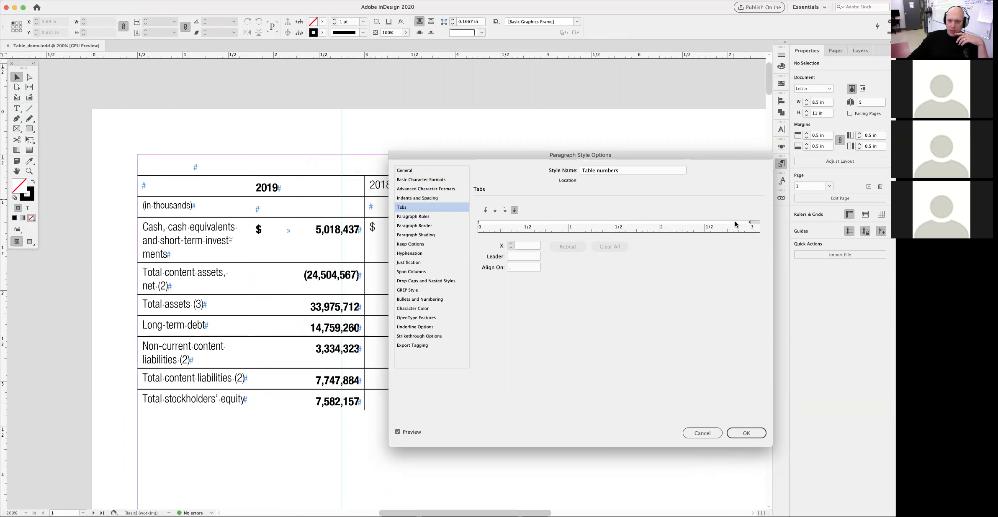
{"action": "left_click_drag", "start_coordinate": [727, 225], "coordinate": [580, 223]}
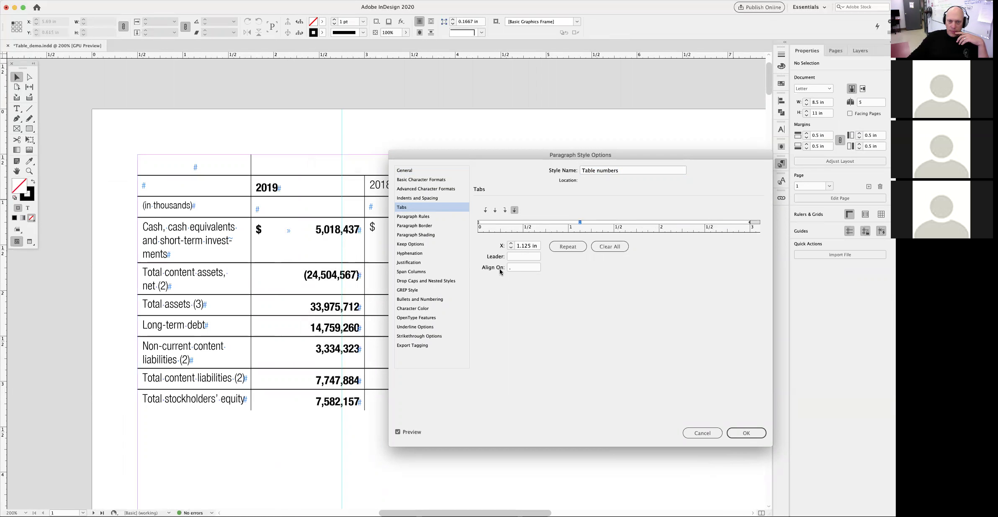
{"action": "left_click", "coordinate": [516, 266]}
{"action": "key", "text": "BackSpace"}
{"action": "left_click", "coordinate": [513, 267]}
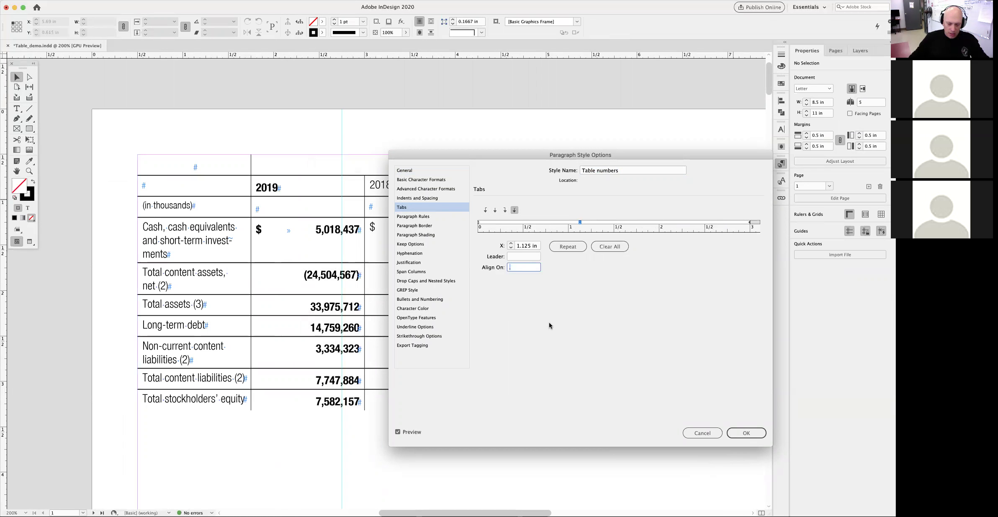
{"action": "type", "text": ")"}
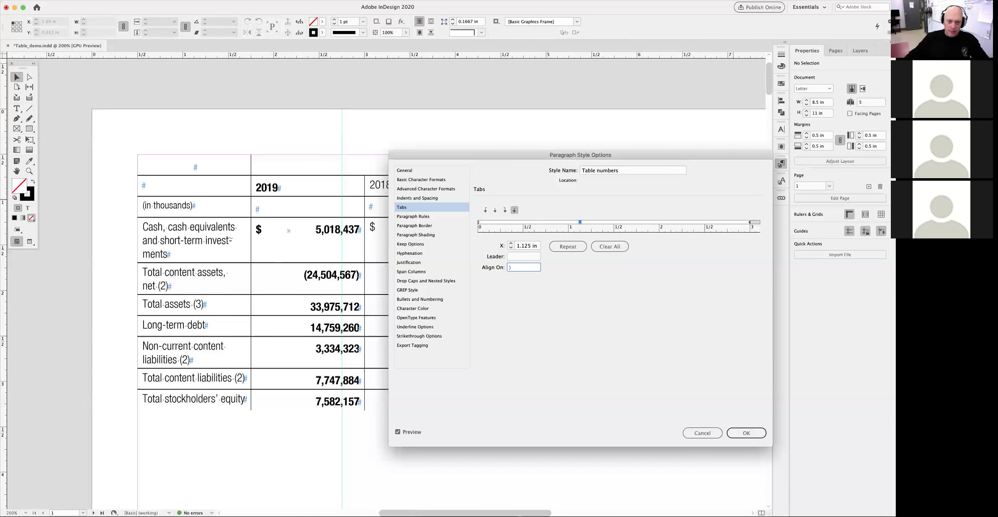
{"action": "left_click", "coordinate": [741, 434]}
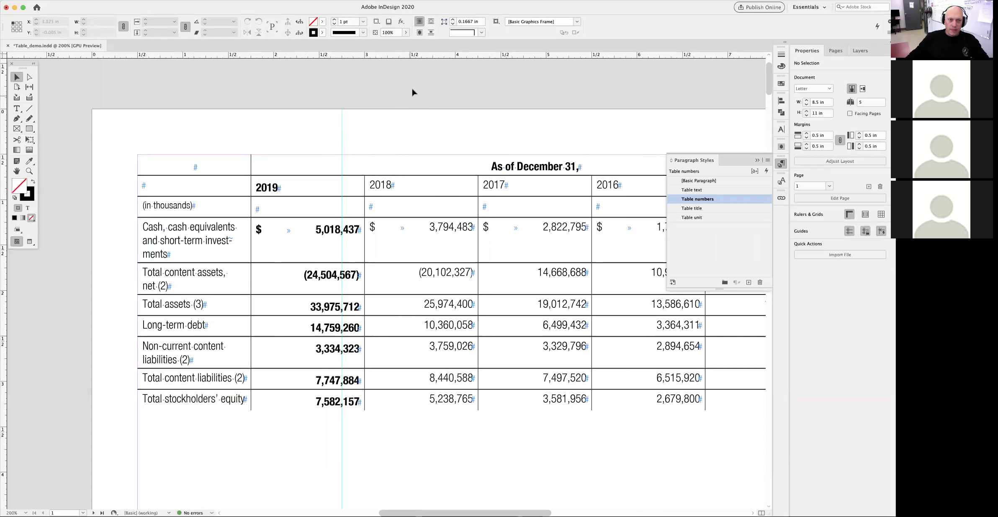
Set the "Table numbers" paragraph style's alignment to Left
{"action": "double_click", "coordinate": [729, 200]}
{"action": "left_click_drag", "start_coordinate": [569, 156], "coordinate": [594, 169]}
{"action": "left_click", "coordinate": [427, 220]}
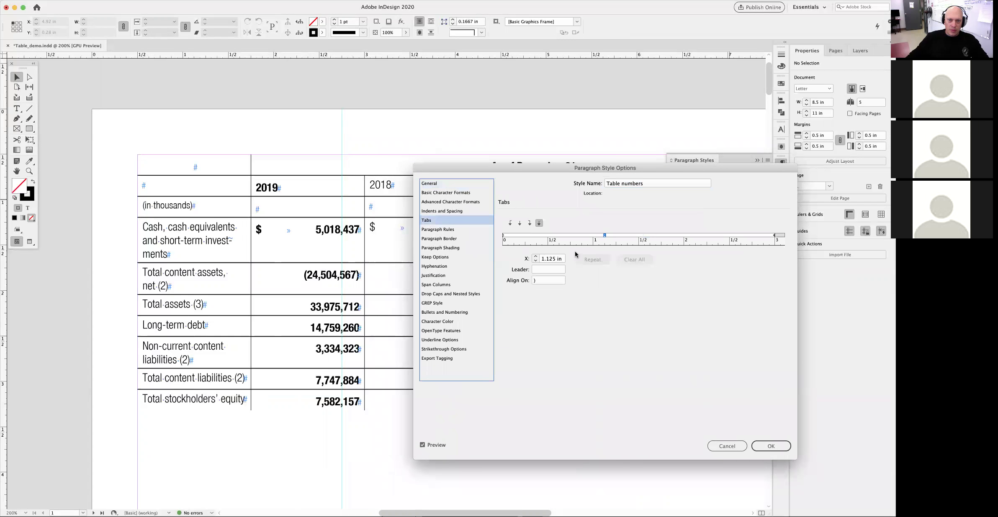
{"action": "left_click", "coordinate": [456, 211]}
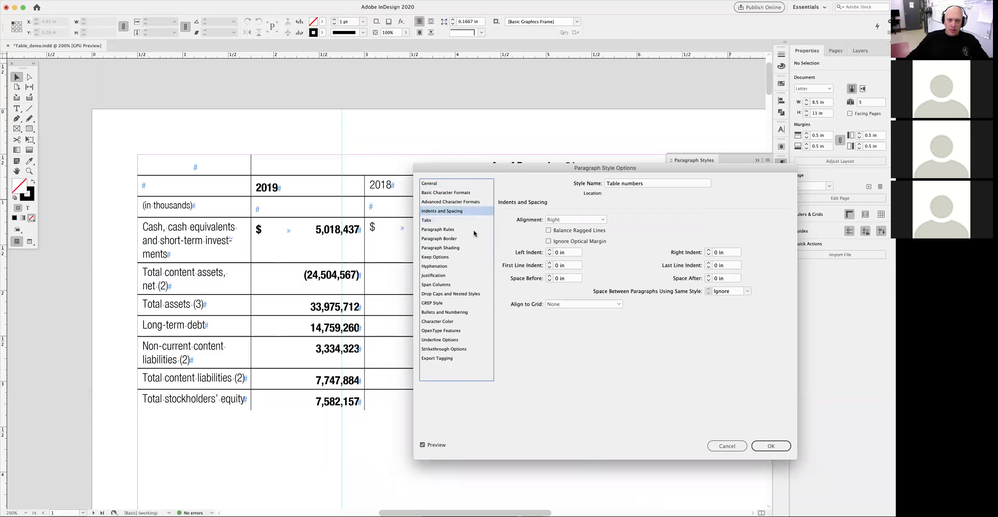
{"action": "left_click", "coordinate": [587, 222]}
{"action": "left_click", "coordinate": [584, 224]}
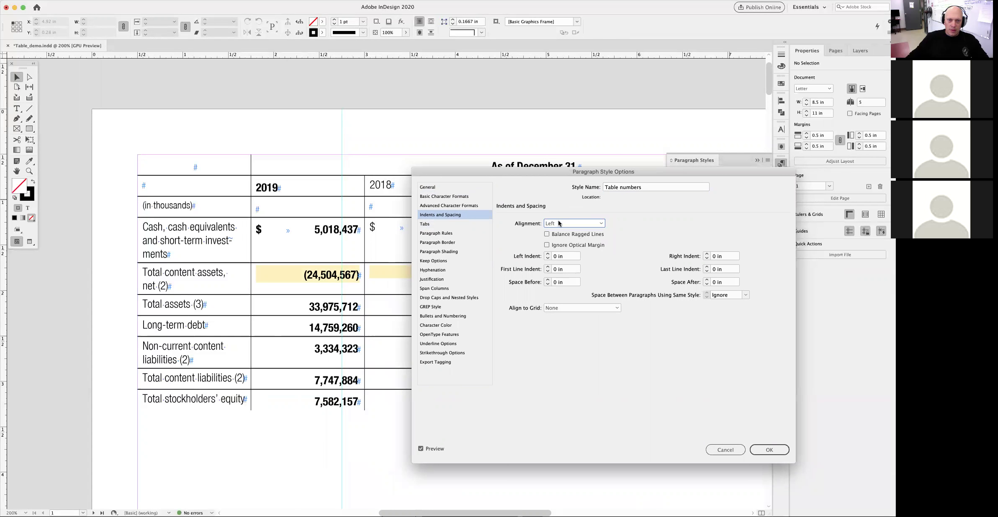
{"action": "left_click_drag", "start_coordinate": [584, 168], "coordinate": [532, 298]}
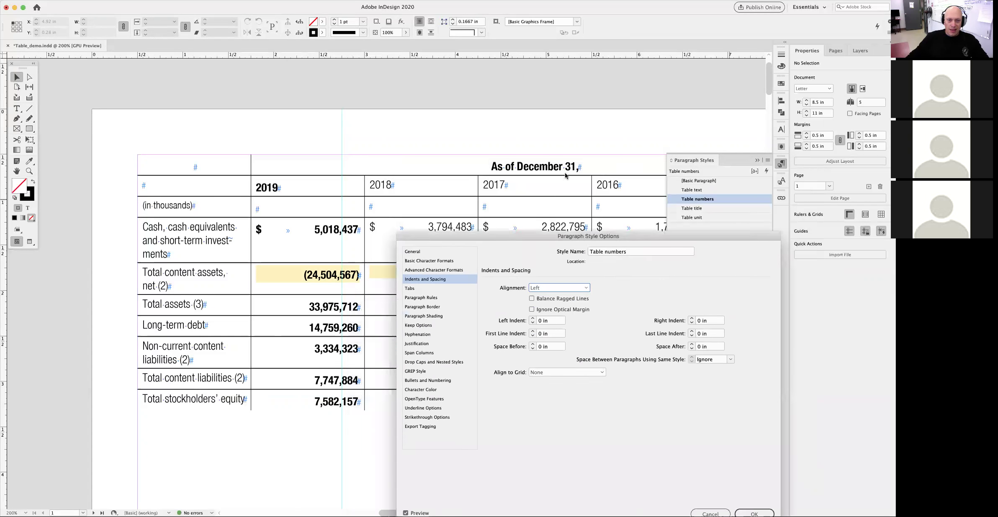
{"action": "key", "text": "Return"}
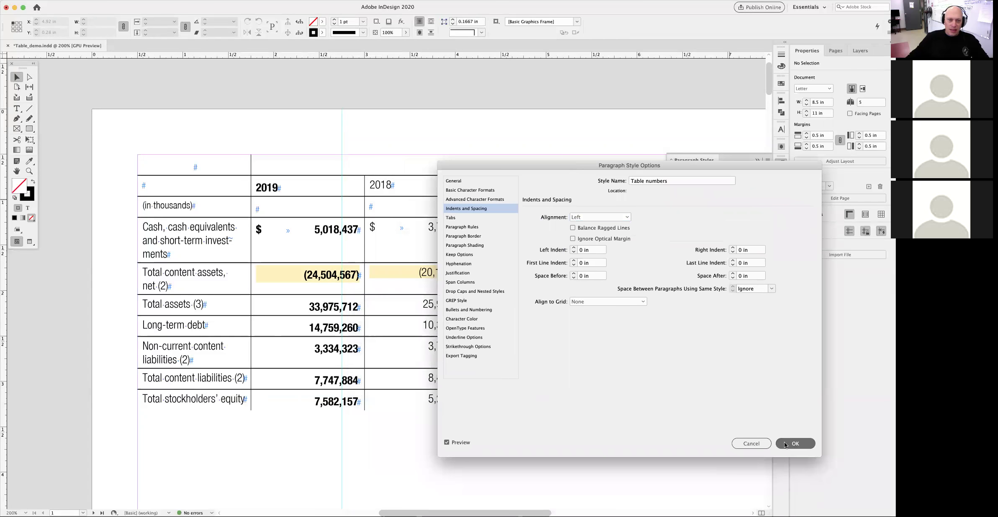
{"action": "scroll", "coordinate": [330, 241], "scroll_direction": "up", "scroll_amount": 5}
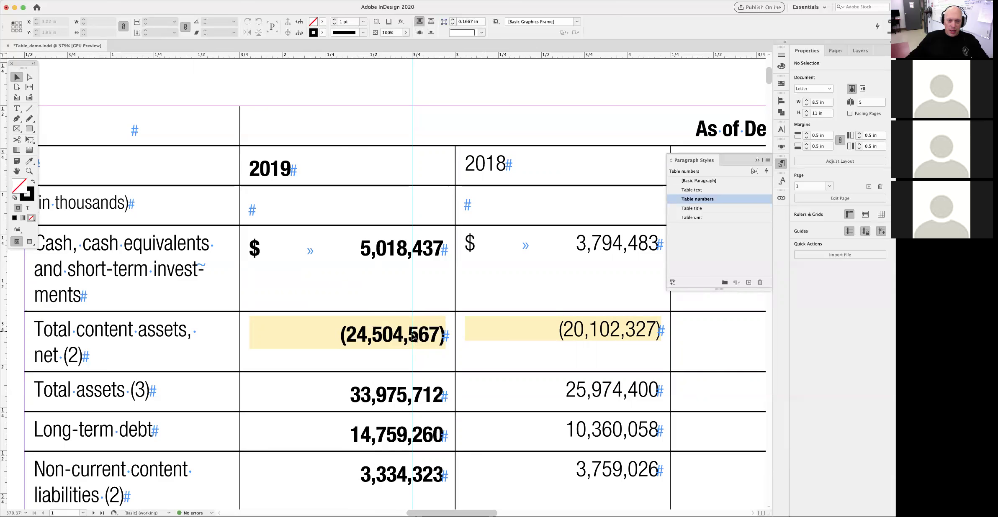
{"action": "key", "text": "super+2"}
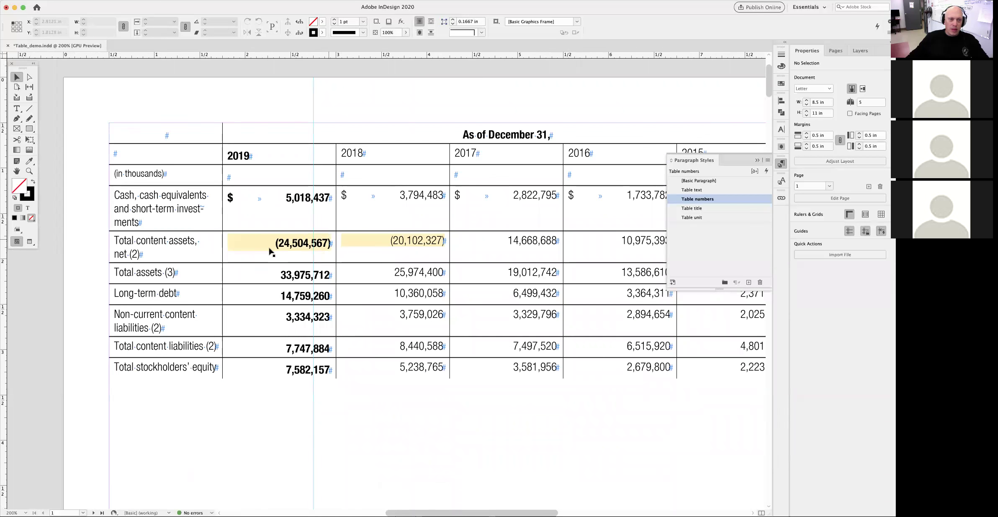
Set the width of the five year columns, 2019 through 2015, to 1.125 in
{"action": "double_click", "coordinate": [258, 234]}
{"action": "left_click_drag", "start_coordinate": [275, 243], "coordinate": [332, 245]}
{"action": "left_click", "coordinate": [92, 270]}
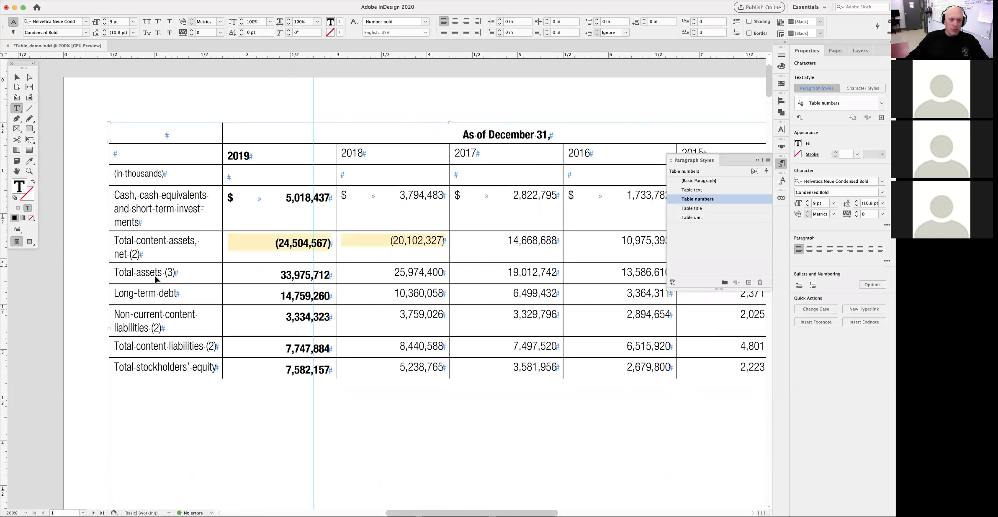
{"action": "key", "text": "super+minus"}
{"action": "scroll", "coordinate": [391, 293], "scroll_direction": "right", "scroll_amount": 3}
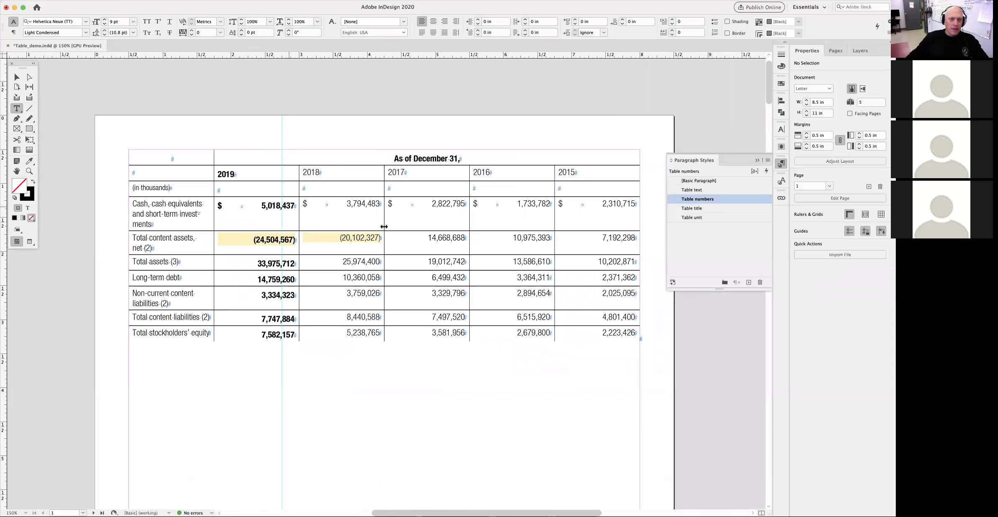
{"action": "scroll", "coordinate": [383, 226], "scroll_direction": "right", "scroll_amount": 3}
{"action": "left_click_drag", "start_coordinate": [209, 172], "coordinate": [550, 334]}
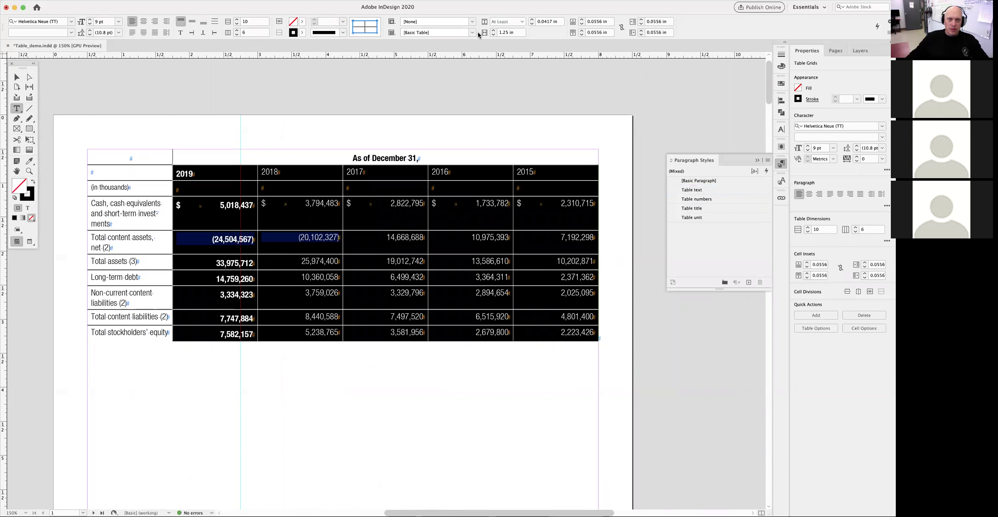
{"action": "left_click", "coordinate": [493, 34]}
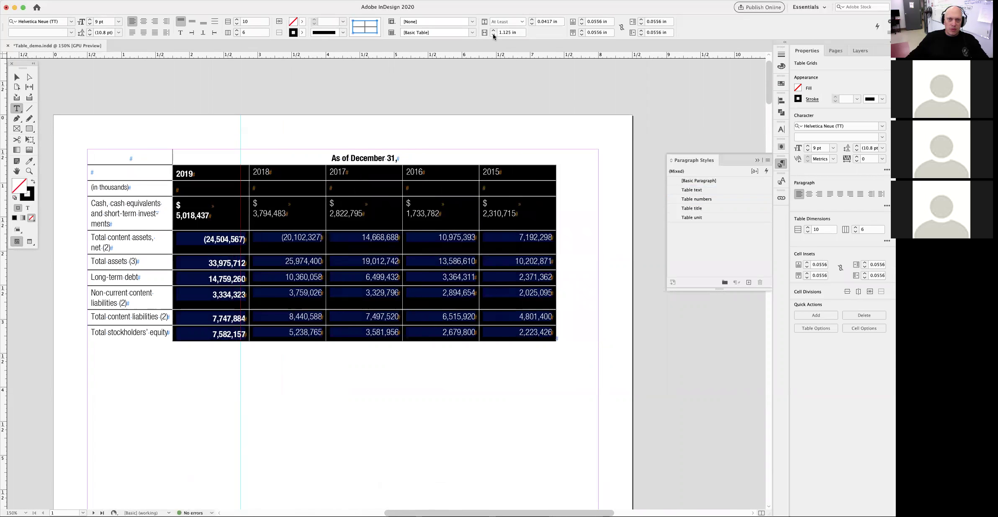
{"action": "left_click", "coordinate": [494, 35]}
{"action": "left_click", "coordinate": [493, 31]}
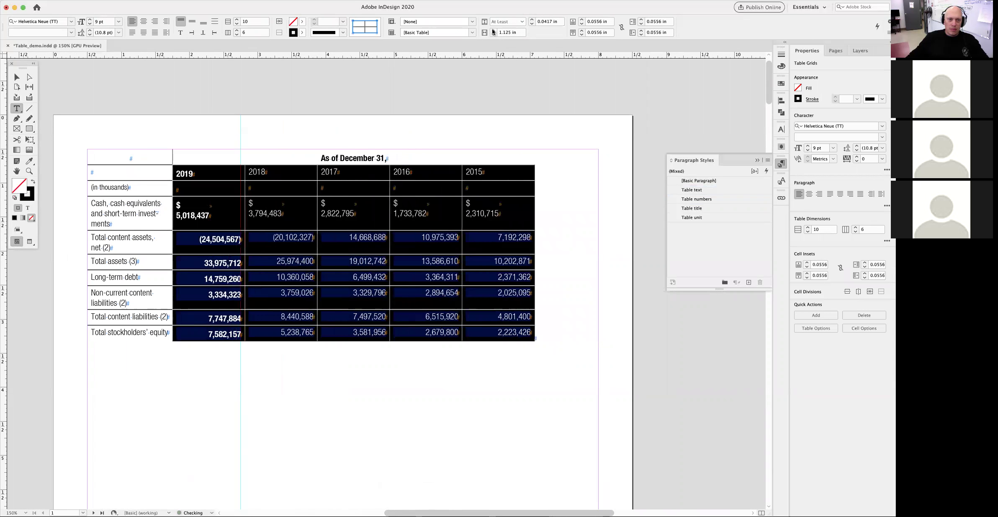
Widen the first column with the row labels to 1.875 in
{"action": "left_click_drag", "start_coordinate": [145, 185], "coordinate": [140, 335]}
{"action": "left_click", "coordinate": [493, 31]}
{"action": "left_click", "coordinate": [493, 30]}
{"action": "left_click", "coordinate": [493, 30]}
{"action": "left_click", "coordinate": [493, 30]}
{"action": "left_click", "coordinate": [493, 32]}
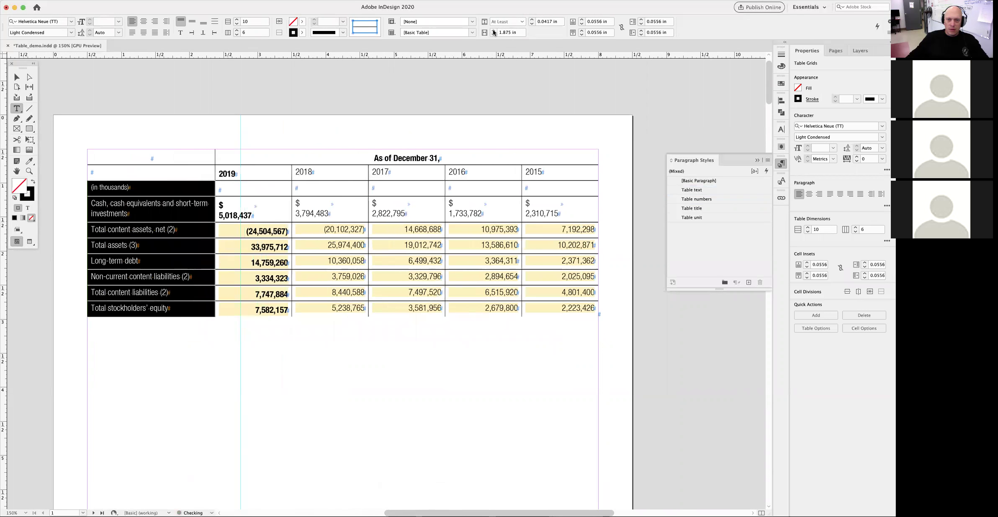
Vertically centre the text in every cell of the whole table
{"action": "left_click", "coordinate": [647, 339]}
{"action": "left_click_drag", "start_coordinate": [347, 231], "coordinate": [586, 312]}
{"action": "left_click_drag", "start_coordinate": [278, 216], "coordinate": [565, 312]}
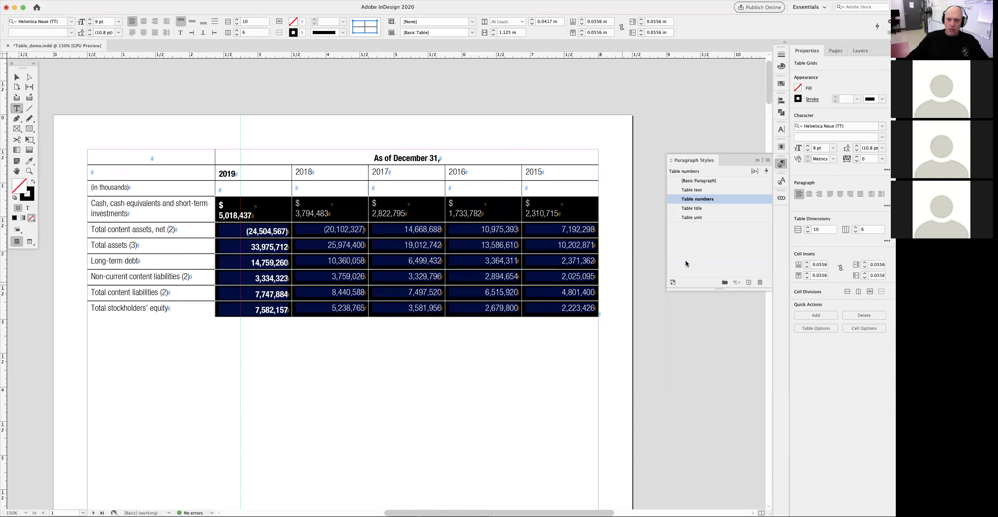
{"action": "left_click", "coordinate": [649, 379]}
{"action": "left_click_drag", "start_coordinate": [127, 200], "coordinate": [587, 295]}
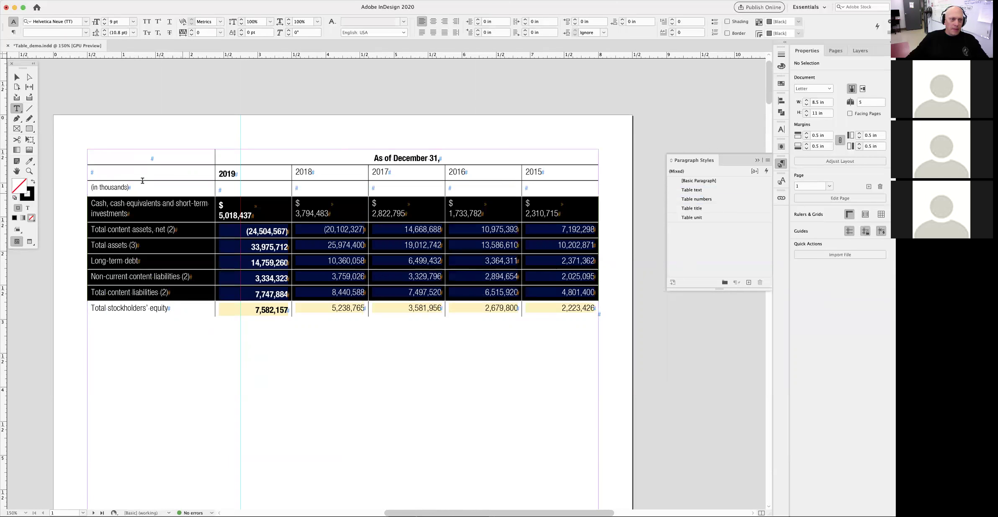
{"action": "left_click", "coordinate": [86, 148]}
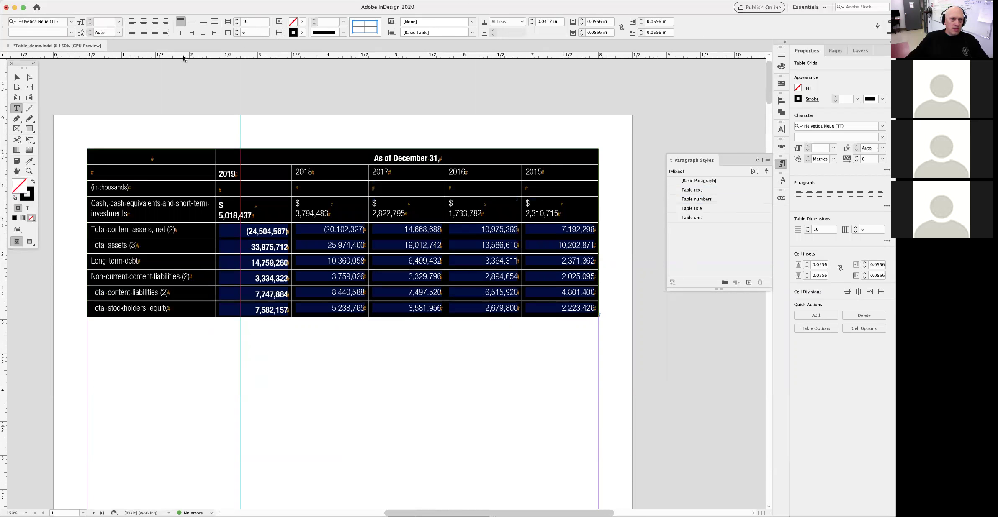
{"action": "left_click", "coordinate": [192, 23]}
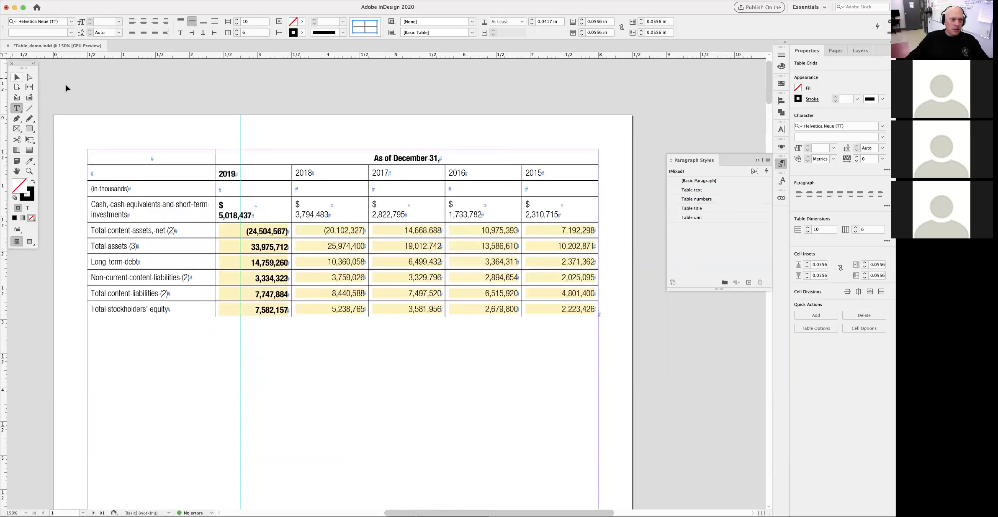
{"action": "left_click", "coordinate": [16, 77]}
{"action": "left_click", "coordinate": [67, 89]}
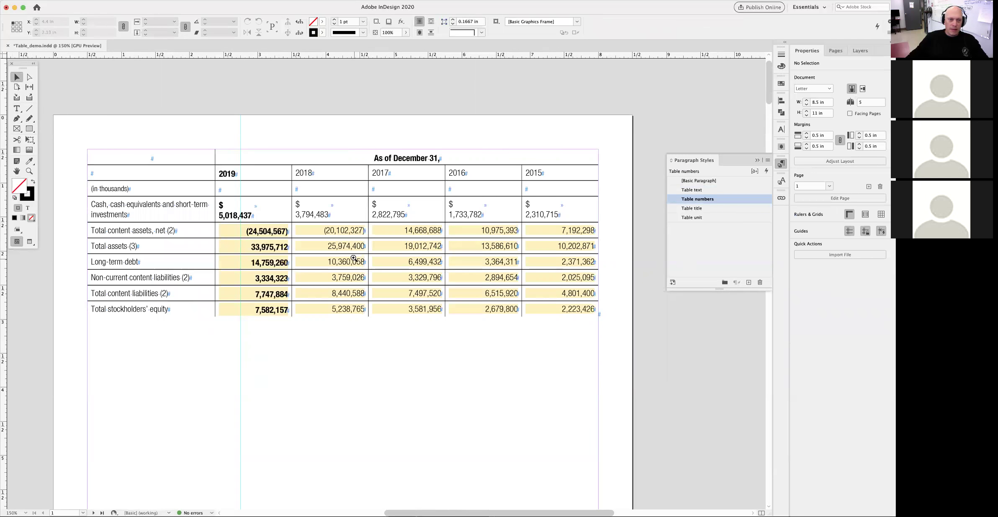
Link the cell insets of the whole table and set them all to 0 in
{"action": "key", "text": "super+equal"}
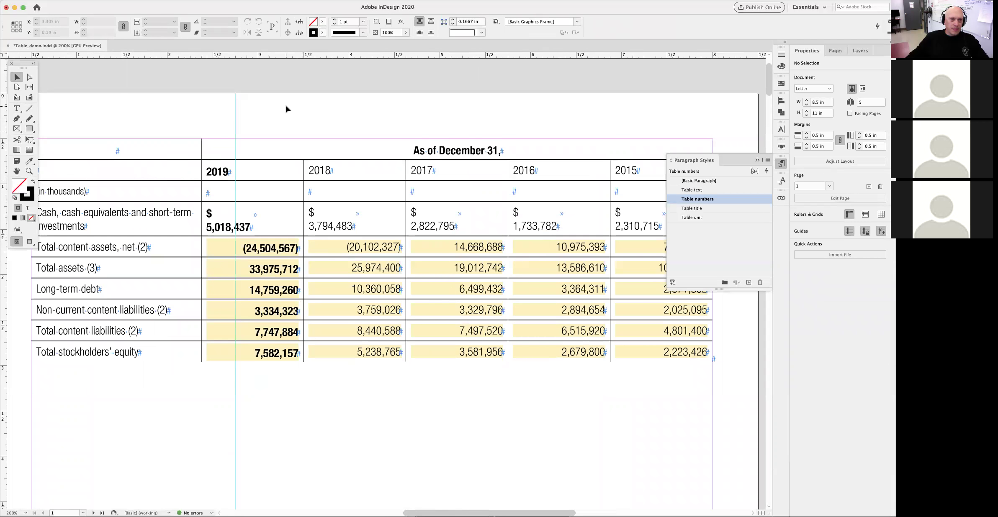
{"action": "key", "text": "super+minus"}
{"action": "left_click", "coordinate": [135, 159]}
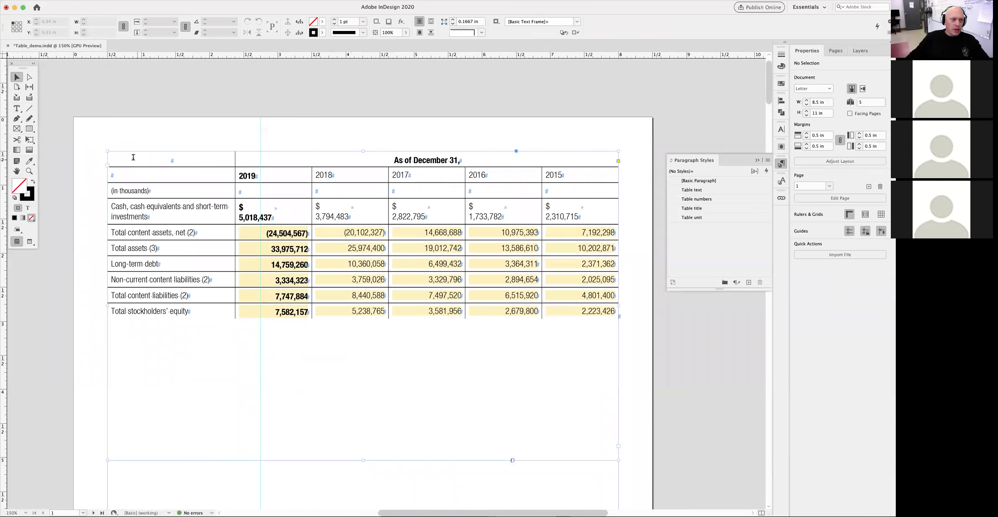
{"action": "double_click", "coordinate": [134, 158]}
{"action": "left_click", "coordinate": [107, 150]}
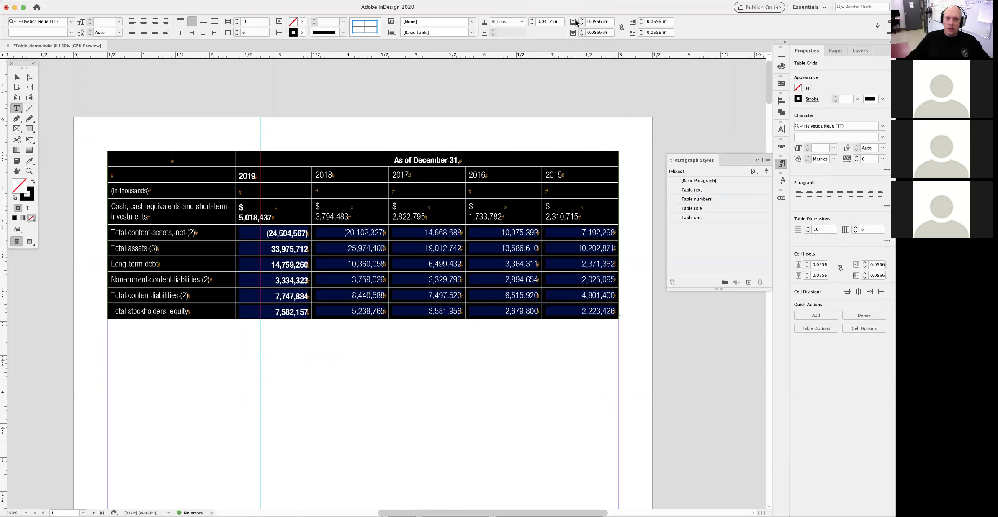
{"action": "left_click", "coordinate": [621, 28]}
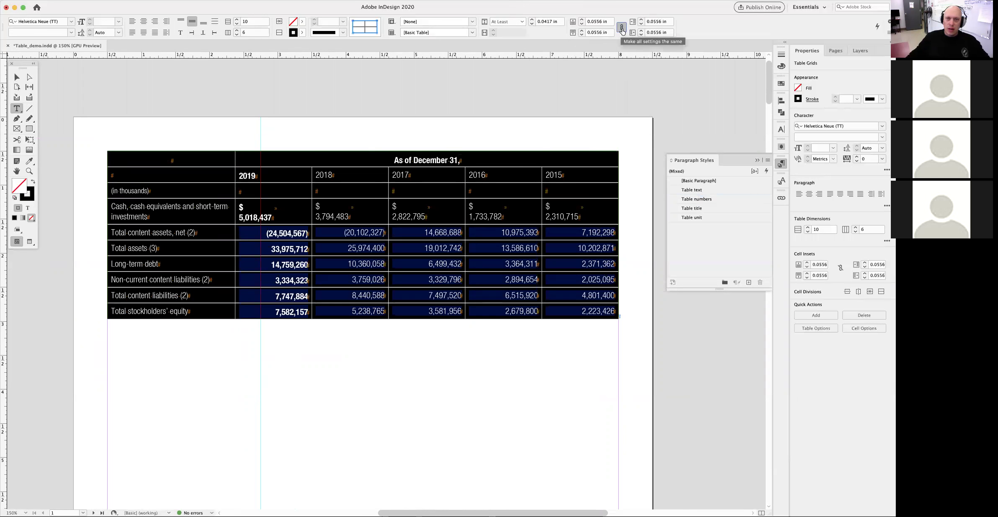
{"action": "left_click", "coordinate": [582, 24]}
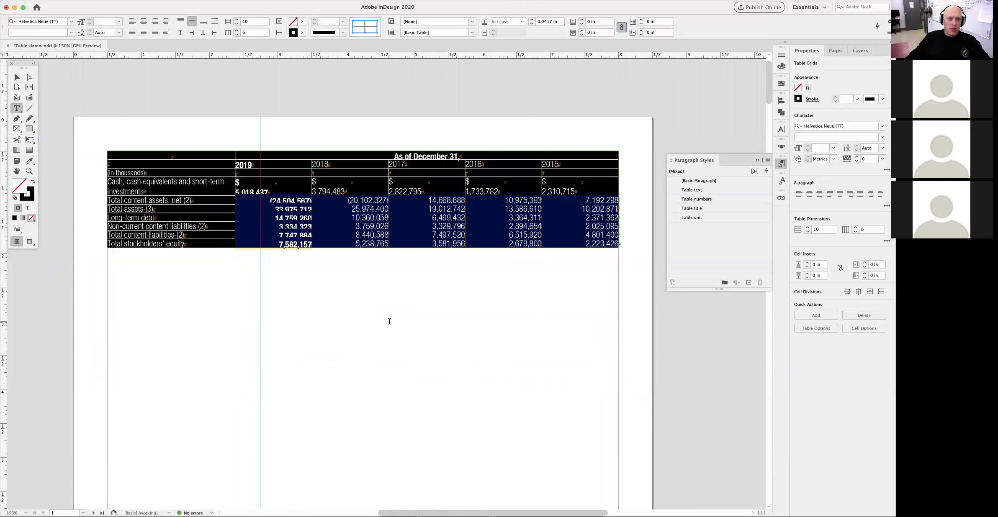
Set the minimum height of all table rows to at least 0.25 in
{"action": "left_click", "coordinate": [531, 20]}
{"action": "left_click", "coordinate": [531, 21]}
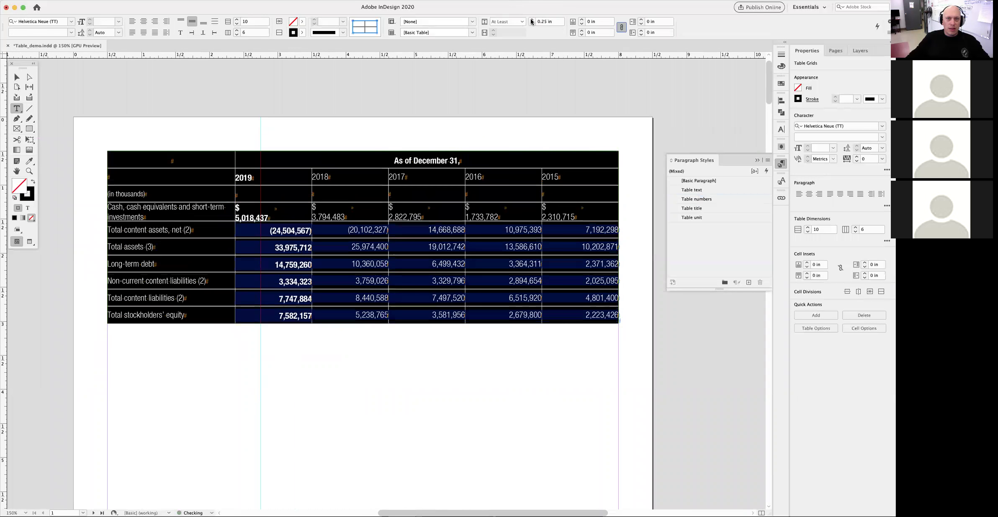
{"action": "left_click", "coordinate": [648, 369]}
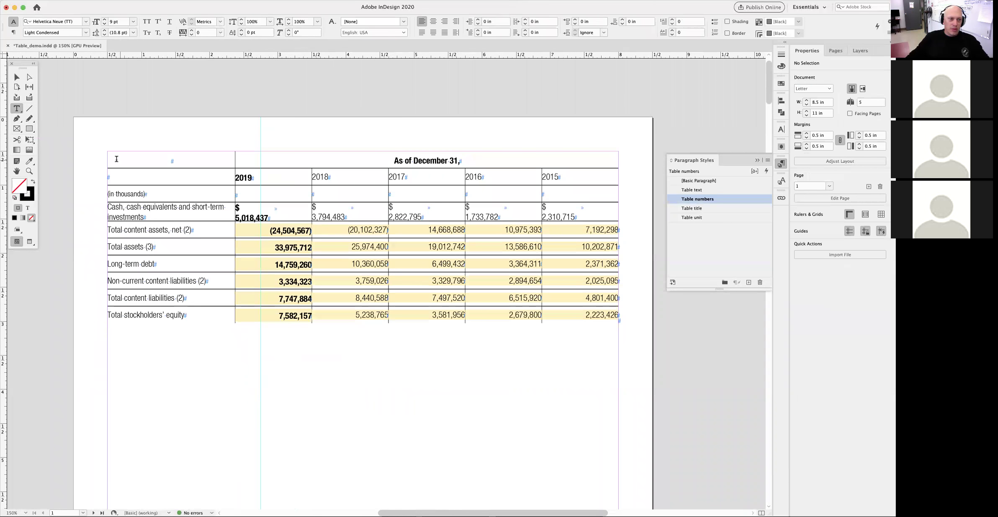
{"action": "left_click", "coordinate": [105, 149]}
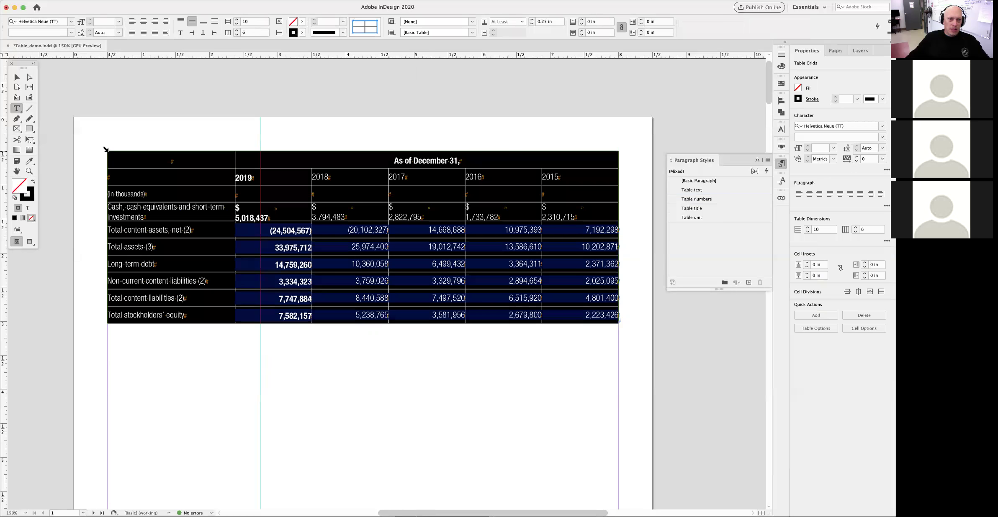
{"action": "left_click", "coordinate": [714, 401]}
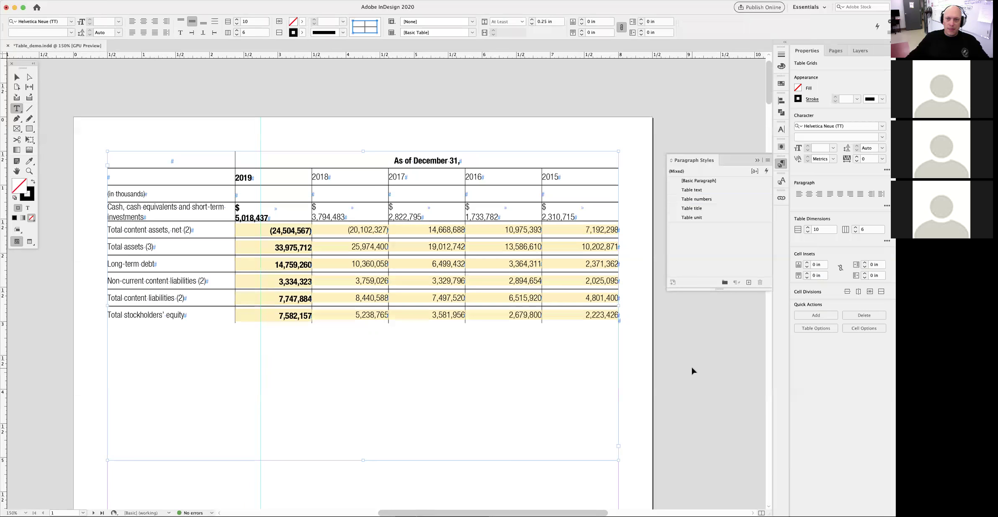
Move the decimal tab stop of the "Table numbers" paragraph style to 1.0625 in
{"action": "double_click", "coordinate": [726, 200]}
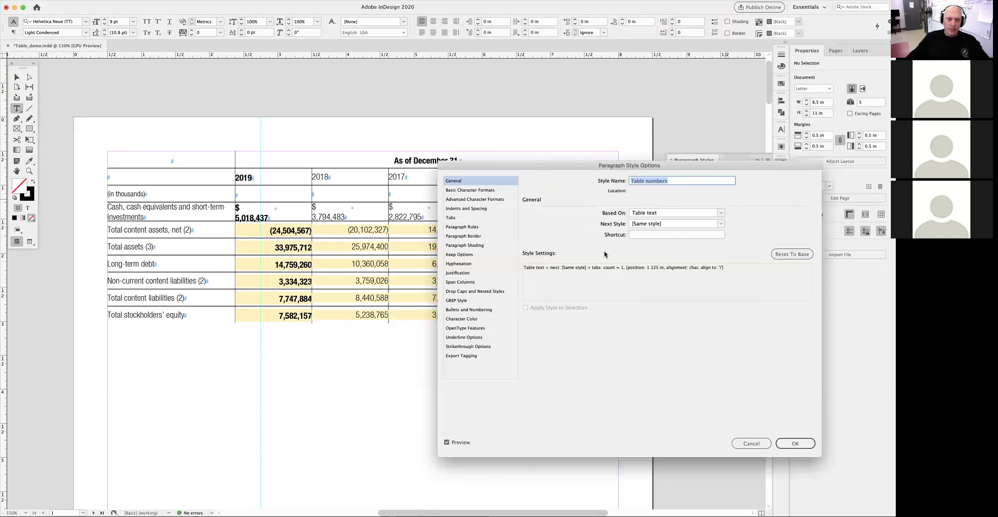
{"action": "left_click", "coordinate": [463, 218]}
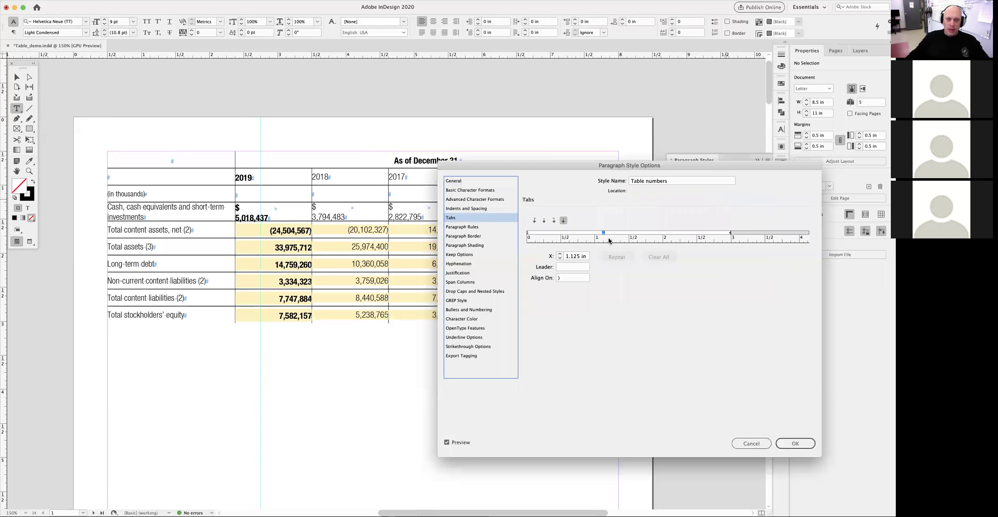
{"action": "left_click_drag", "start_coordinate": [552, 167], "coordinate": [462, 195]}
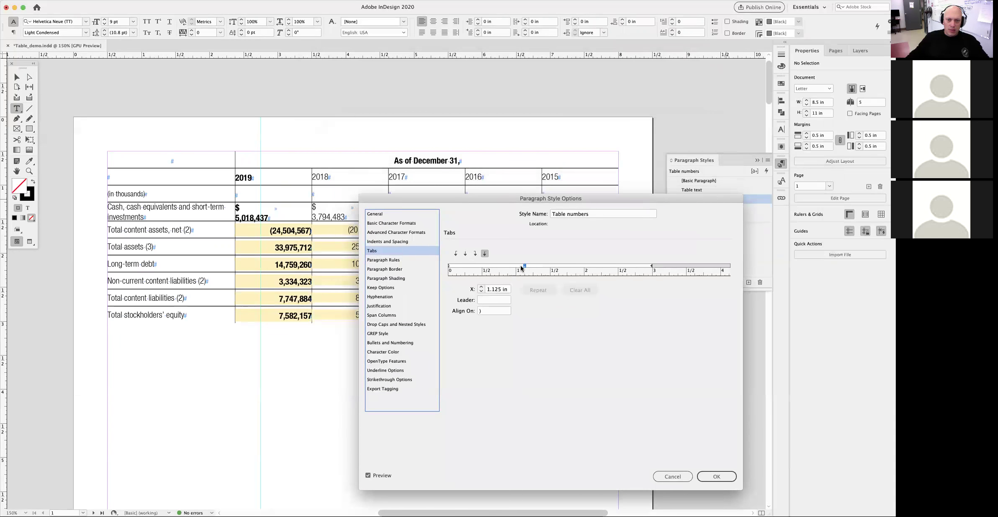
{"action": "left_click", "coordinate": [481, 292]}
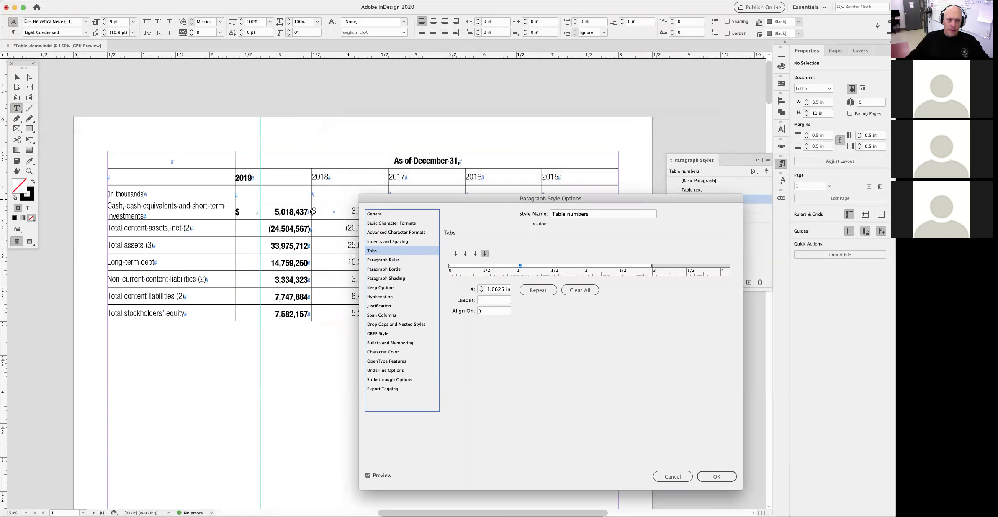
{"action": "left_click", "coordinate": [481, 292]}
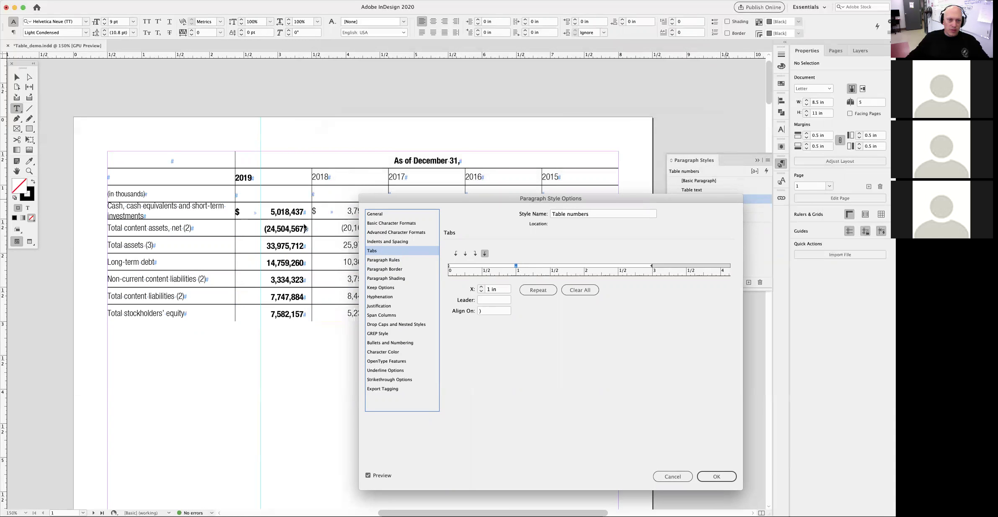
{"action": "left_click", "coordinate": [481, 288]}
{"action": "left_click", "coordinate": [717, 476]}
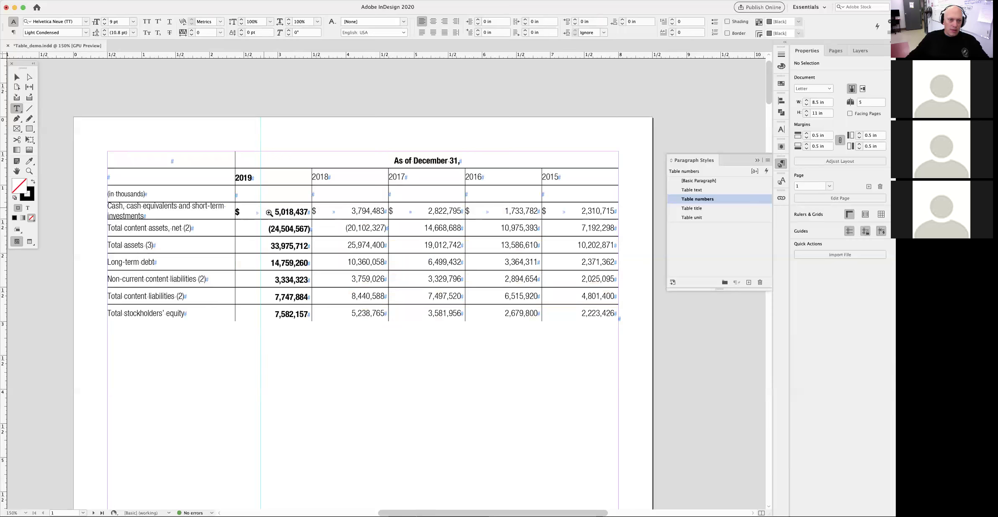
Move the vertical ruler guide to about 3.245 in, inside the 2019 column, and examine the numbers' alignment up close
{"action": "scroll", "coordinate": [270, 211], "scroll_direction": "up", "scroll_amount": 5}
{"action": "key", "text": "Escape"}
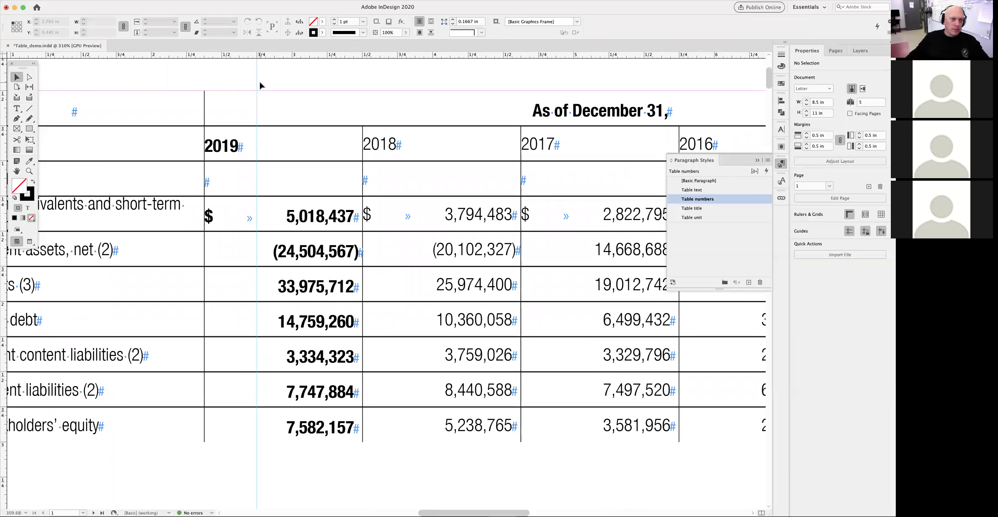
{"action": "left_click_drag", "start_coordinate": [258, 84], "coordinate": [327, 93]}
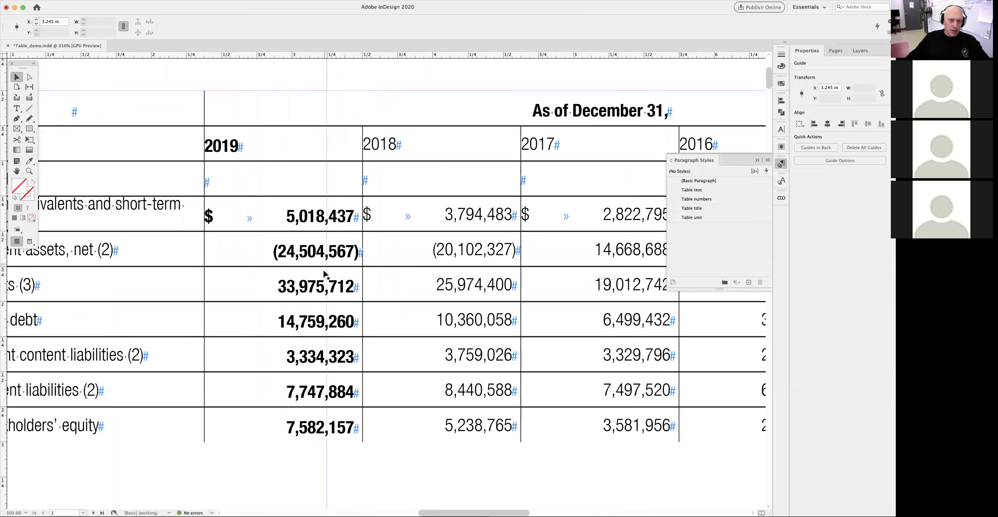
{"action": "scroll", "coordinate": [333, 222], "scroll_direction": "up", "scroll_amount": 2}
{"action": "scroll", "coordinate": [338, 221], "scroll_direction": "up", "scroll_amount": 1}
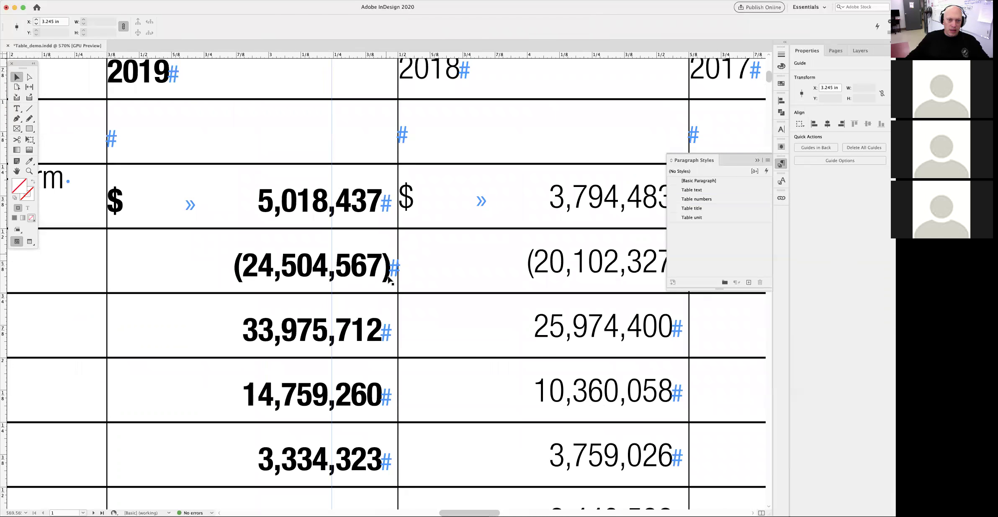
{"action": "scroll", "coordinate": [368, 265], "scroll_direction": "down", "scroll_amount": 2}
{"action": "scroll", "coordinate": [368, 265], "scroll_direction": "down", "scroll_amount": 4}
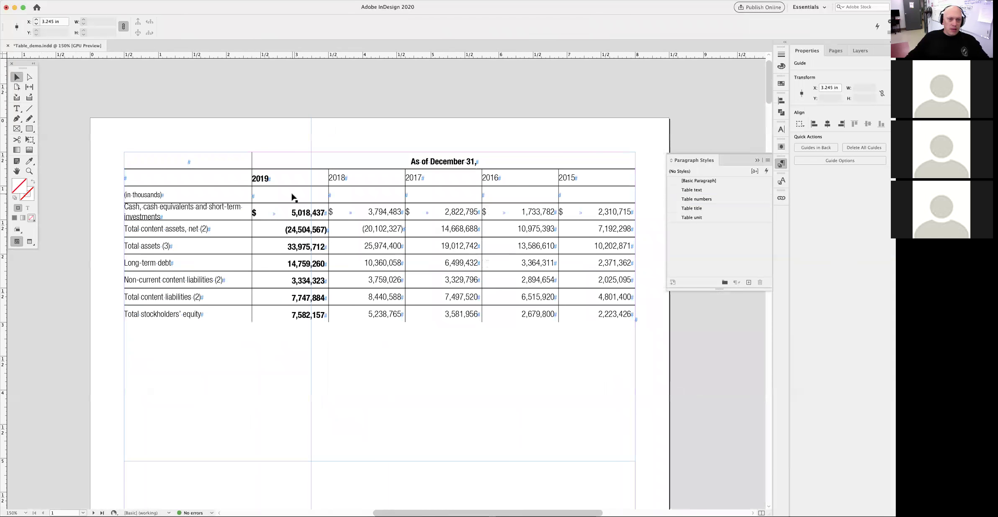
Apply the "Table numbers" paragraph style to the year headings 2019 through 2015 and switch to preview mode
{"action": "double_click", "coordinate": [272, 215]}
{"action": "left_click_drag", "start_coordinate": [256, 213], "coordinate": [251, 213]}
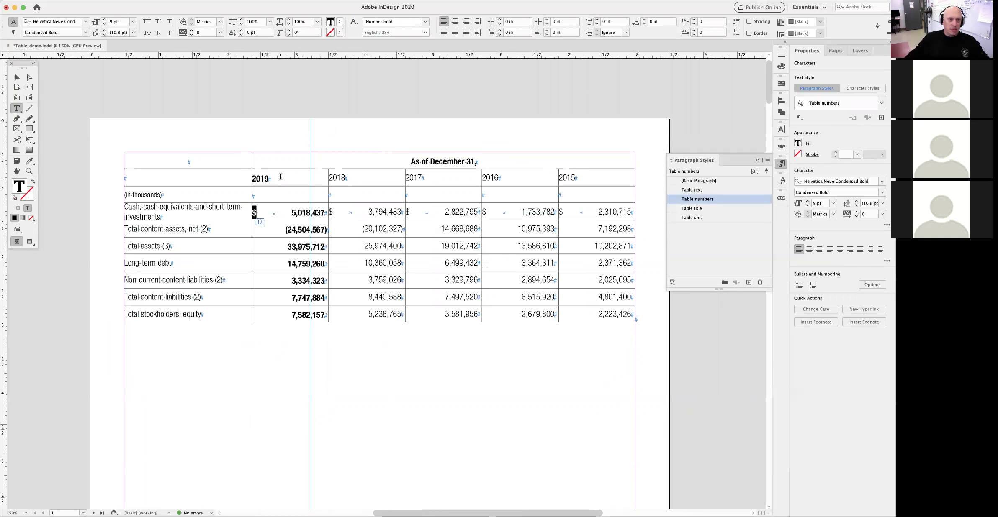
{"action": "left_click_drag", "start_coordinate": [281, 186], "coordinate": [641, 180]}
{"action": "left_click", "coordinate": [707, 200]}
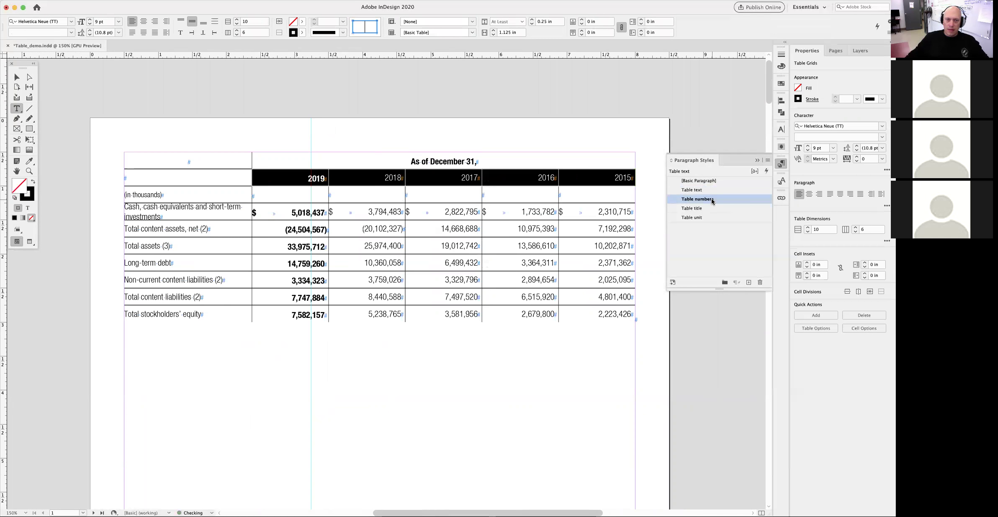
{"action": "left_click", "coordinate": [479, 95]}
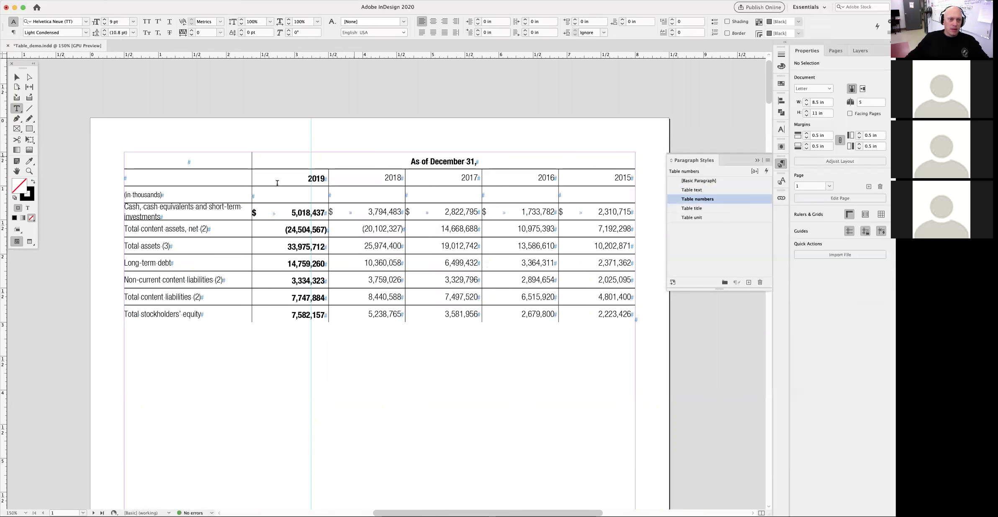
{"action": "key", "text": "w"}
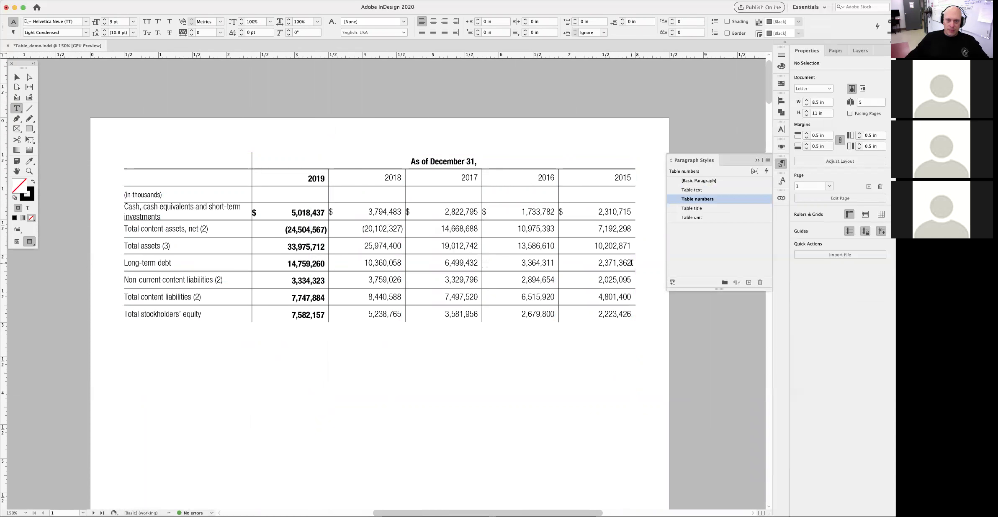
Try removing only the inner vertical rules from the whole table
{"action": "left_click_drag", "start_coordinate": [259, 175], "coordinate": [628, 318]}
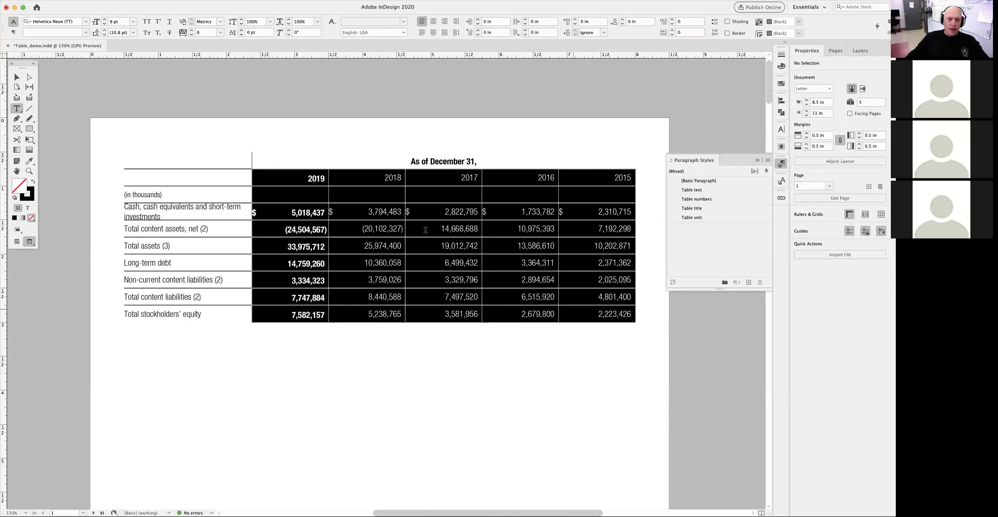
{"action": "key", "text": "super+alt+a"}
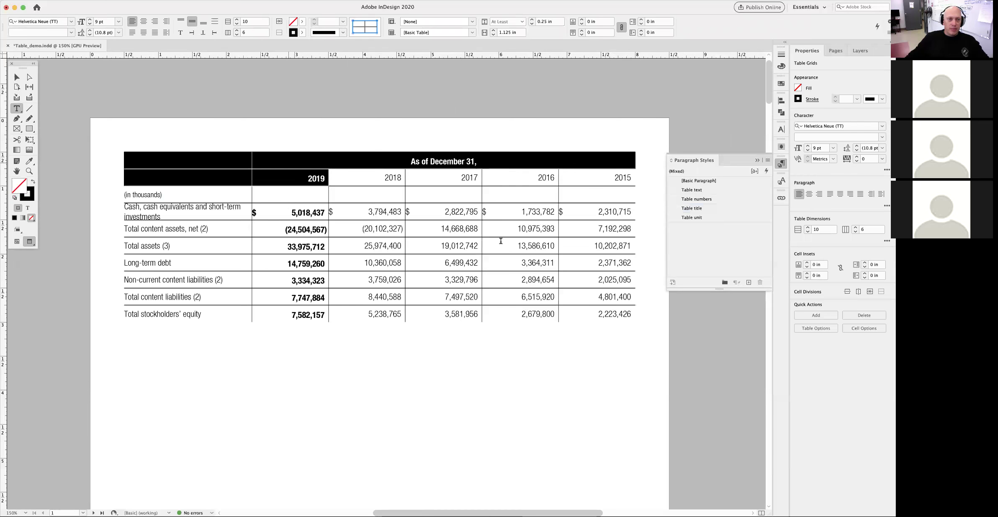
{"action": "left_click", "coordinate": [368, 33]}
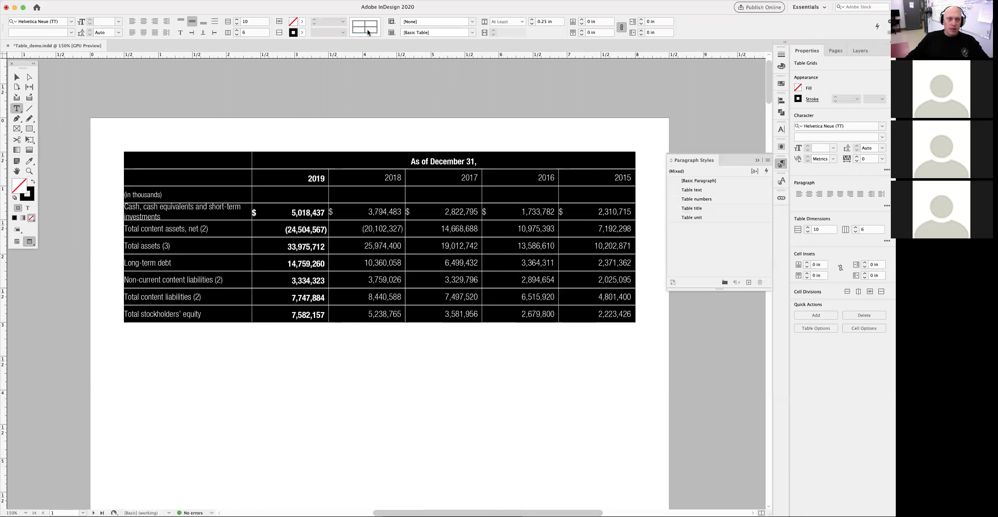
{"action": "left_click", "coordinate": [364, 30]}
{"action": "left_click", "coordinate": [315, 24]}
{"action": "left_click", "coordinate": [344, 95]}
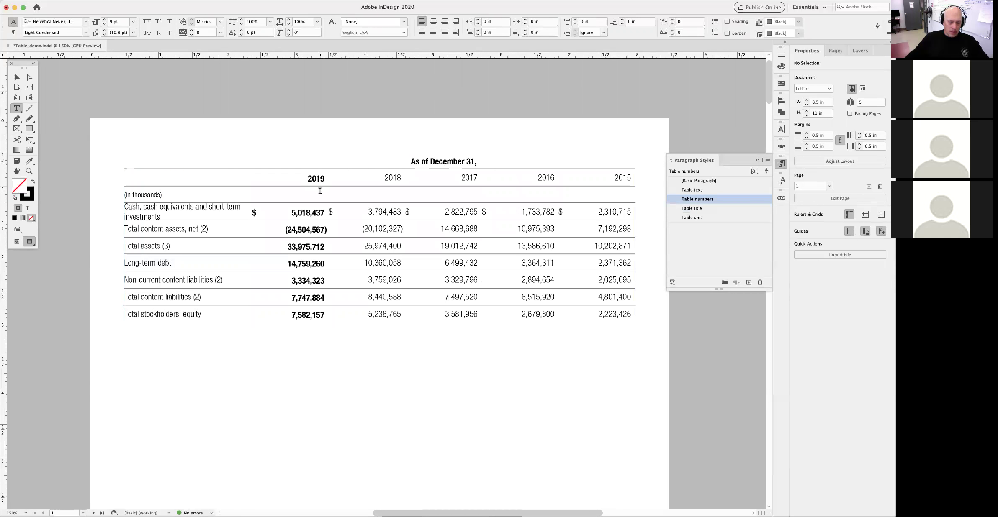
{"action": "left_click", "coordinate": [272, 170]}
{"action": "key", "text": "super+alt+a"}
Unlink the cell insets and set the left inset to 0.125 in for the 2019 through 2015 cells below the header
{"action": "left_click_drag", "start_coordinate": [272, 175], "coordinate": [630, 316]}
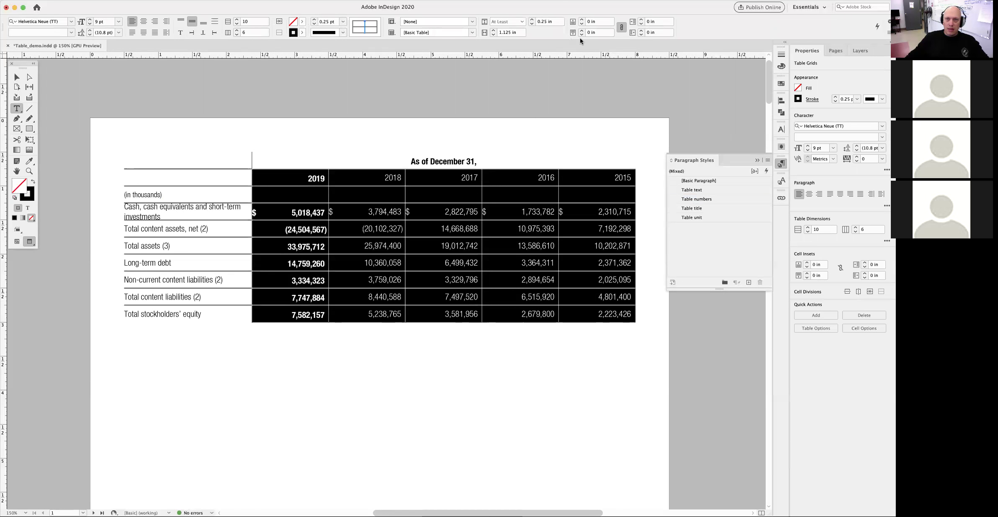
{"action": "left_click", "coordinate": [622, 28]}
{"action": "left_click", "coordinate": [642, 20]}
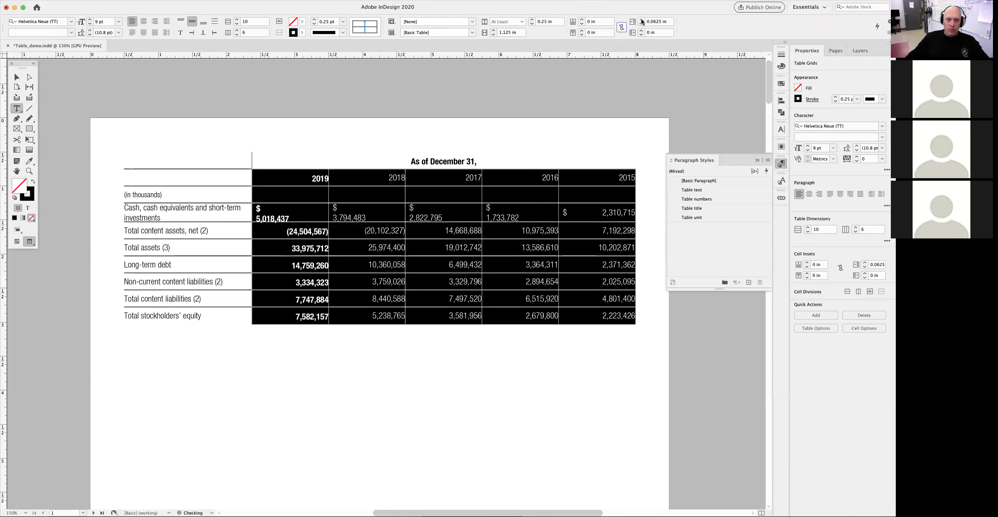
{"action": "left_click", "coordinate": [641, 20]}
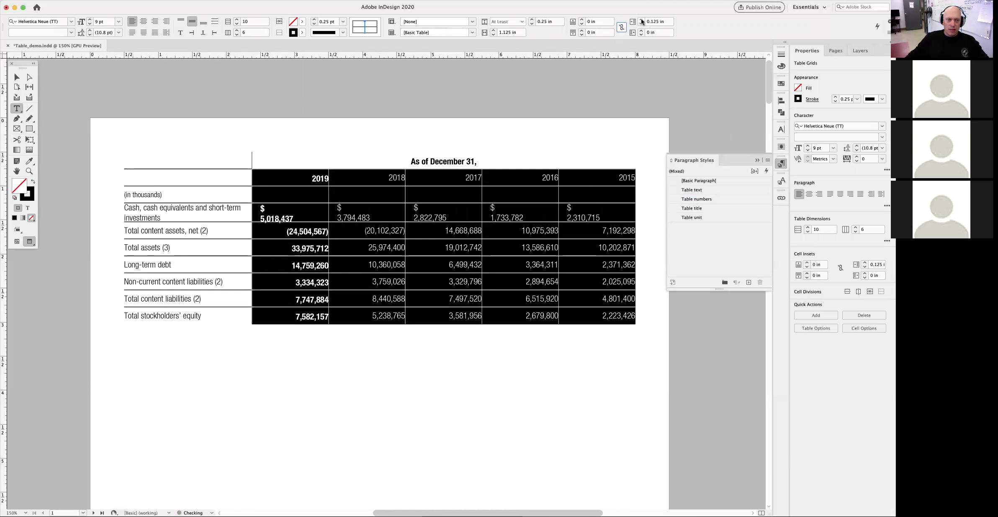
Reset the left cell inset of the 2019 through 2015 cells below the header to 0 in
{"action": "left_click", "coordinate": [642, 24]}
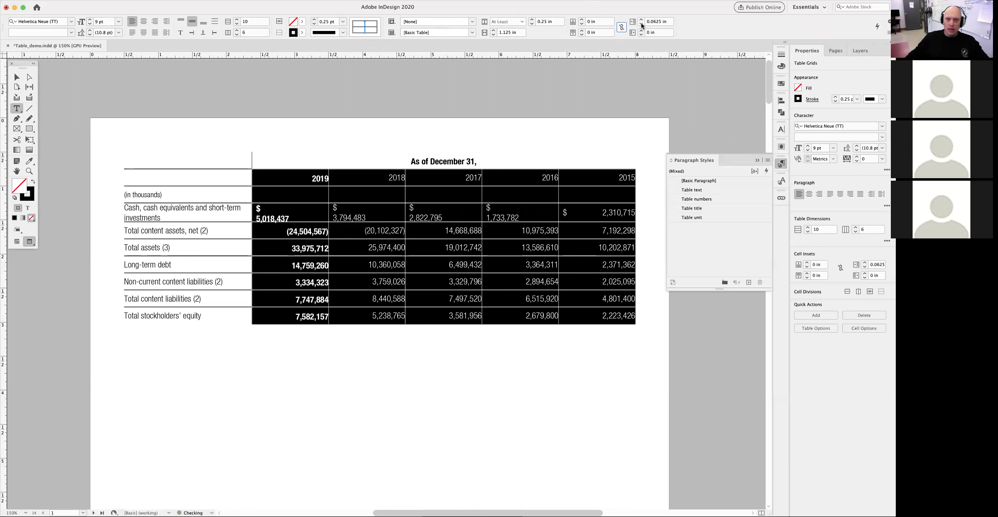
{"action": "left_click", "coordinate": [642, 24]}
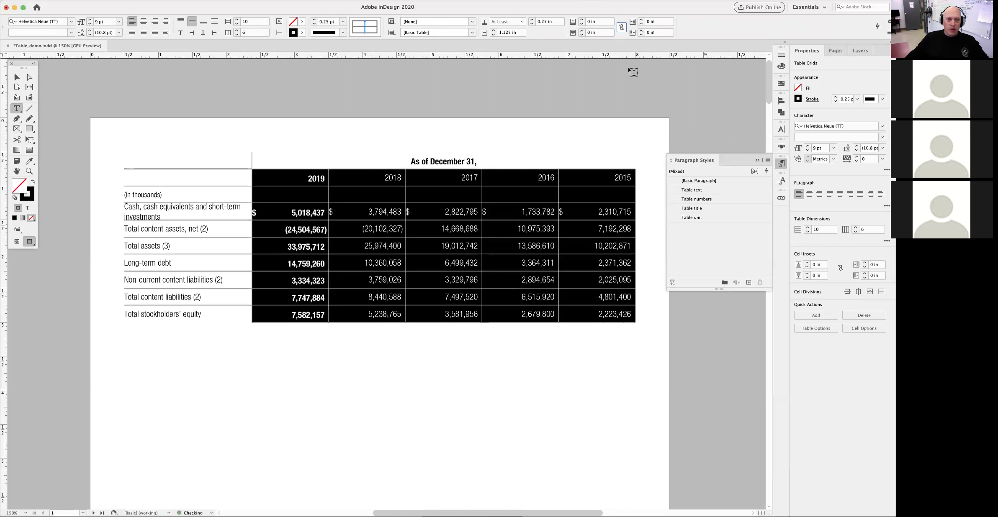
{"action": "left_click", "coordinate": [257, 237]}
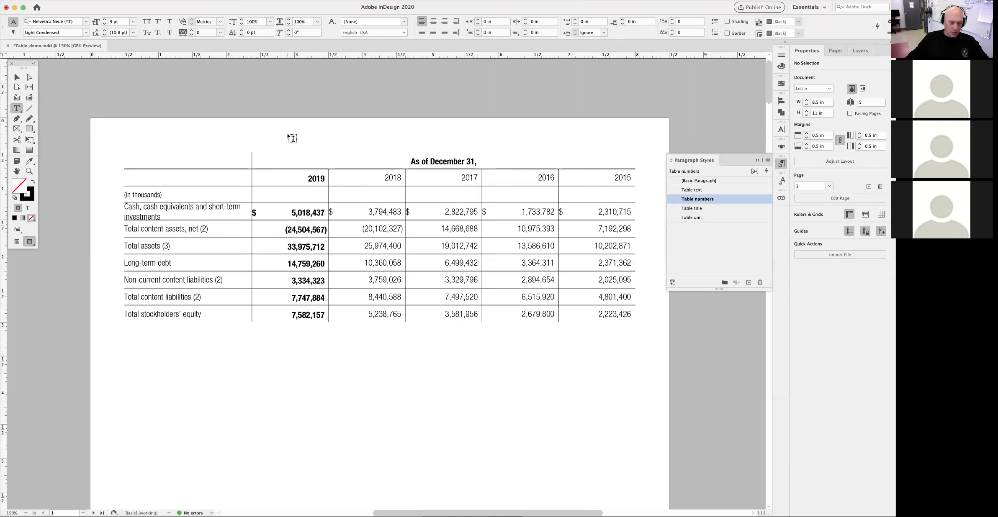
Leave preview mode, show the hidden characters and insert a tab before the dollar sign in the 2019 cash cell
{"action": "key", "text": "w"}
{"action": "key", "text": "super+alt+i"}
{"action": "left_click", "coordinate": [254, 214]}
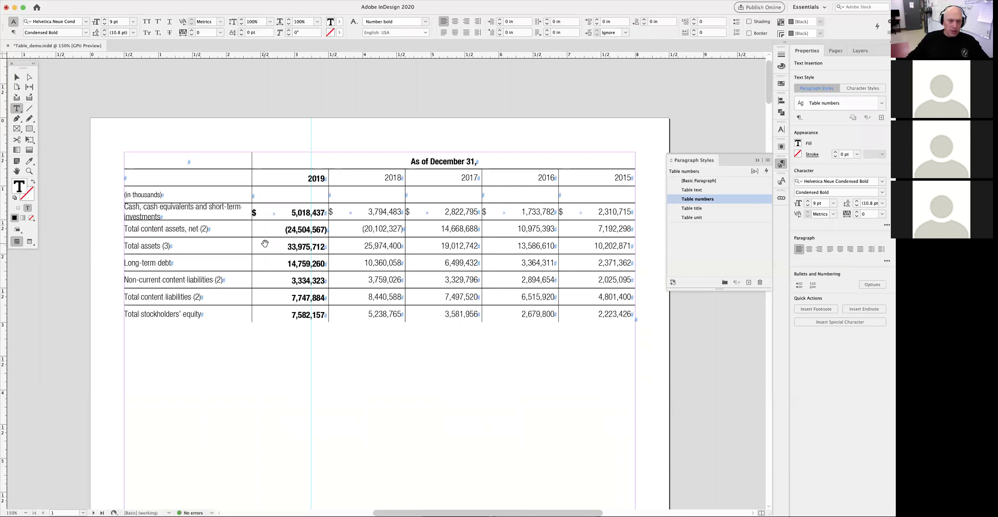
{"action": "key", "text": "alt+Tab"}
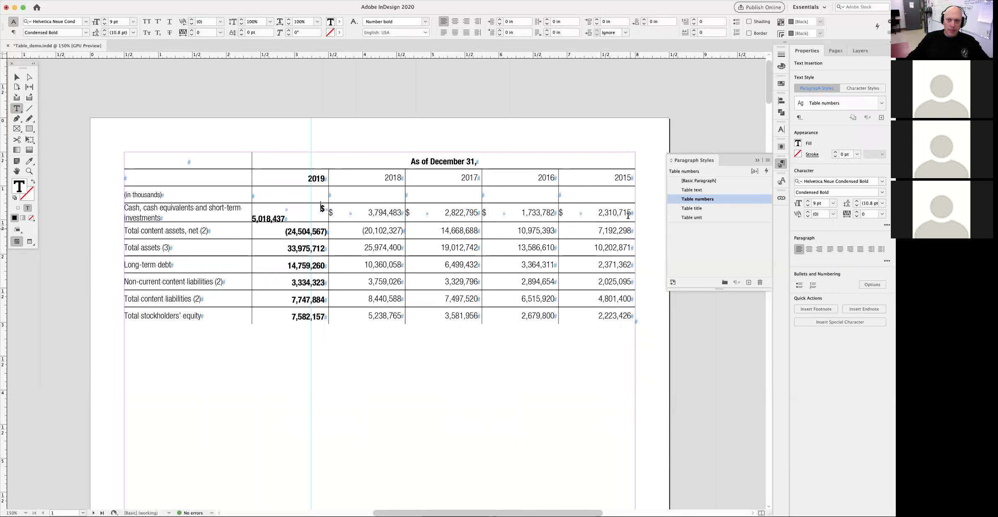
{"action": "left_click", "coordinate": [727, 361]}
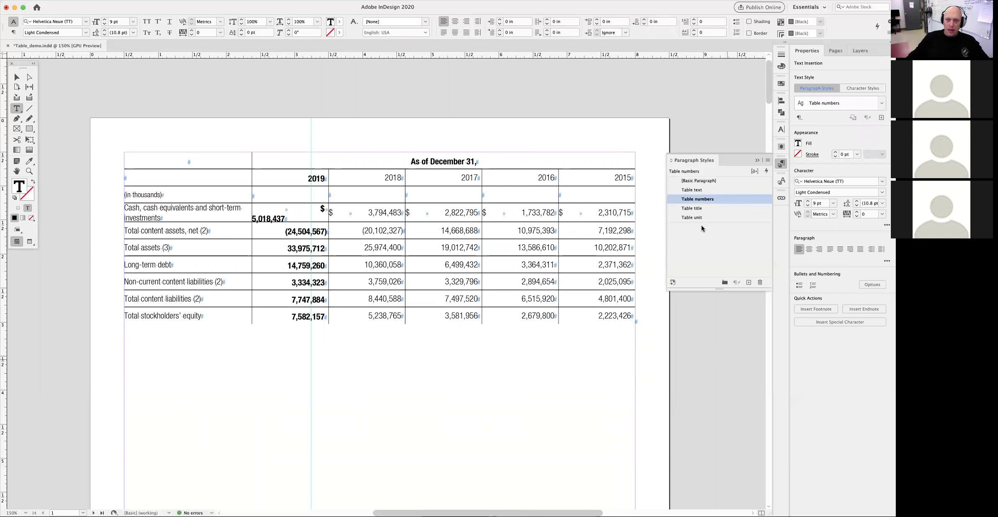
Try a left-aligned tab stop at 0.1111 in in the "Table numbers" paragraph style
{"action": "double_click", "coordinate": [717, 199]}
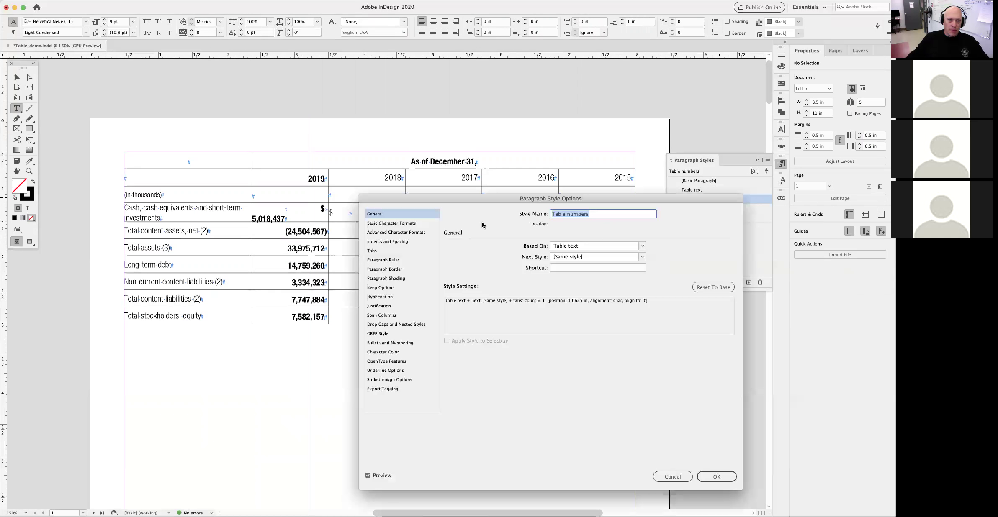
{"action": "left_click", "coordinate": [389, 252]}
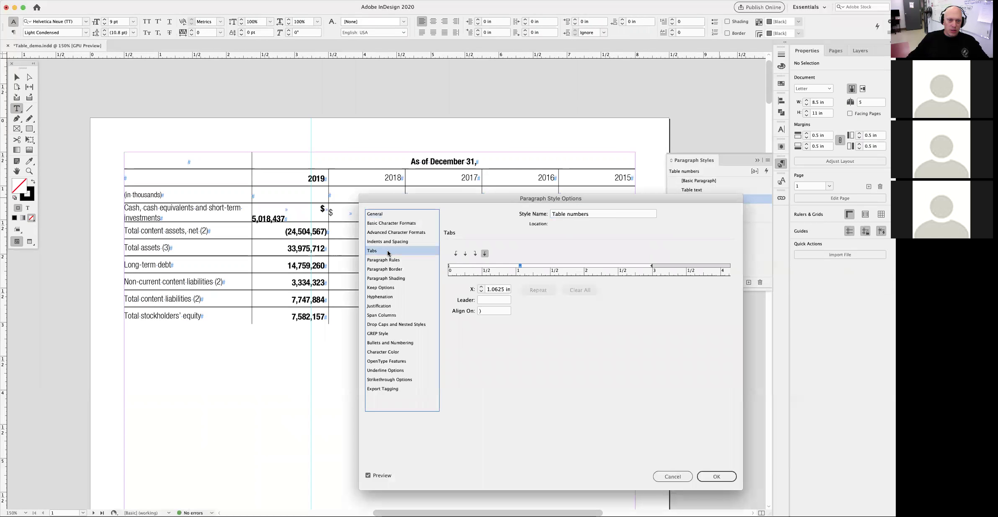
{"action": "left_click", "coordinate": [455, 266]}
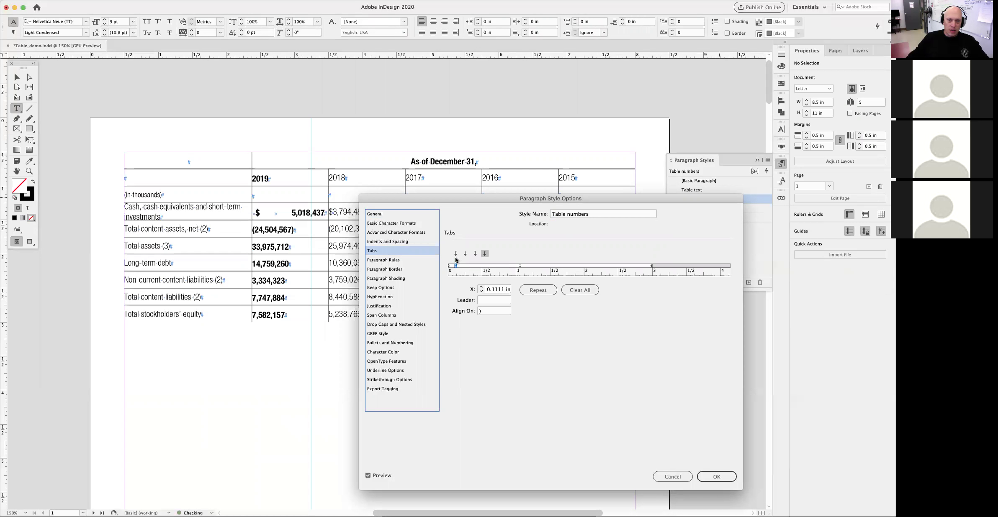
{"action": "left_click", "coordinate": [456, 254]}
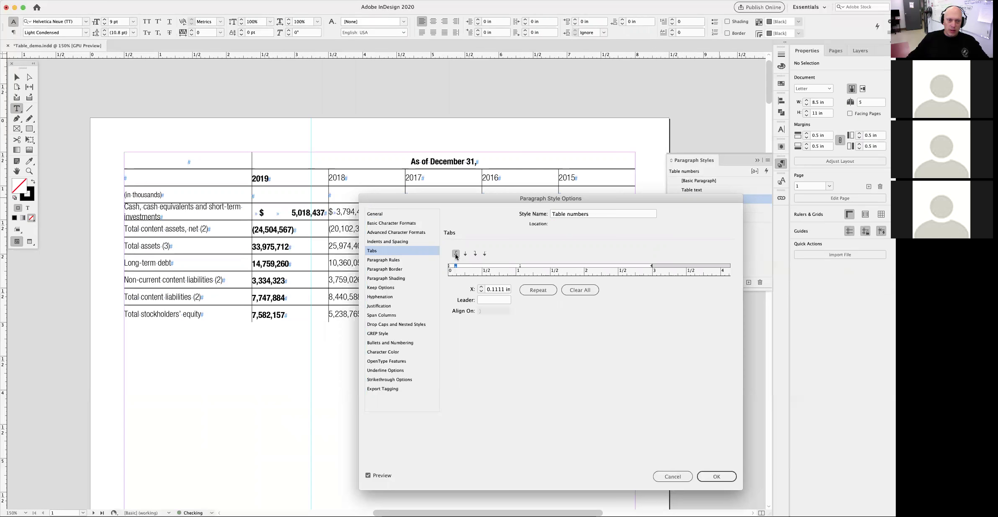
Remove the 0.1111 in tab stop from the "Table numbers" style and close its options
{"action": "left_click_drag", "start_coordinate": [444, 198], "coordinate": [327, 302]}
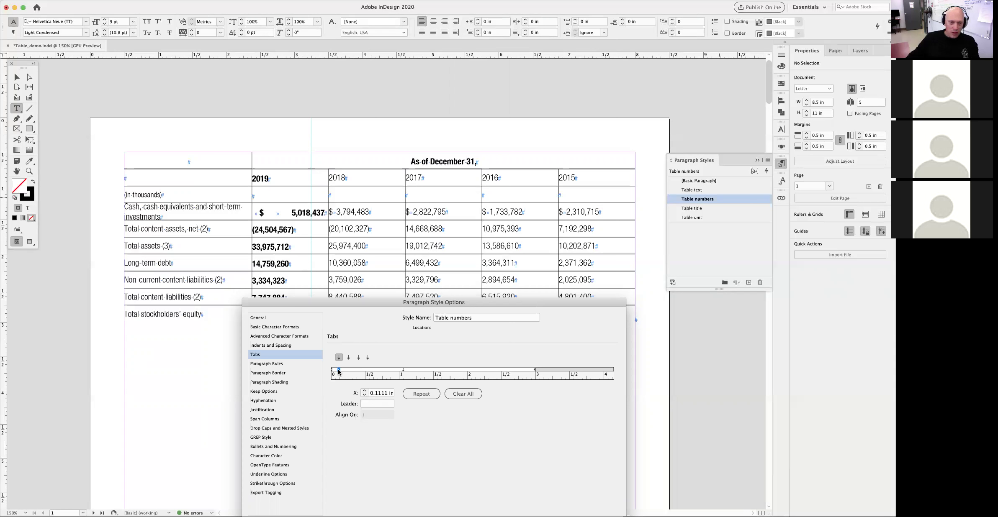
{"action": "mouse_move", "coordinate": [339, 371]}
{"action": "left_mouse_down"}
{"action": "mouse_move", "coordinate": [354, 339]}
{"action": "mouse_move", "coordinate": [346, 357]}
{"action": "left_mouse_up"}
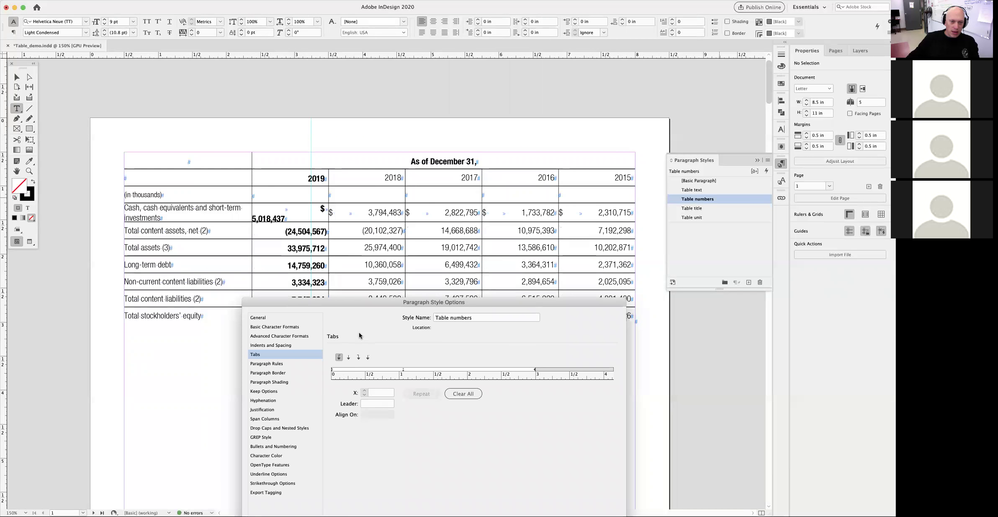
{"action": "left_click_drag", "start_coordinate": [482, 309], "coordinate": [504, 216]}
{"action": "left_click", "coordinate": [616, 487]}
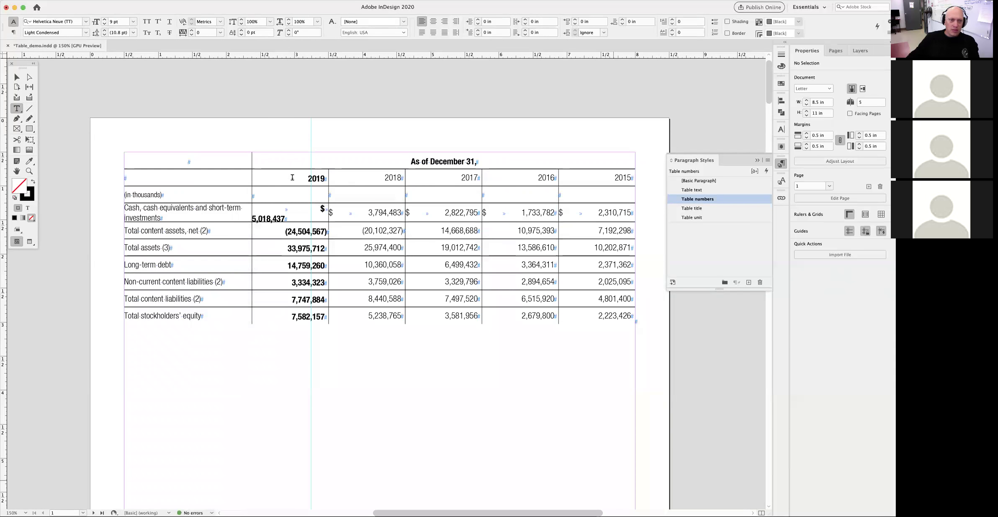
Delete the extra tab before the dollar sign in the 2019 cash cell
{"action": "left_click", "coordinate": [293, 208]}
{"action": "double_click", "coordinate": [292, 208]}
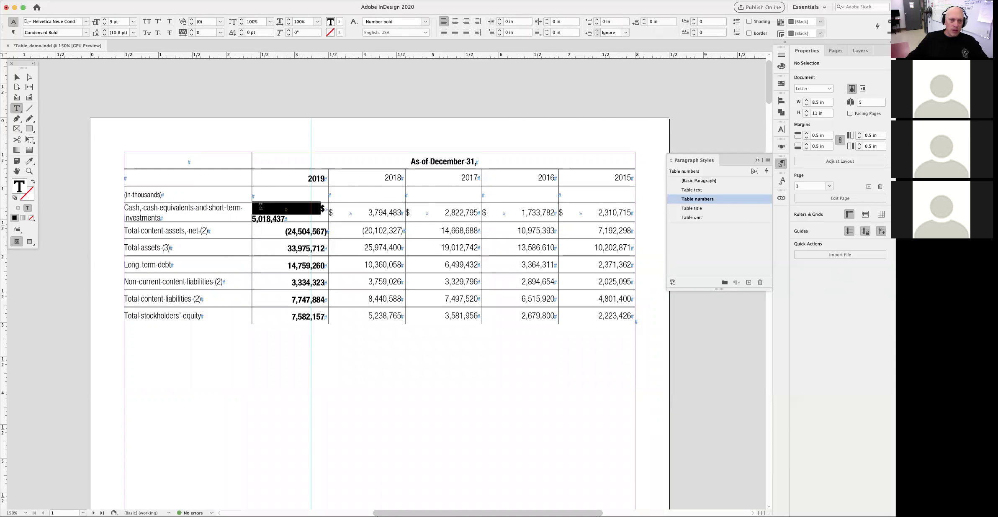
{"action": "key", "text": "BackSpace"}
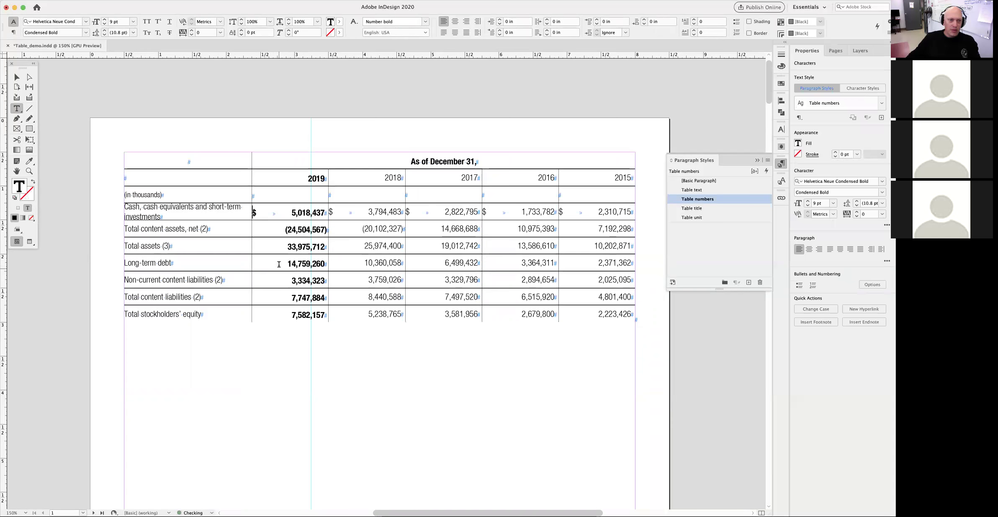
Set the left cell inset to 0.0625 in for the 2019 through 2015 cells below the header
{"action": "left_click_drag", "start_coordinate": [268, 210], "coordinate": [369, 211]}
{"action": "left_click_drag", "start_coordinate": [278, 175], "coordinate": [589, 311]}
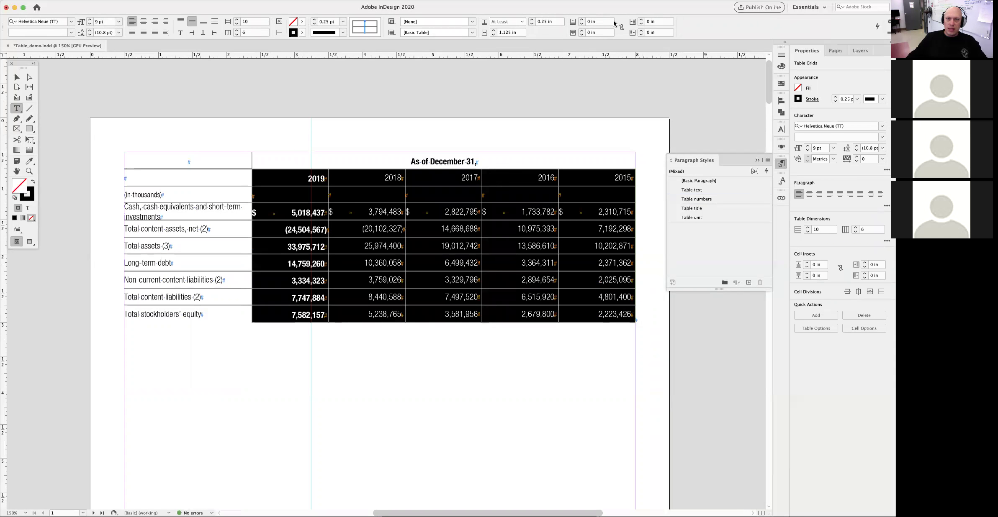
{"action": "left_click", "coordinate": [640, 19]}
{"action": "left_click", "coordinate": [583, 121]}
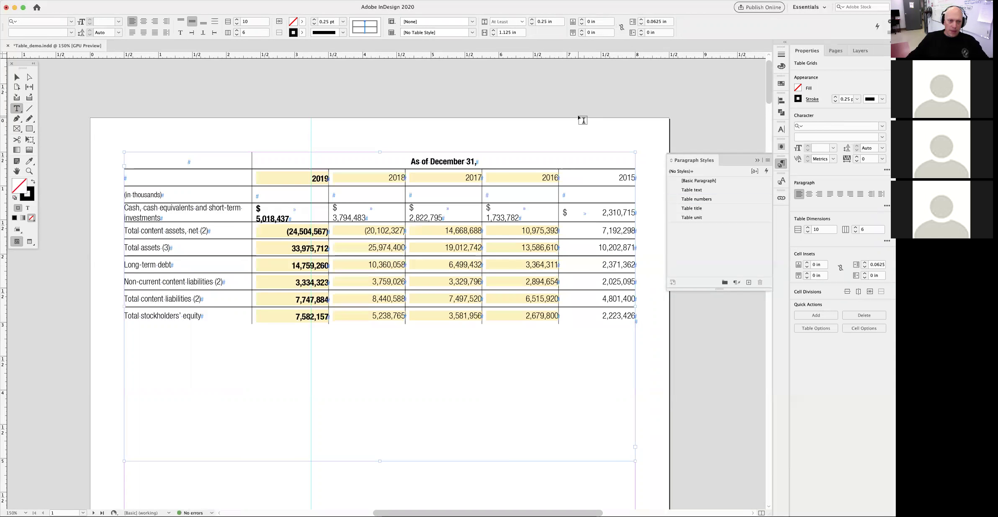
{"action": "left_click", "coordinate": [258, 208]}
{"action": "key", "text": "Escape"}
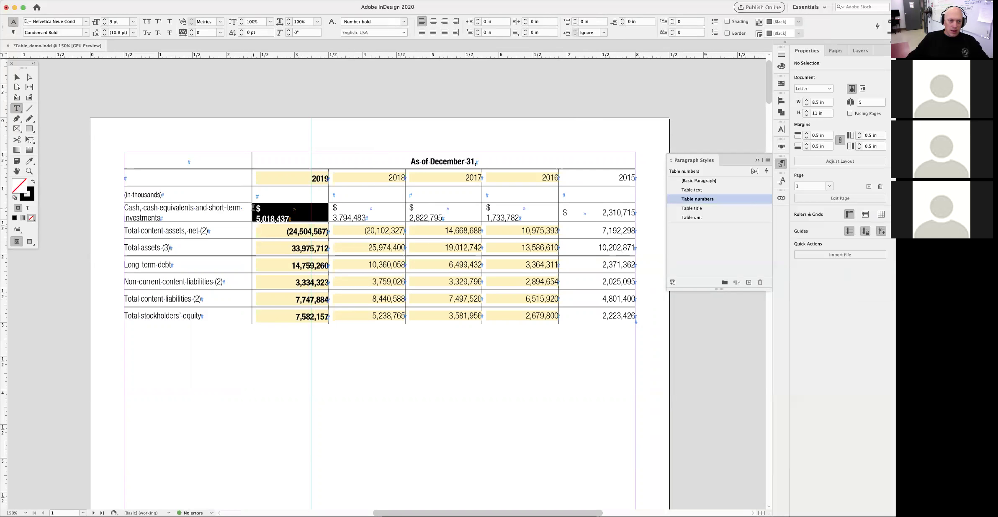
{"action": "left_click", "coordinate": [327, 209]}
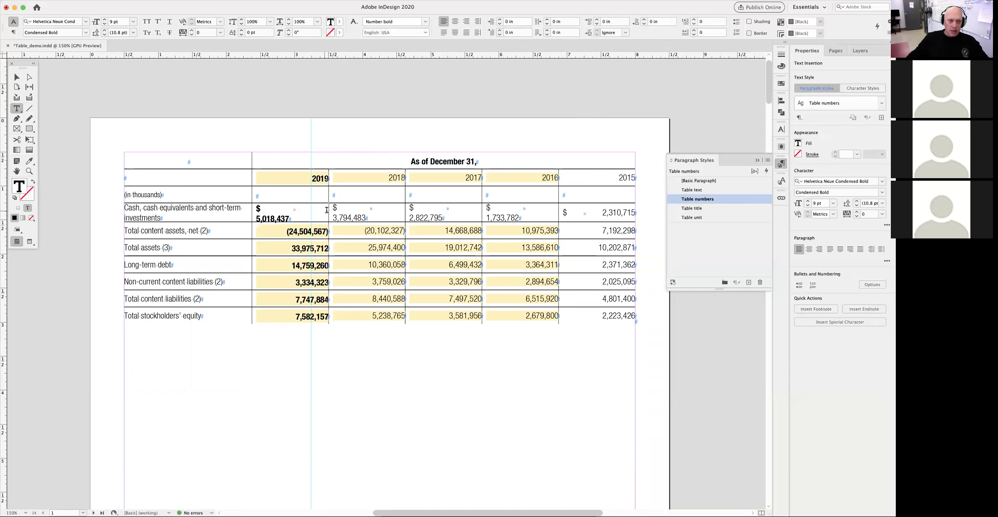
{"action": "left_click_drag", "start_coordinate": [269, 208], "coordinate": [641, 330]}
{"action": "left_click", "coordinate": [334, 227]}
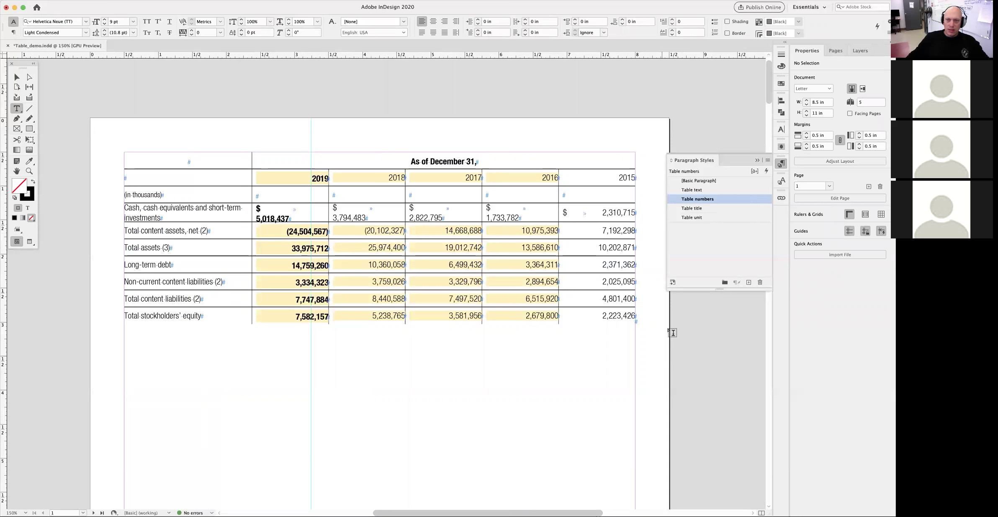
Move the tab stop of the "Table numbers" paragraph style to 1 in
{"action": "double_click", "coordinate": [721, 200]}
{"action": "left_click", "coordinate": [294, 264]}
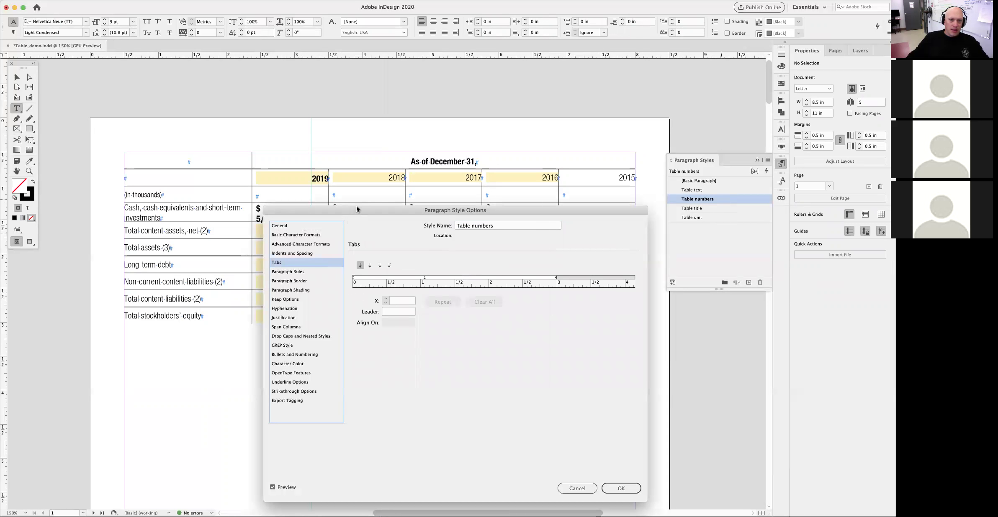
{"action": "left_click_drag", "start_coordinate": [359, 210], "coordinate": [322, 274]}
{"action": "left_click", "coordinate": [388, 342]}
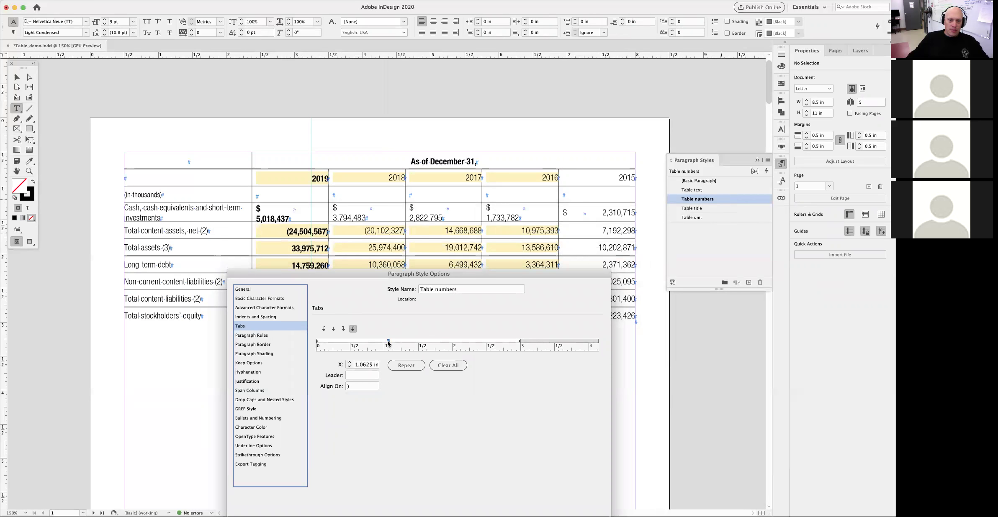
{"action": "left_click", "coordinate": [348, 366]}
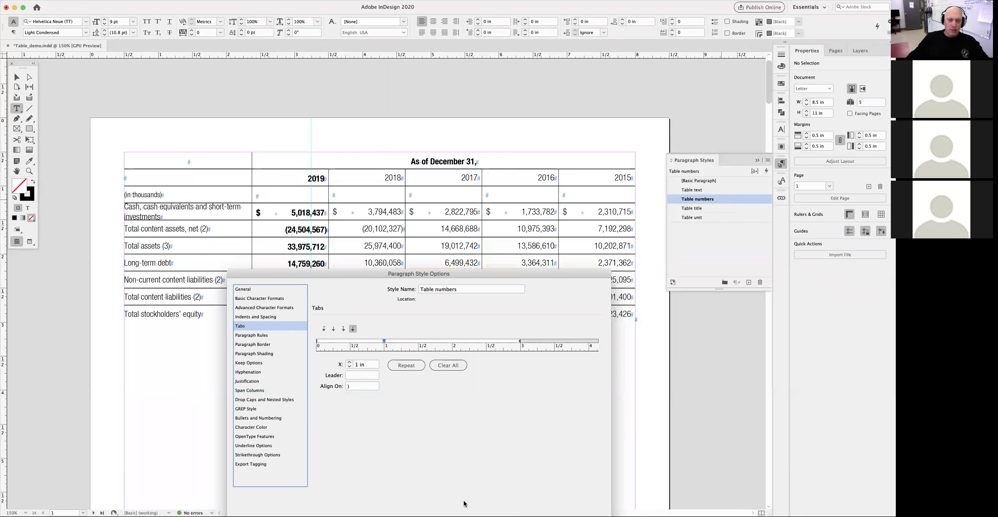
{"action": "key", "text": "Return"}
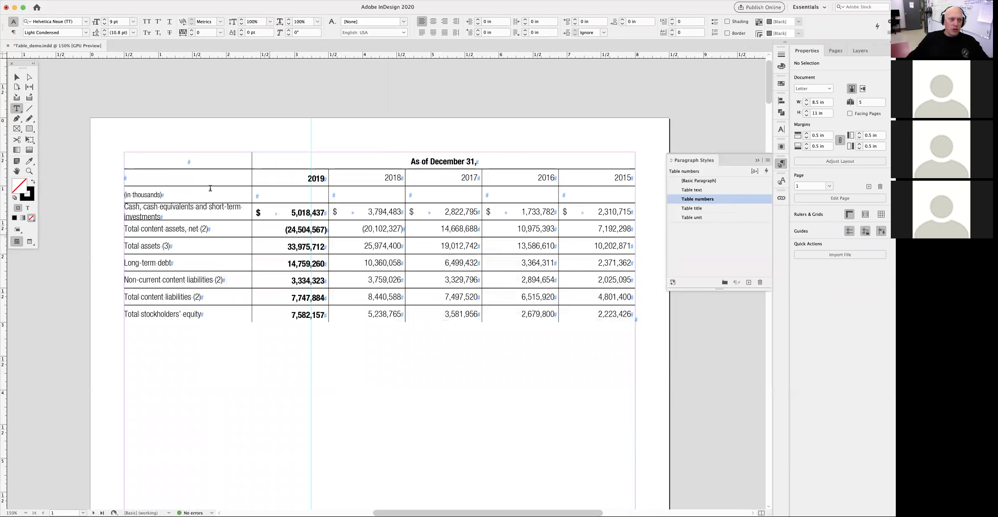
{"action": "left_click", "coordinate": [17, 77]}
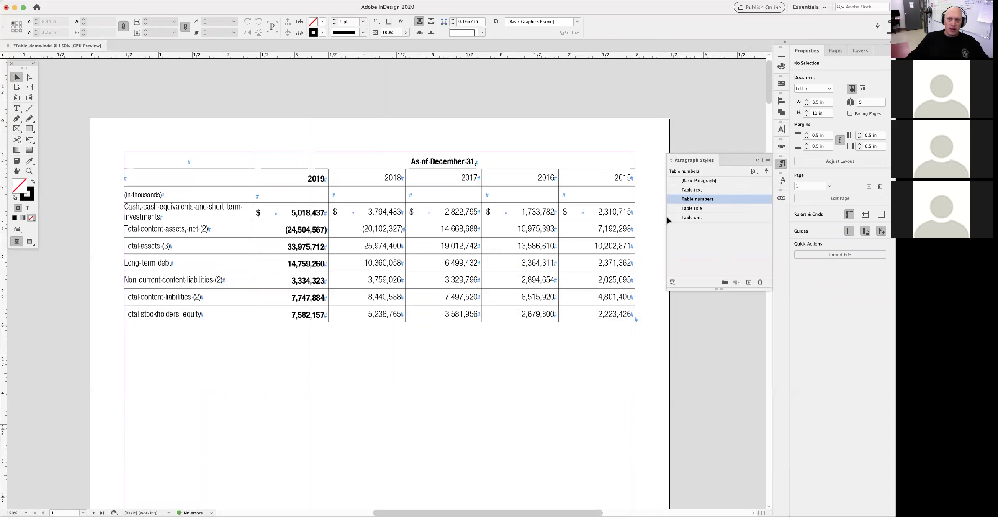
{"action": "double_click", "coordinate": [271, 171]}
{"action": "left_click_drag", "start_coordinate": [272, 171], "coordinate": [585, 300]}
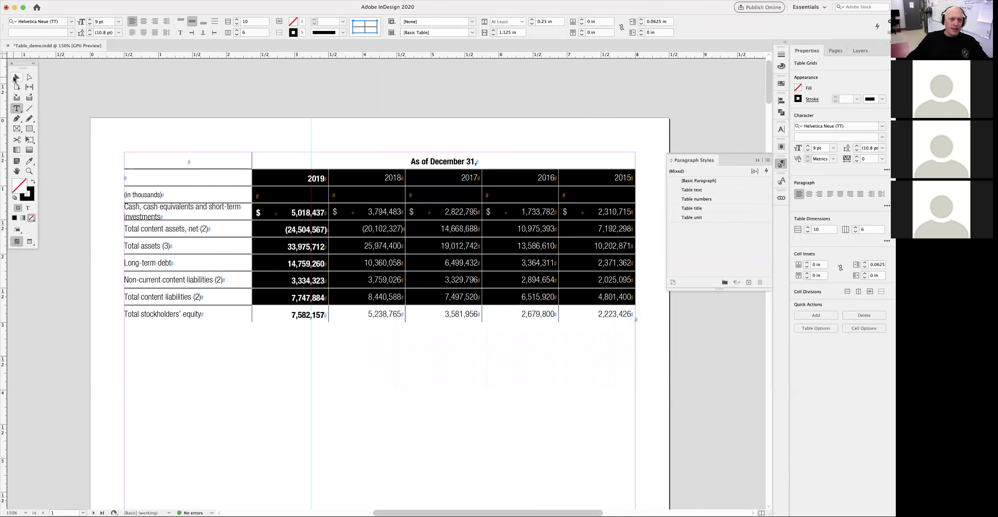
{"action": "left_click", "coordinate": [14, 79]}
{"action": "left_click", "coordinate": [321, 128]}
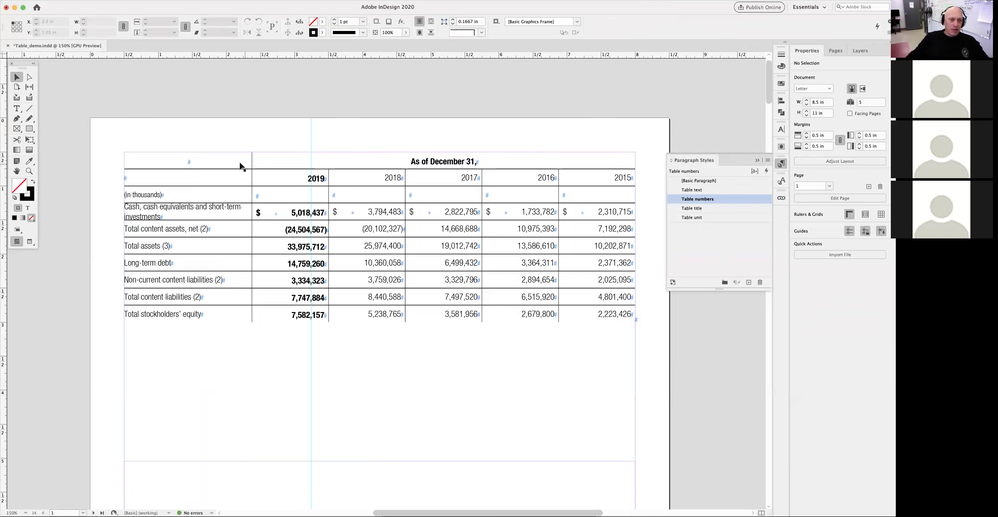
Remove the inner vertical rules from the whole table by setting their stroke weight to 0 pt
{"action": "double_click", "coordinate": [212, 160]}
{"action": "left_click_drag", "start_coordinate": [212, 160], "coordinate": [637, 318]}
{"action": "left_click", "coordinate": [365, 30]}
{"action": "left_click", "coordinate": [314, 24]}
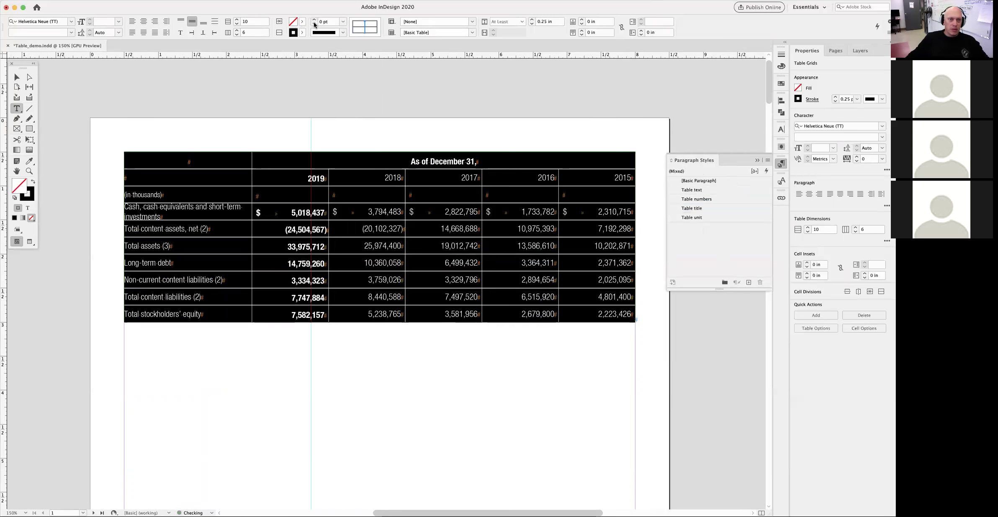
Set only the bottom rule of the "As of December 31," row to 0.5 pt
{"action": "left_click", "coordinate": [120, 164]}
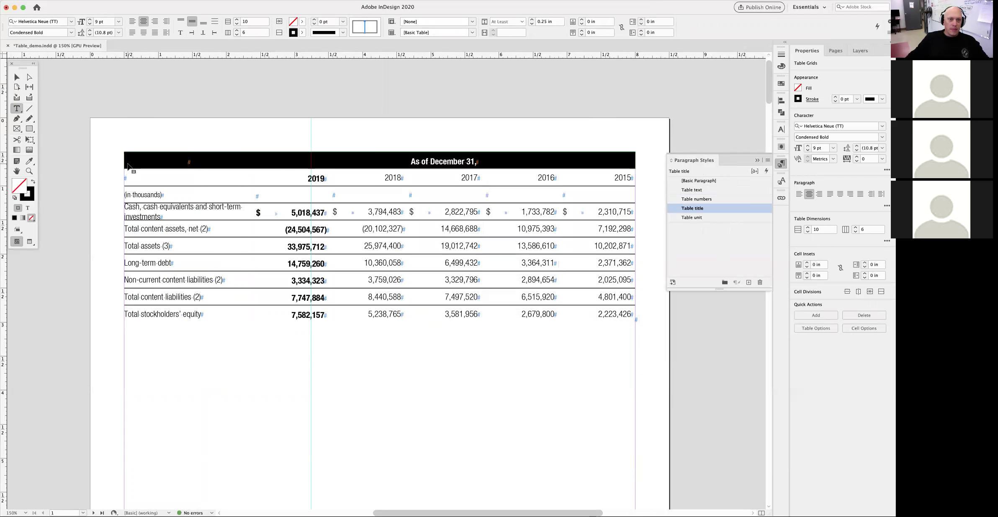
{"action": "left_click", "coordinate": [365, 29]}
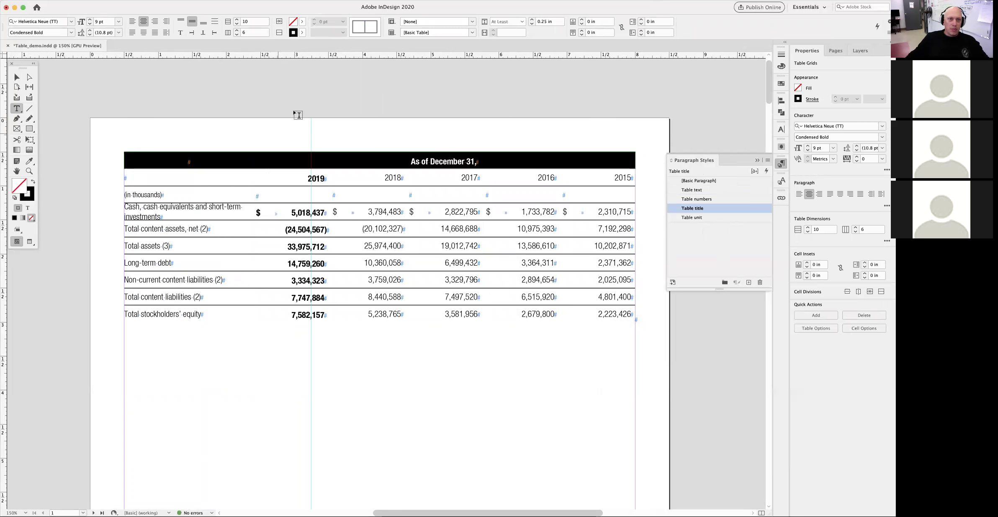
{"action": "left_click", "coordinate": [373, 33]}
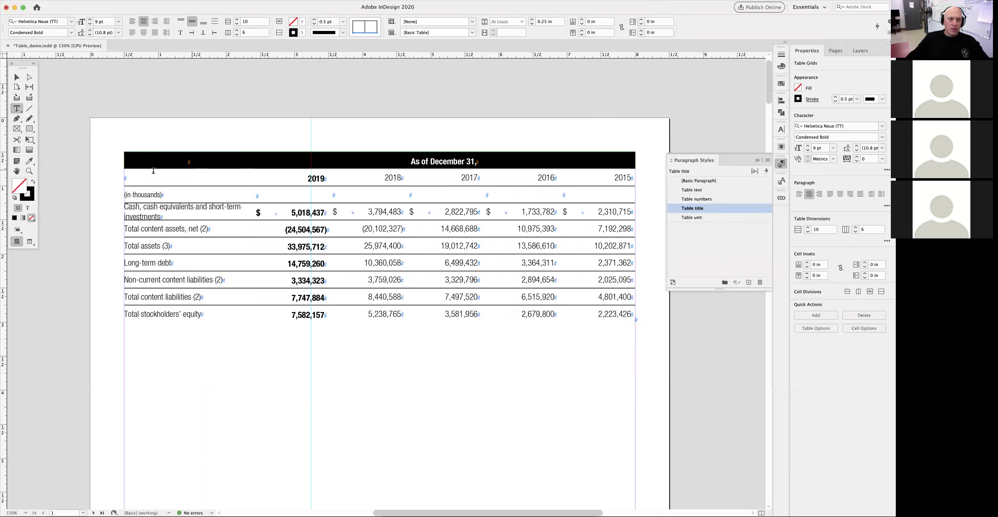
Set the rule below the year headings row to 2 pt and switch to preview mode
{"action": "left_click", "coordinate": [119, 178]}
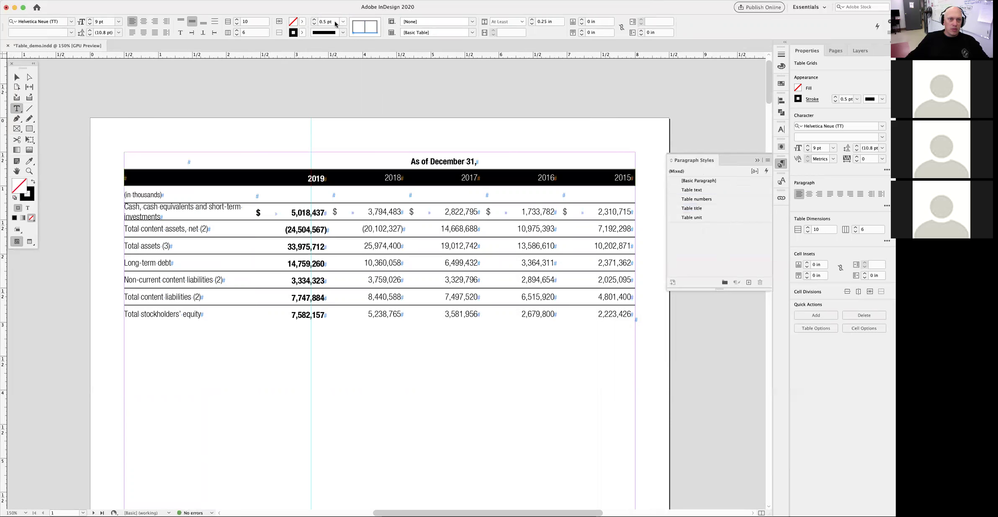
{"action": "left_click", "coordinate": [345, 99]}
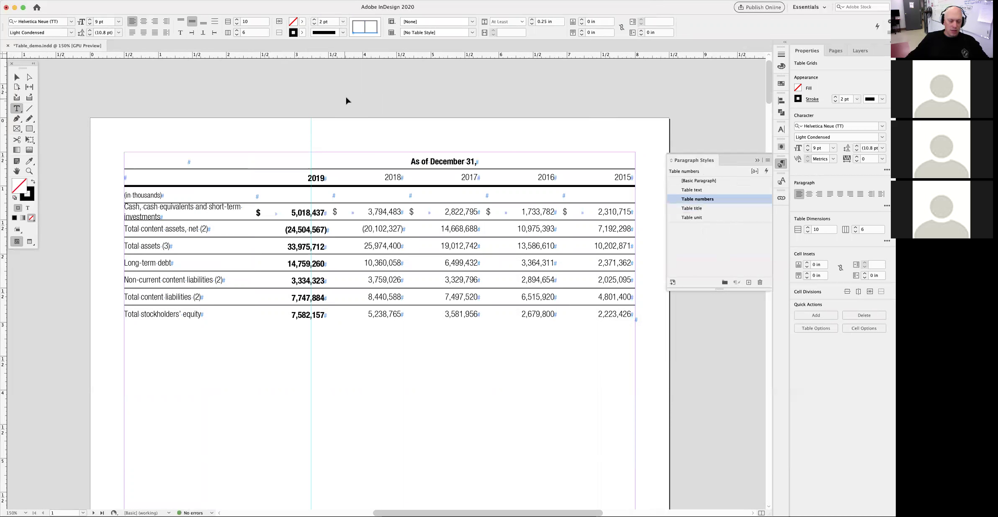
{"action": "key", "text": "w"}
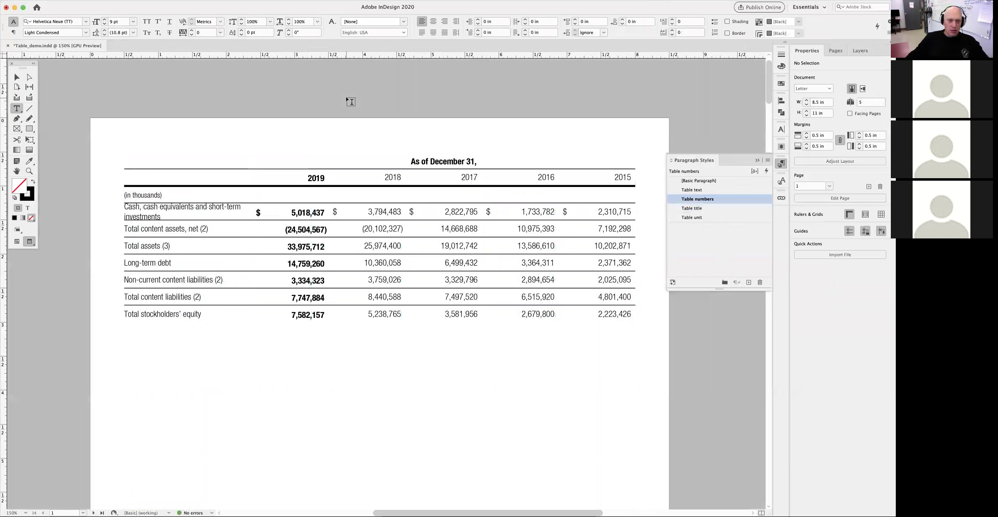
Thicken the rule below the "Total stockholders' equity" row to match the heavy rule under the year headings
{"action": "left_click", "coordinate": [125, 317]}
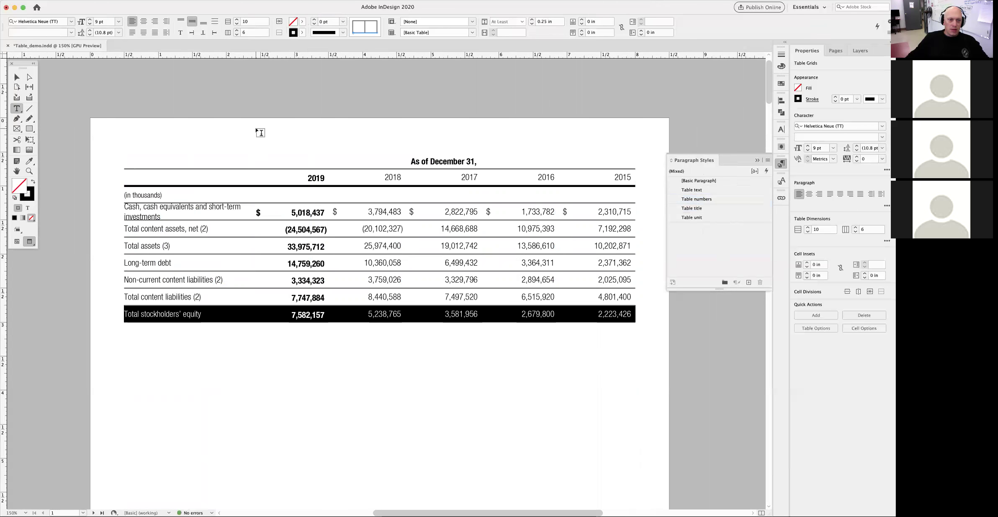
{"action": "left_click", "coordinate": [317, 22]}
{"action": "left_click", "coordinate": [335, 114]}
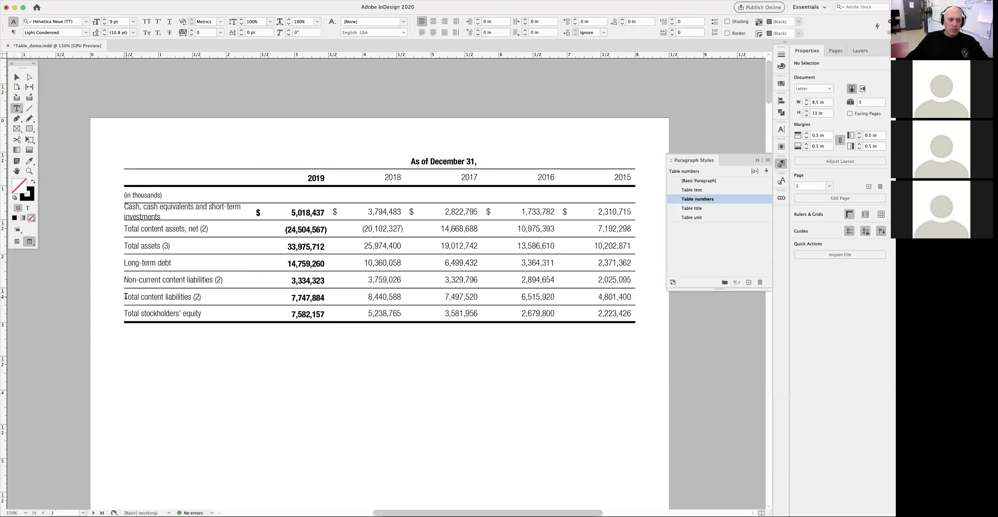
Set the rule below the "Total content liabilities (2)" row to 1 pt
{"action": "left_click", "coordinate": [121, 298]}
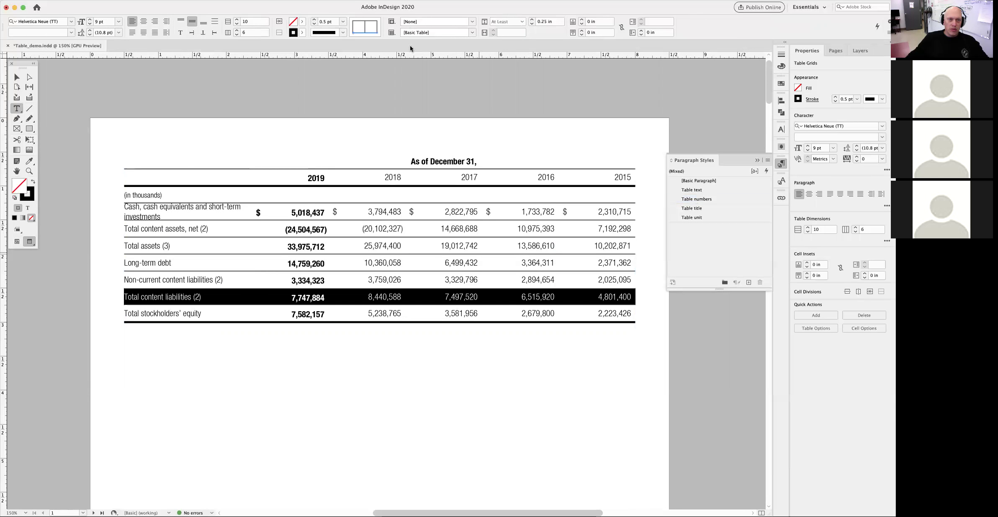
{"action": "left_click", "coordinate": [312, 21]}
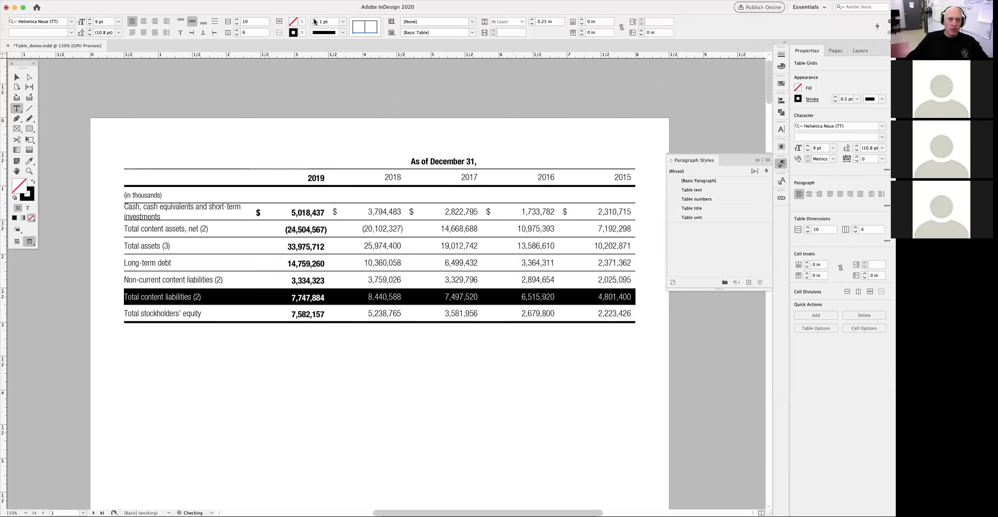
{"action": "left_click", "coordinate": [350, 94]}
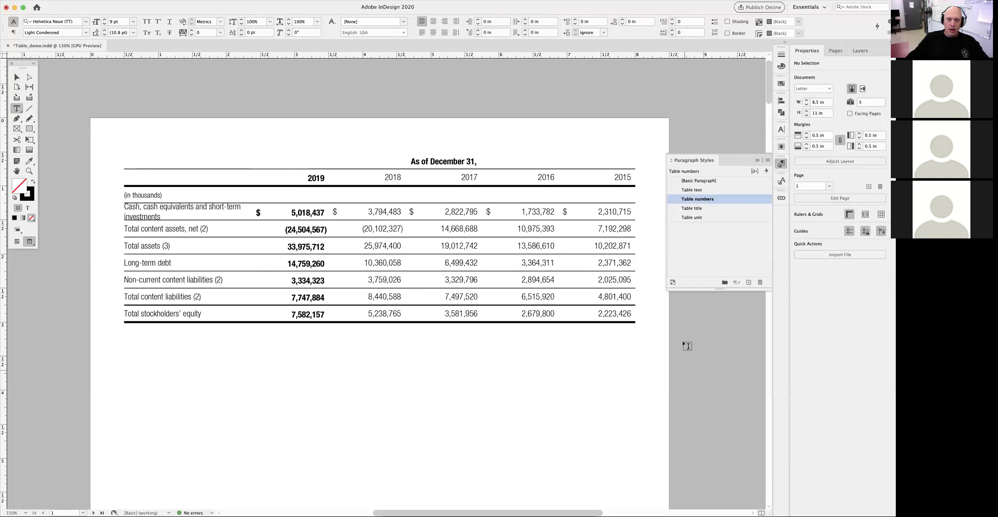
Fill the 2019 column, from the year heading to the last row, with the green swatch C=75 M=5 Y=100 K=0
{"action": "left_click", "coordinate": [599, 162]}
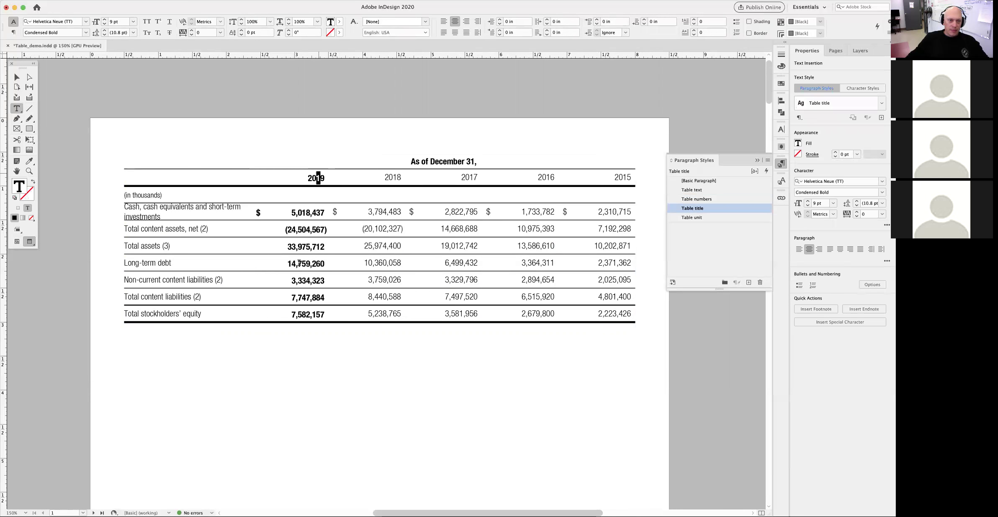
{"action": "left_click_drag", "start_coordinate": [316, 177], "coordinate": [294, 324]}
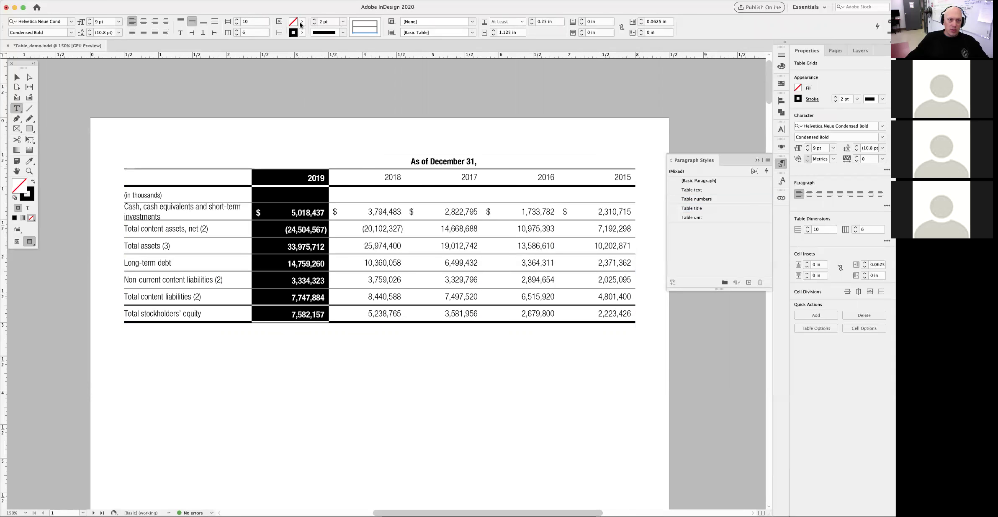
{"action": "left_click", "coordinate": [303, 22]}
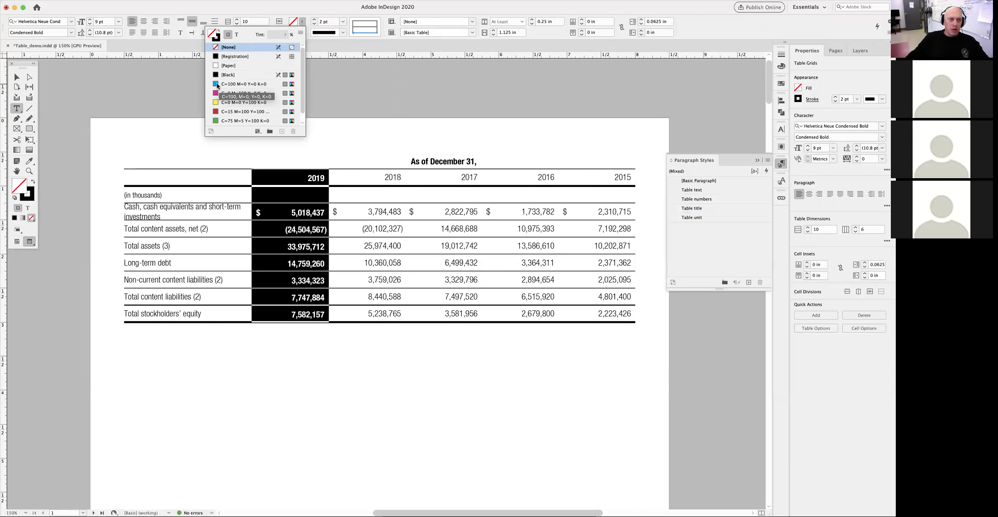
{"action": "left_click", "coordinate": [223, 120]}
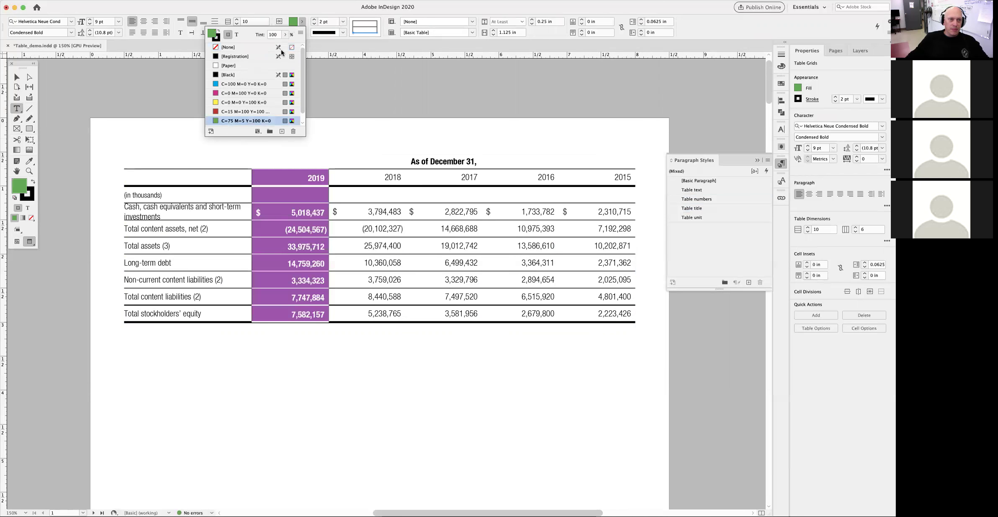
{"action": "left_click", "coordinate": [349, 94]}
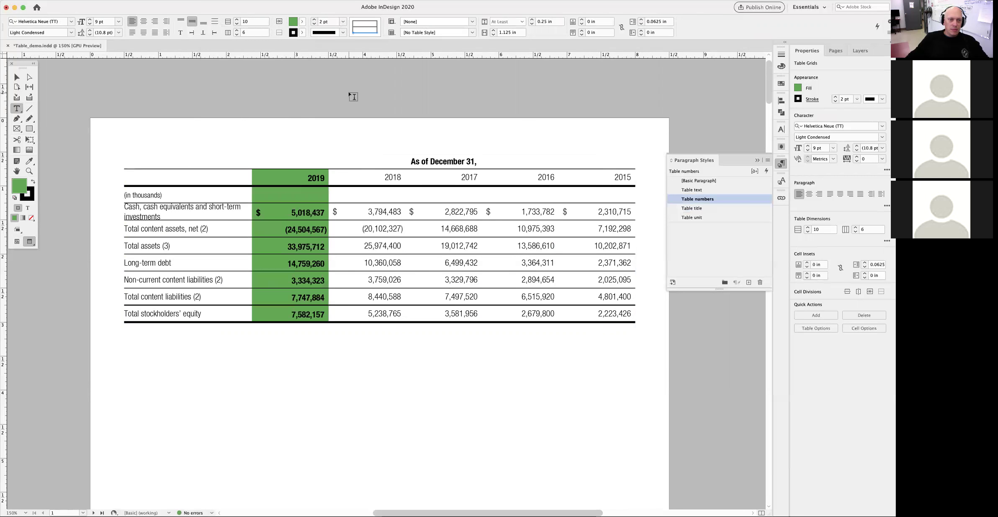
Reduce the tint of the 2019 column's green fill to 8%
{"action": "left_click", "coordinate": [305, 166]}
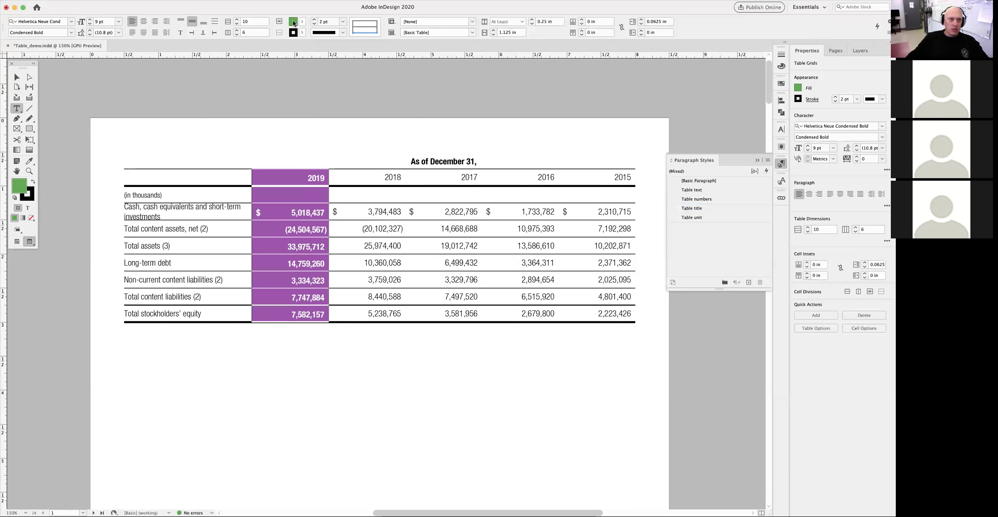
{"action": "left_click", "coordinate": [301, 22]}
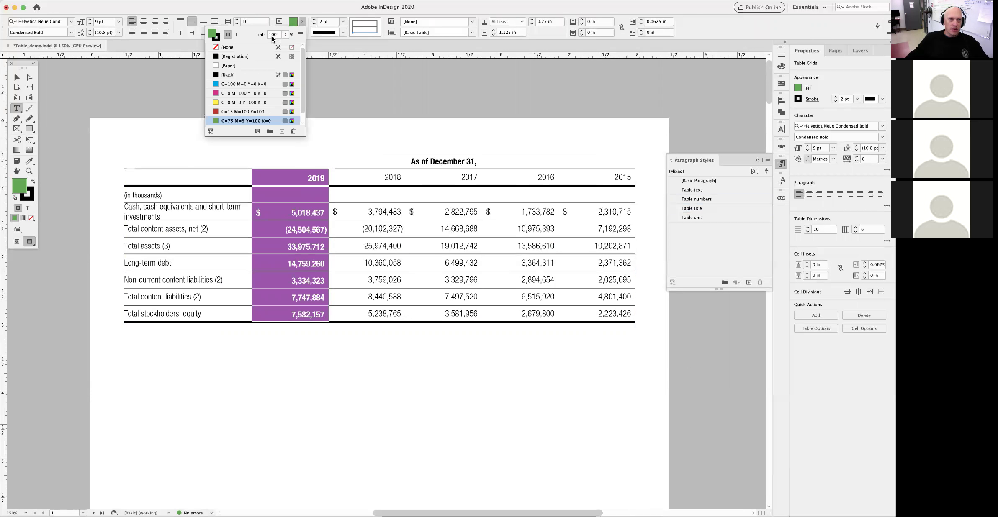
{"action": "double_click", "coordinate": [271, 34]}
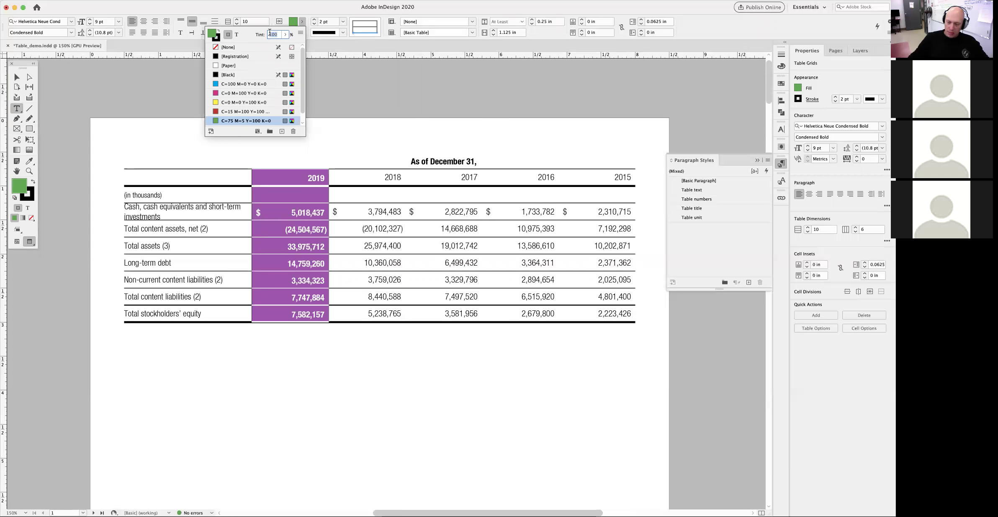
{"action": "type", "text": "8"}
{"action": "key", "text": "Return"}
{"action": "left_click", "coordinate": [271, 112]}
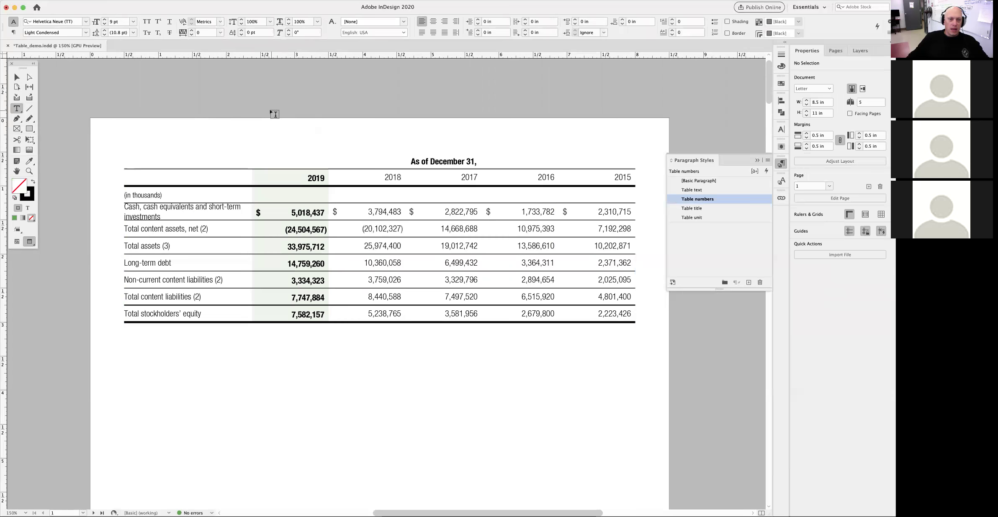
{"action": "key", "text": "super+minus"}
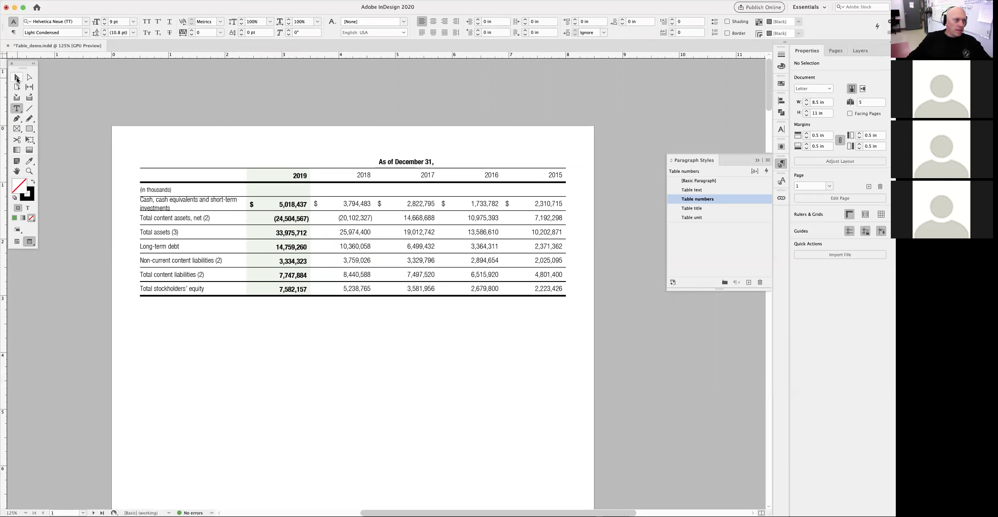
{"action": "left_click", "coordinate": [17, 77]}
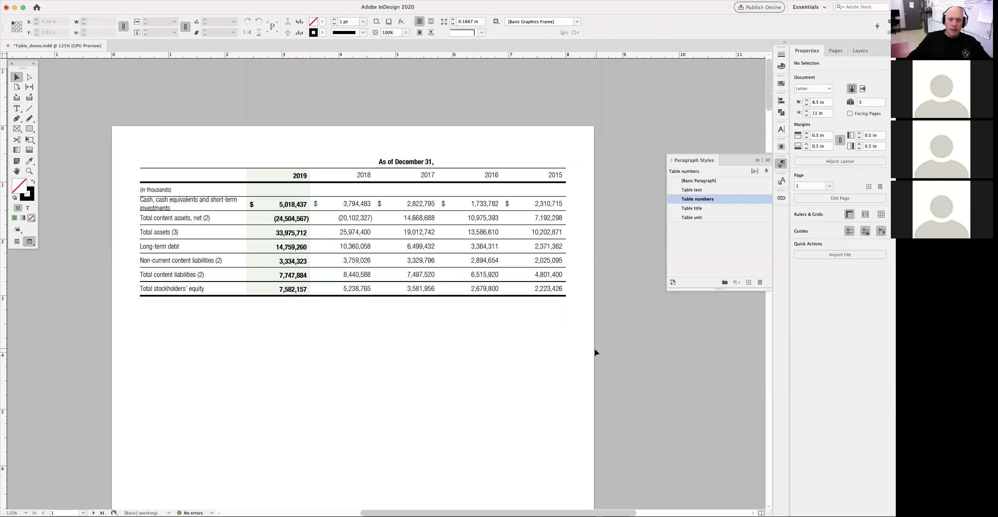
{"action": "key", "text": "super+equal"}
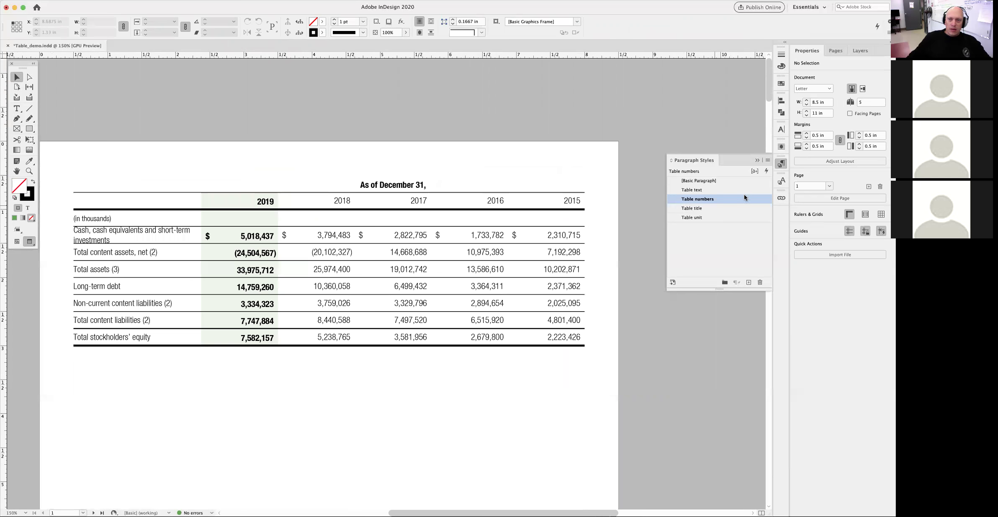
{"action": "left_click", "coordinate": [780, 180]}
{"action": "left_click", "coordinate": [781, 163]}
{"action": "scroll", "coordinate": [415, 377], "scroll_direction": "down", "scroll_amount": 2}
{"action": "scroll", "coordinate": [414, 377], "scroll_direction": "left", "scroll_amount": 2}
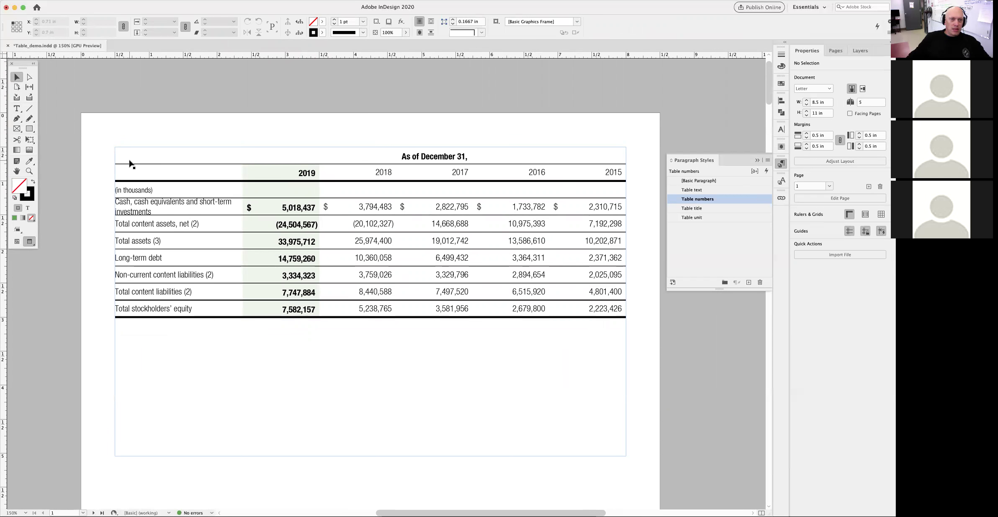
Review the table's title row, data rows and the tab spacing between dollar sign and number in the 2019 column
{"action": "double_click", "coordinate": [413, 154]}
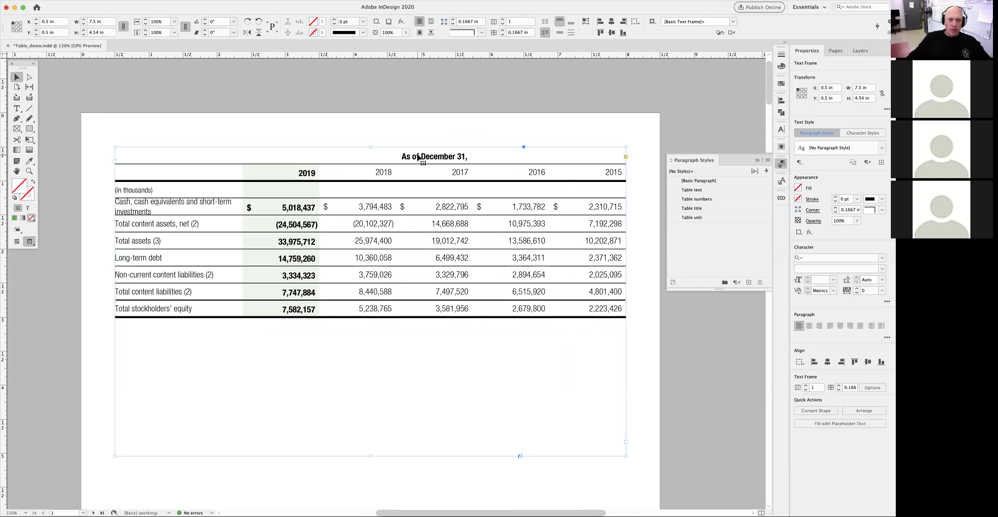
{"action": "left_click", "coordinate": [113, 159]}
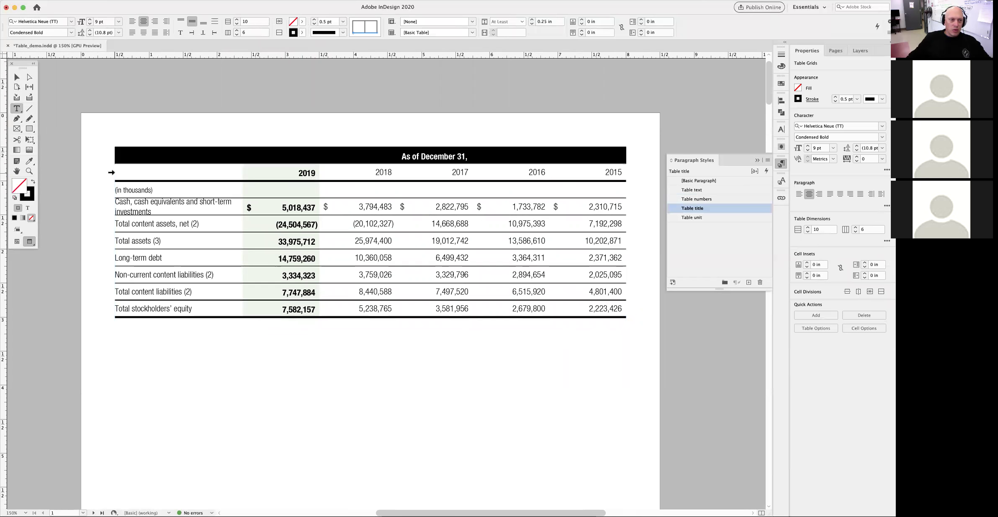
{"action": "left_click_drag", "start_coordinate": [111, 174], "coordinate": [186, 285]}
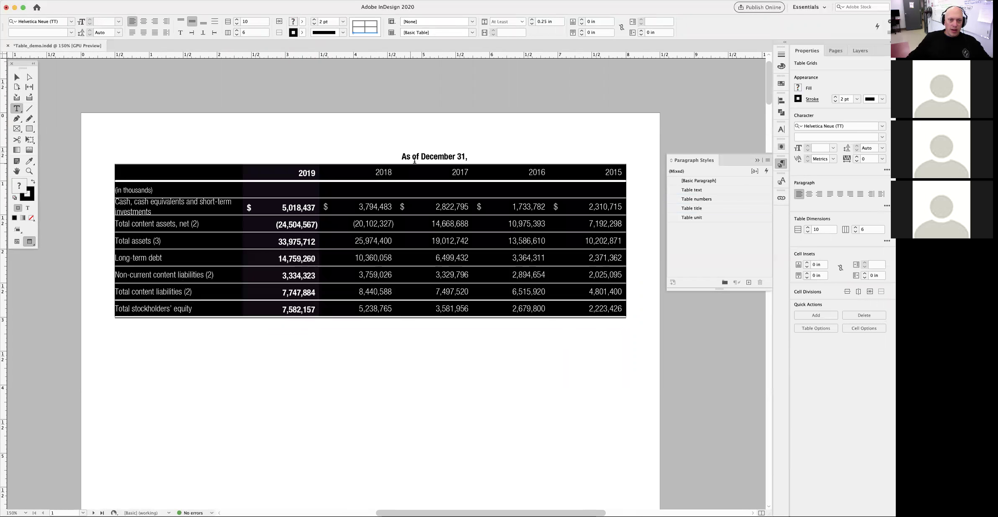
{"action": "left_click", "coordinate": [701, 355]}
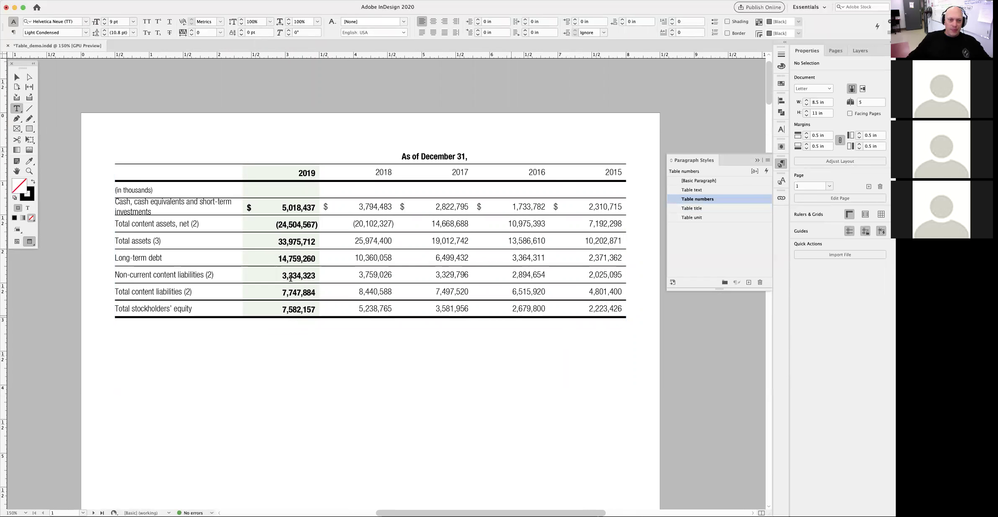
{"action": "left_click", "coordinate": [257, 205]}
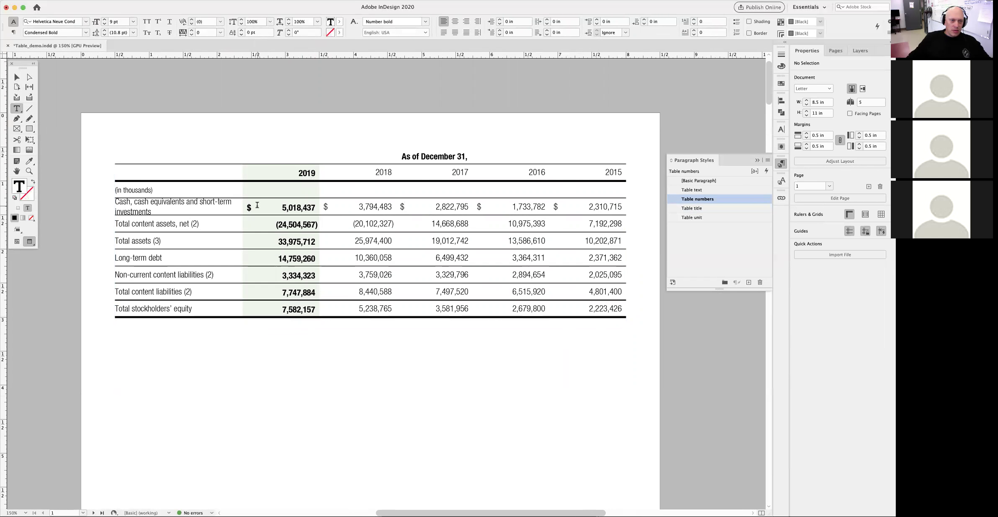
{"action": "double_click", "coordinate": [263, 206]}
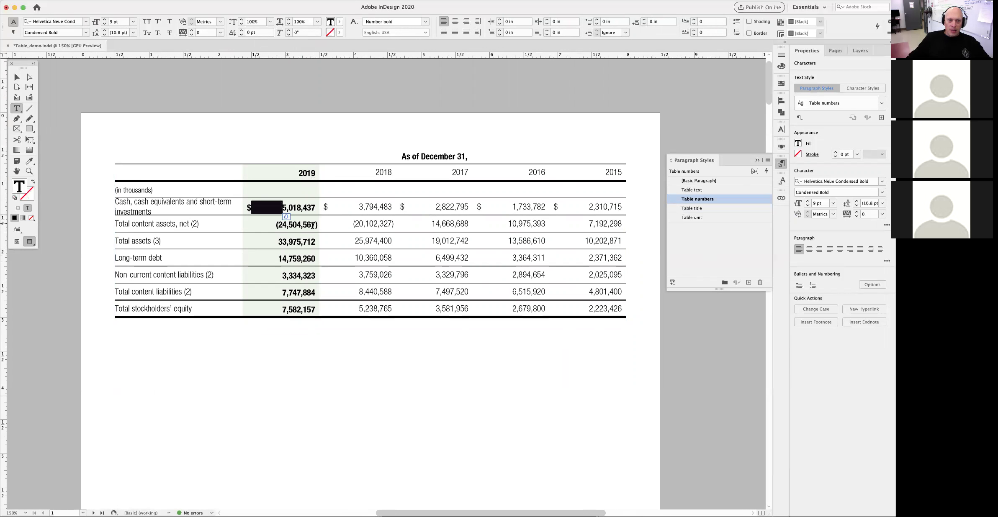
{"action": "left_click", "coordinate": [349, 403]}
{"action": "key", "text": "Escape"}
{"action": "scroll", "coordinate": [304, 186], "scroll_direction": "up", "scroll_amount": 5}
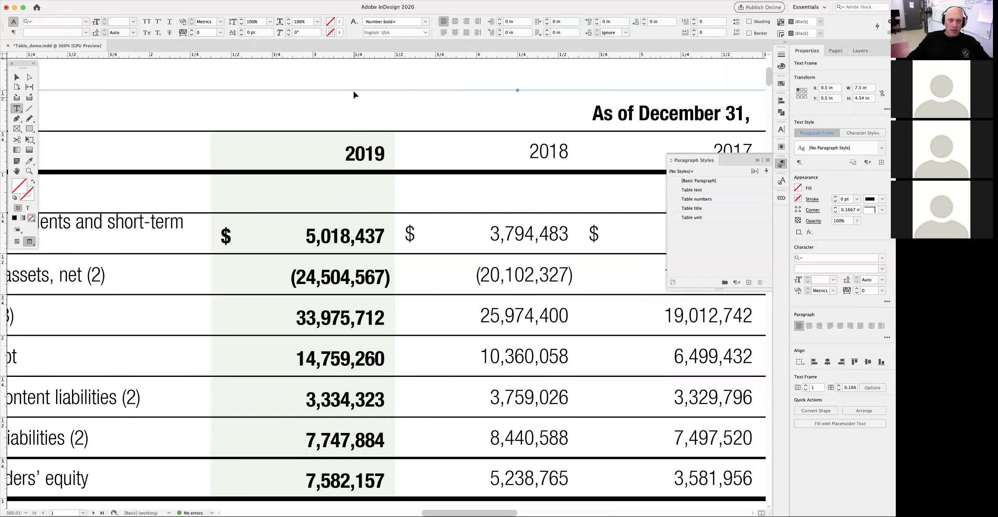
{"action": "key", "text": "super+shift+a"}
{"action": "key", "text": "super+minus"}
{"action": "key", "text": "super+minus"}
{"action": "key", "text": "super+minus"}
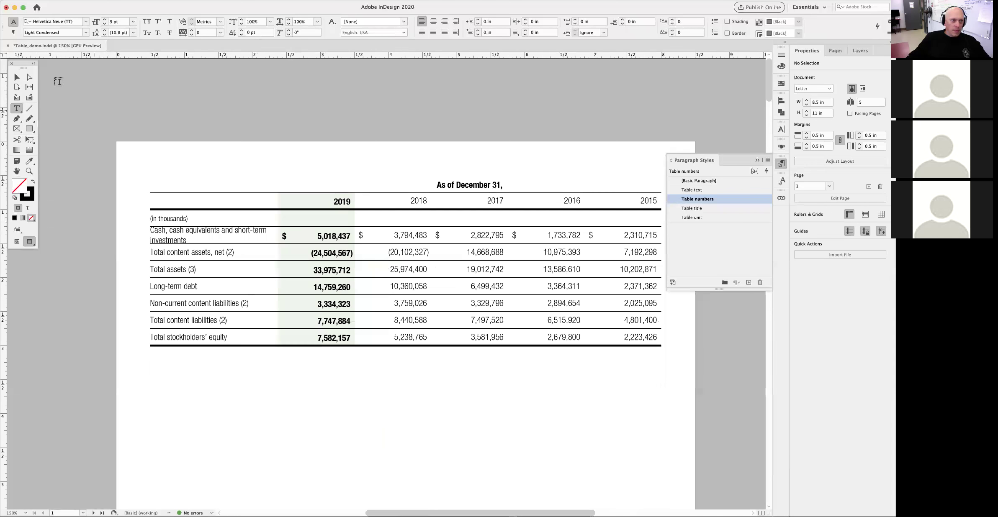
Switch to the Selection tool and put away the list of paragraph styles to leave the finished table unobstructed
{"action": "key", "text": "v"}
{"action": "left_click_drag", "start_coordinate": [539, 352], "coordinate": [493, 290]}
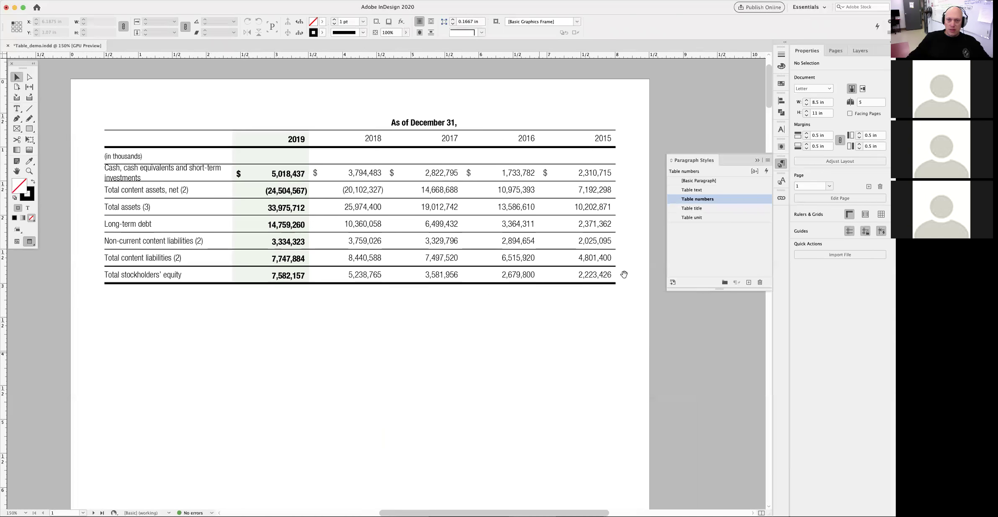
{"action": "left_click", "coordinate": [757, 160]}
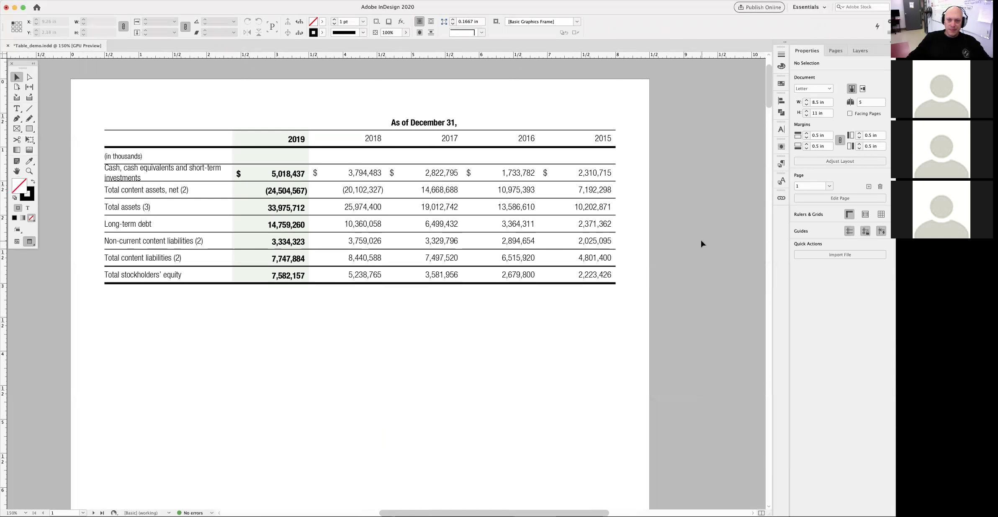